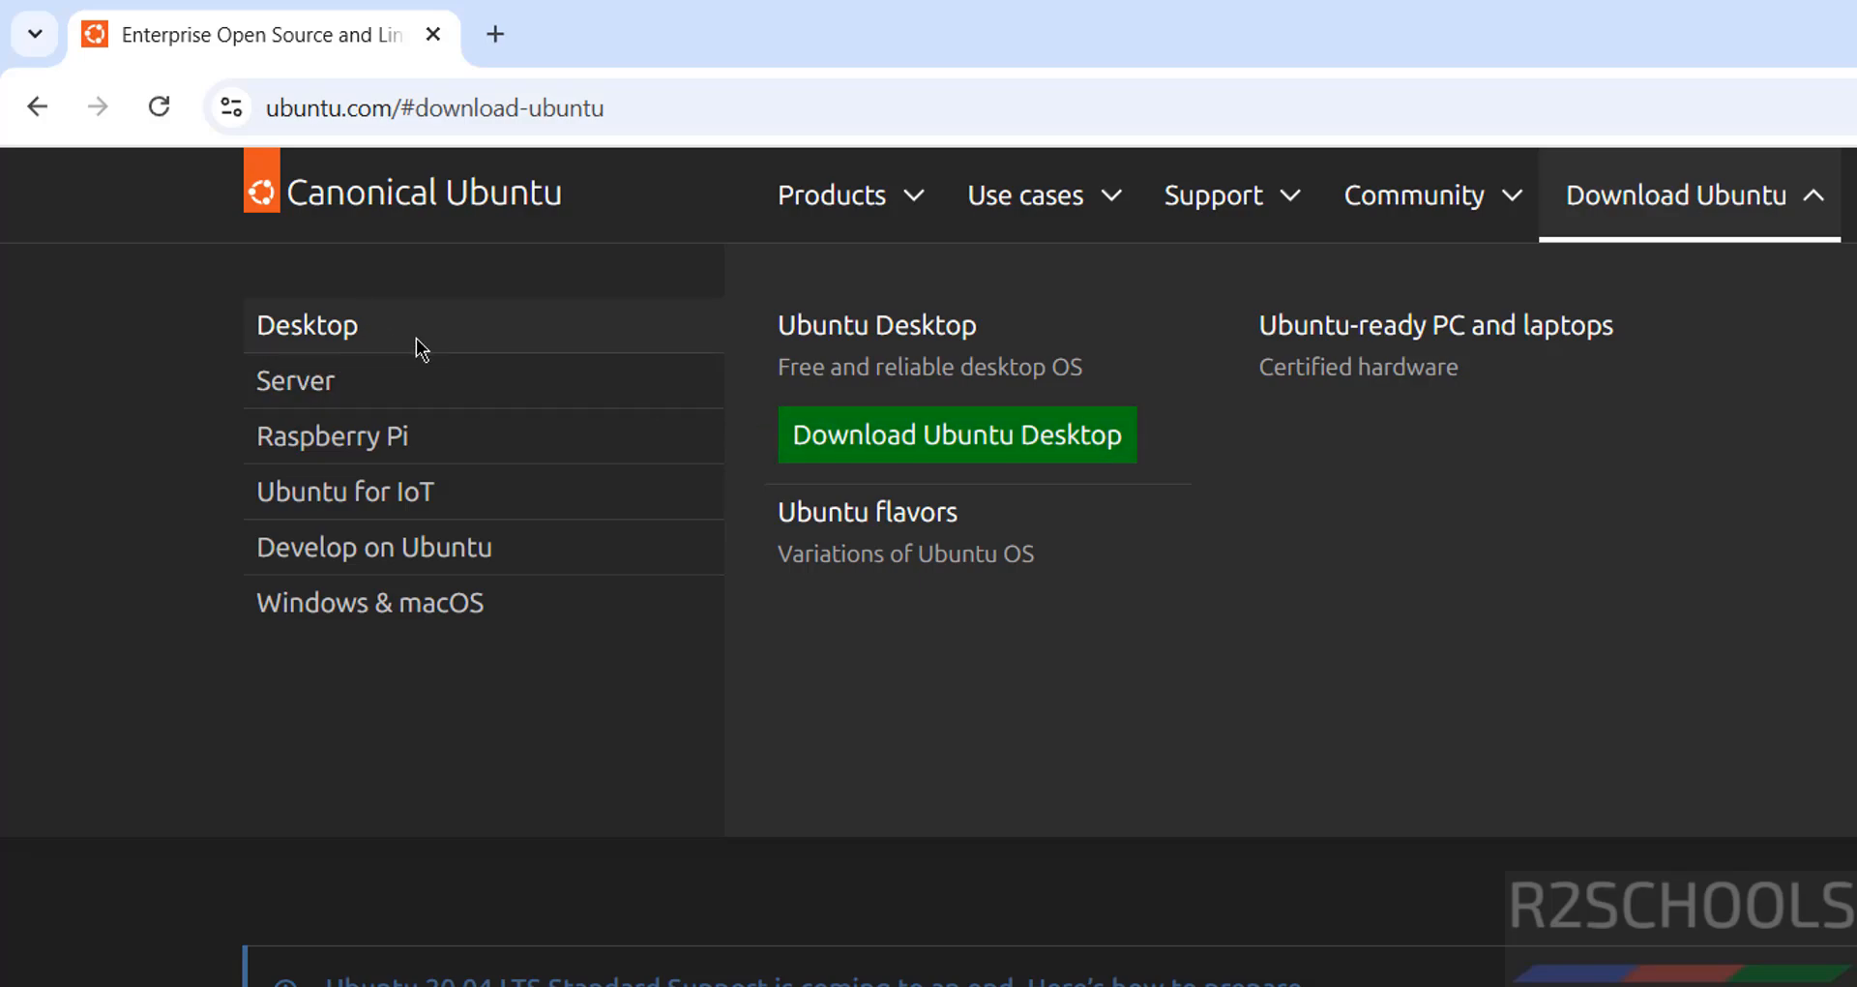
Start downloading the 5.9 GB Ubuntu Desktop 24.04.2 LTS ISO from ubuntu.com.
{"action": "left_click", "coordinate": [840, 443]}
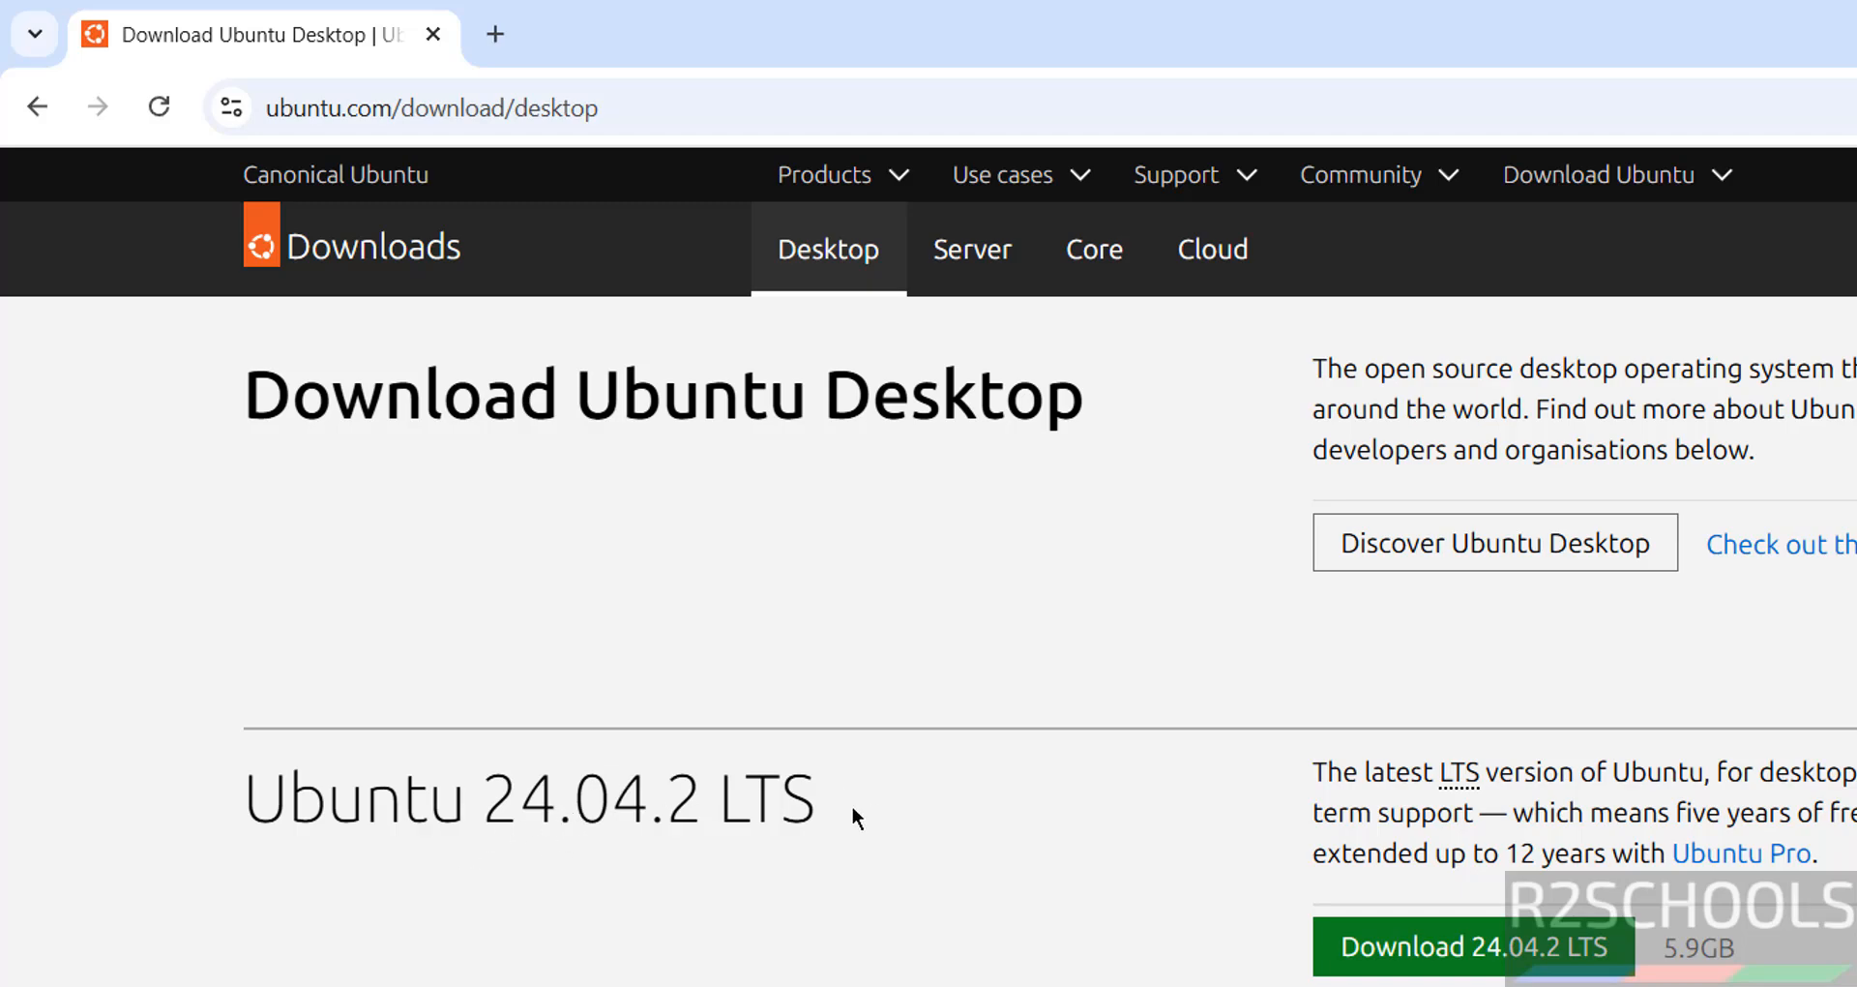
{"action": "scroll", "coordinate": [1579, 403], "scroll_direction": "down", "scroll_amount": 5}
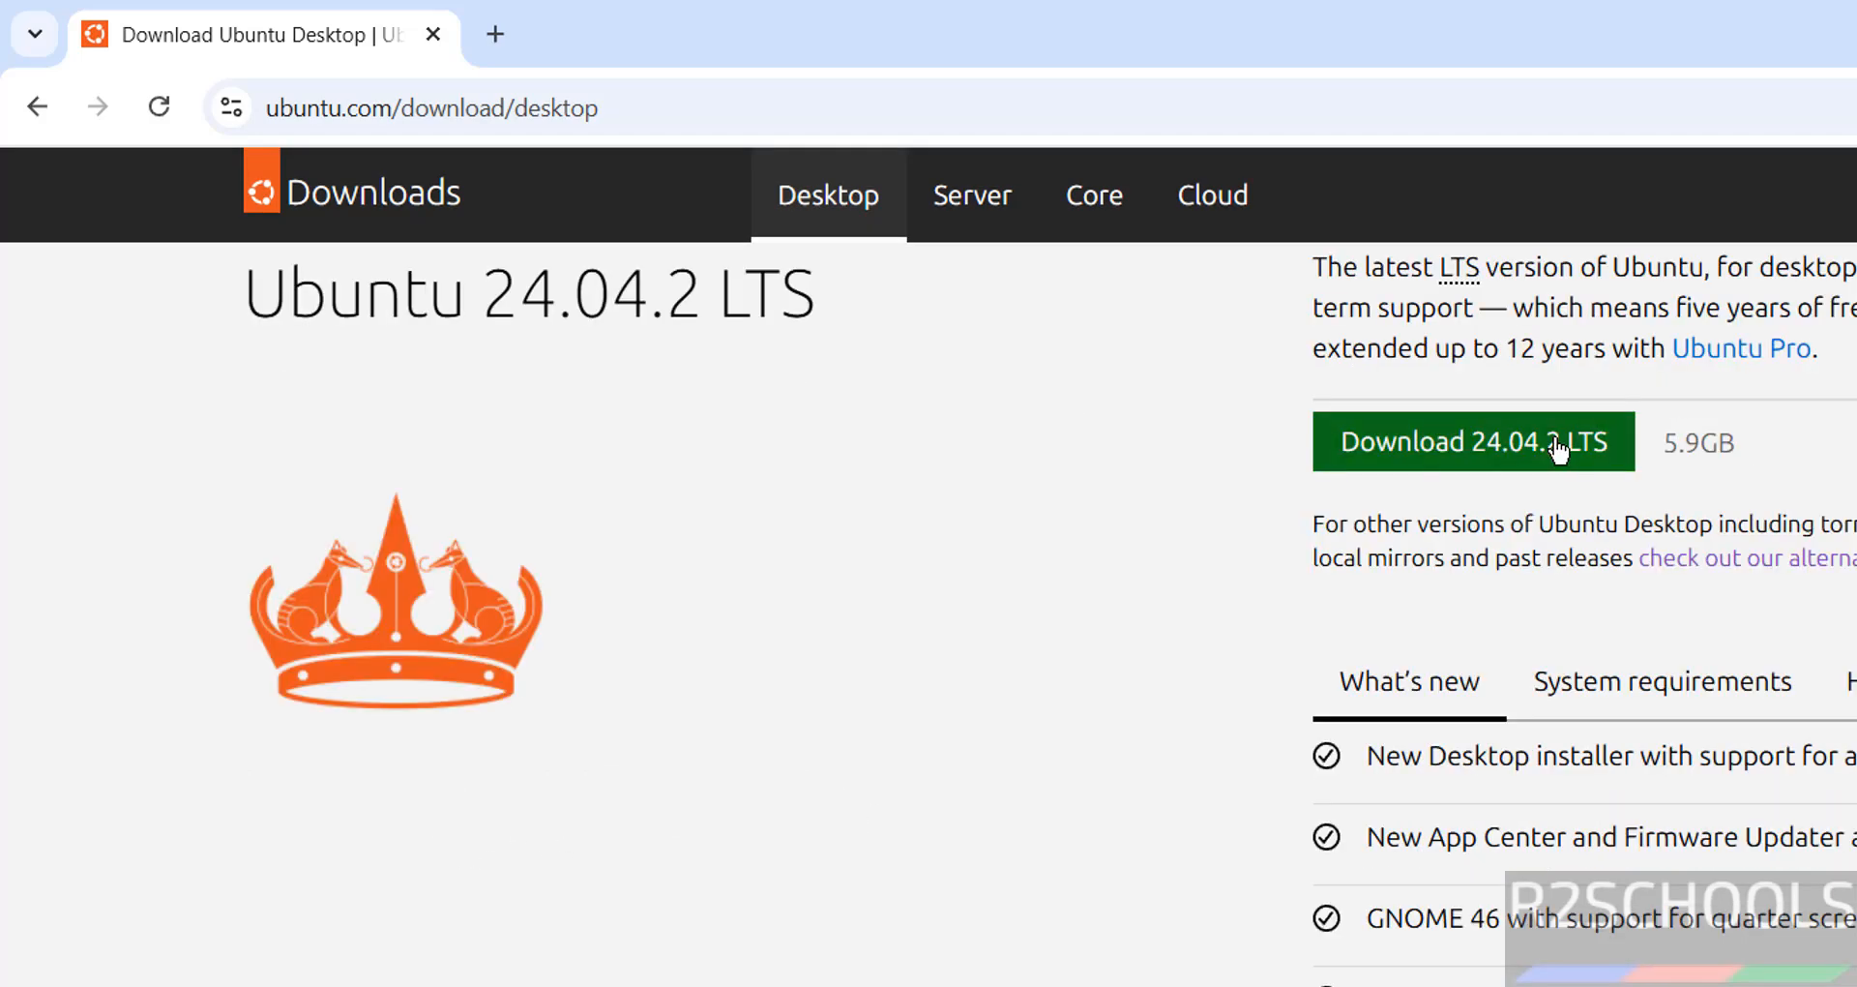
{"action": "left_click", "coordinate": [1557, 447]}
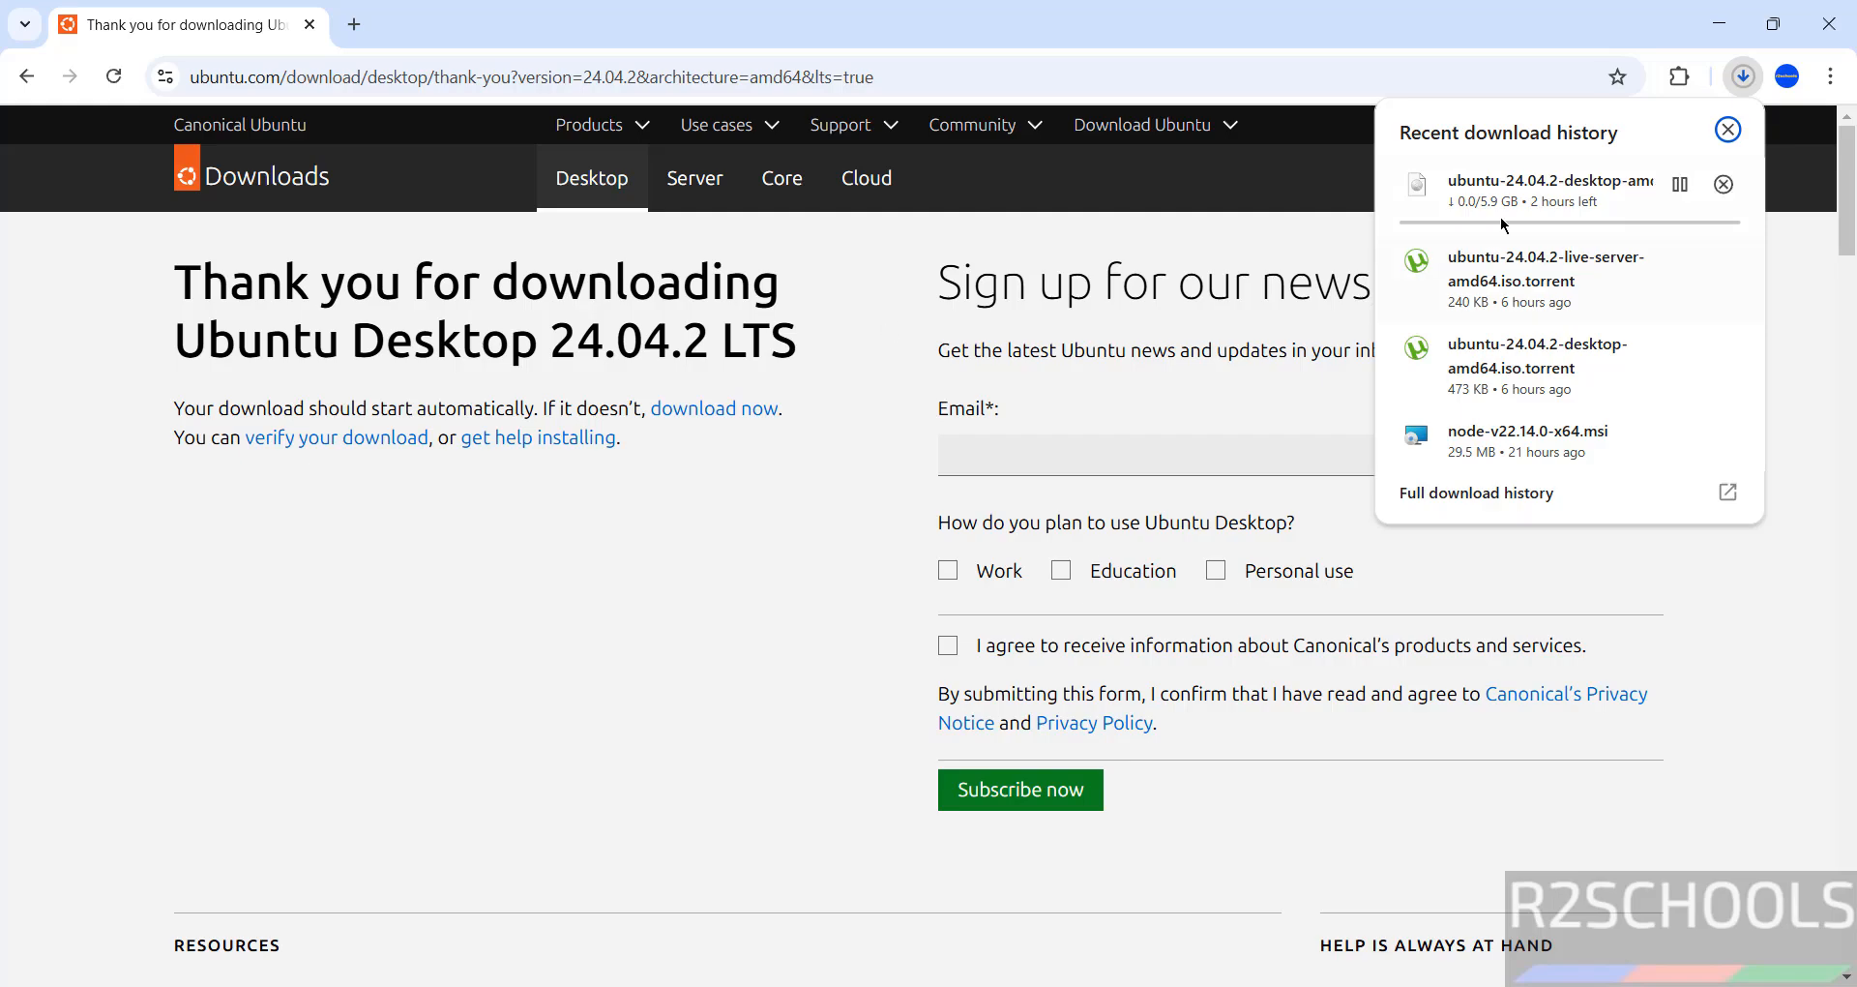
Check the ISO's progress in Chrome's download history, then return to the Ubuntu Desktop download page.
{"action": "key", "text": "ctrl+j"}
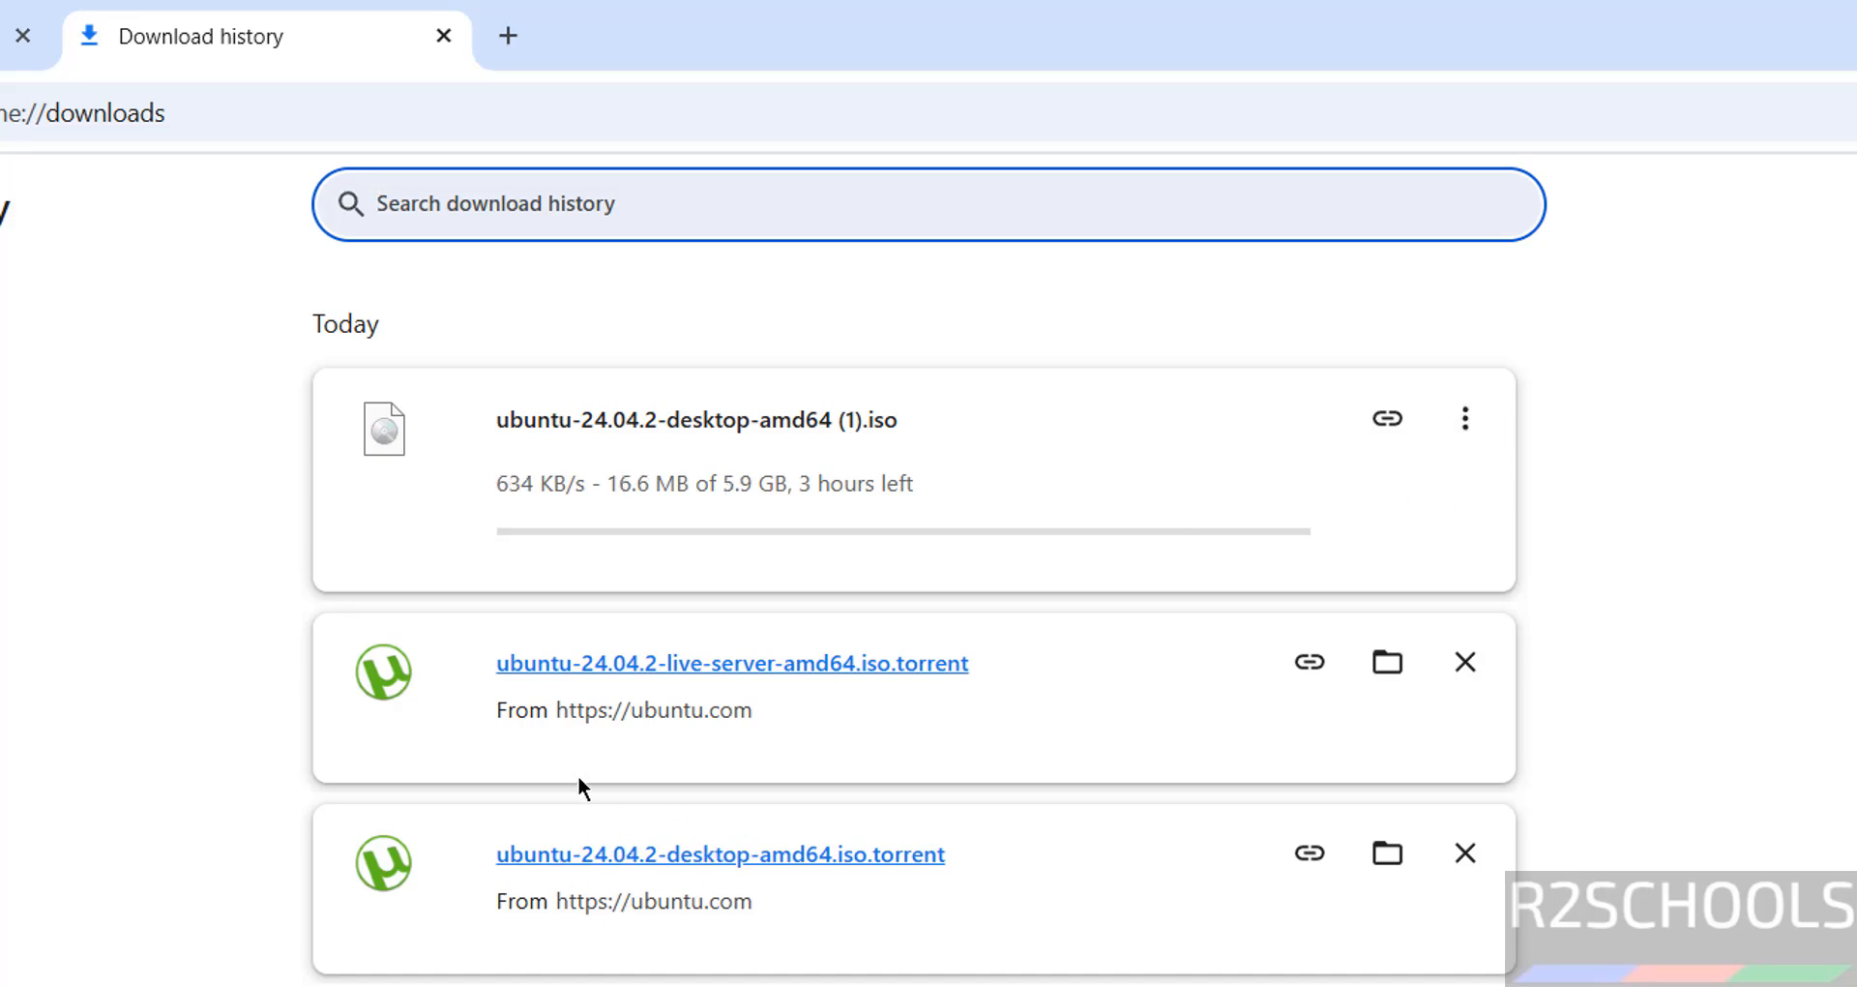
{"action": "left_click", "coordinate": [3, 37]}
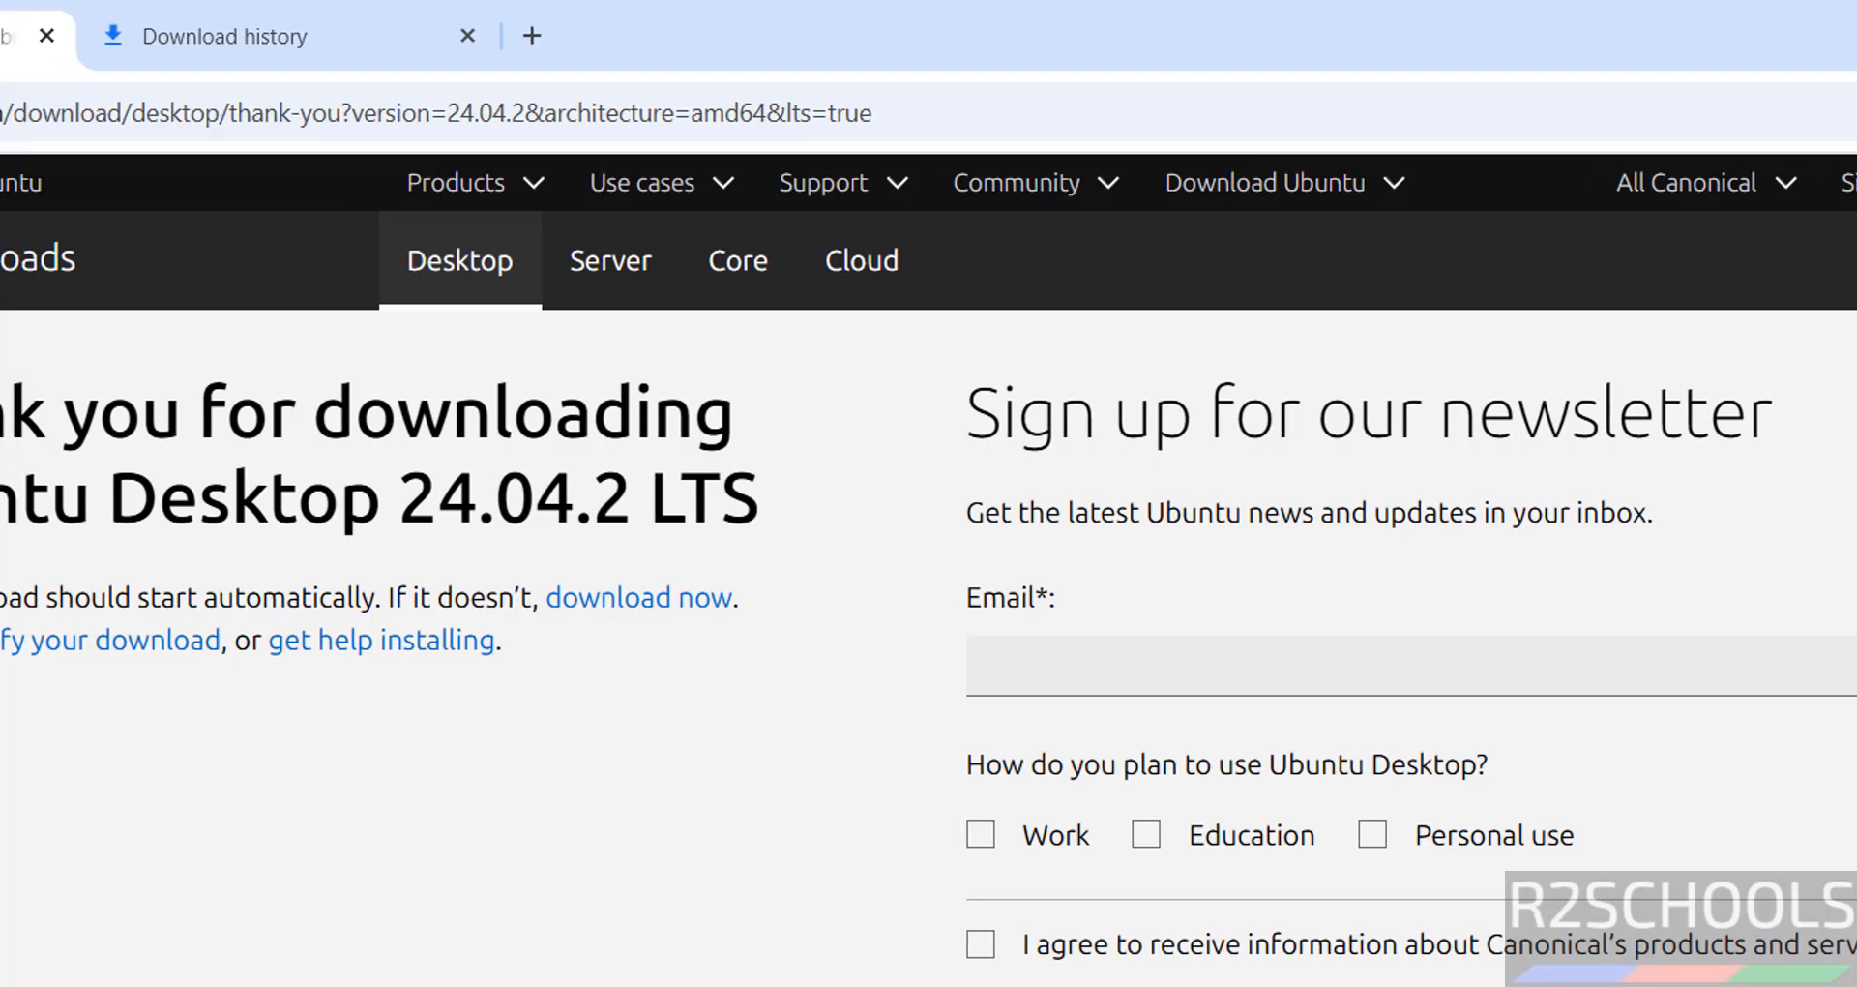
{"action": "left_click", "coordinate": [32, 112]}
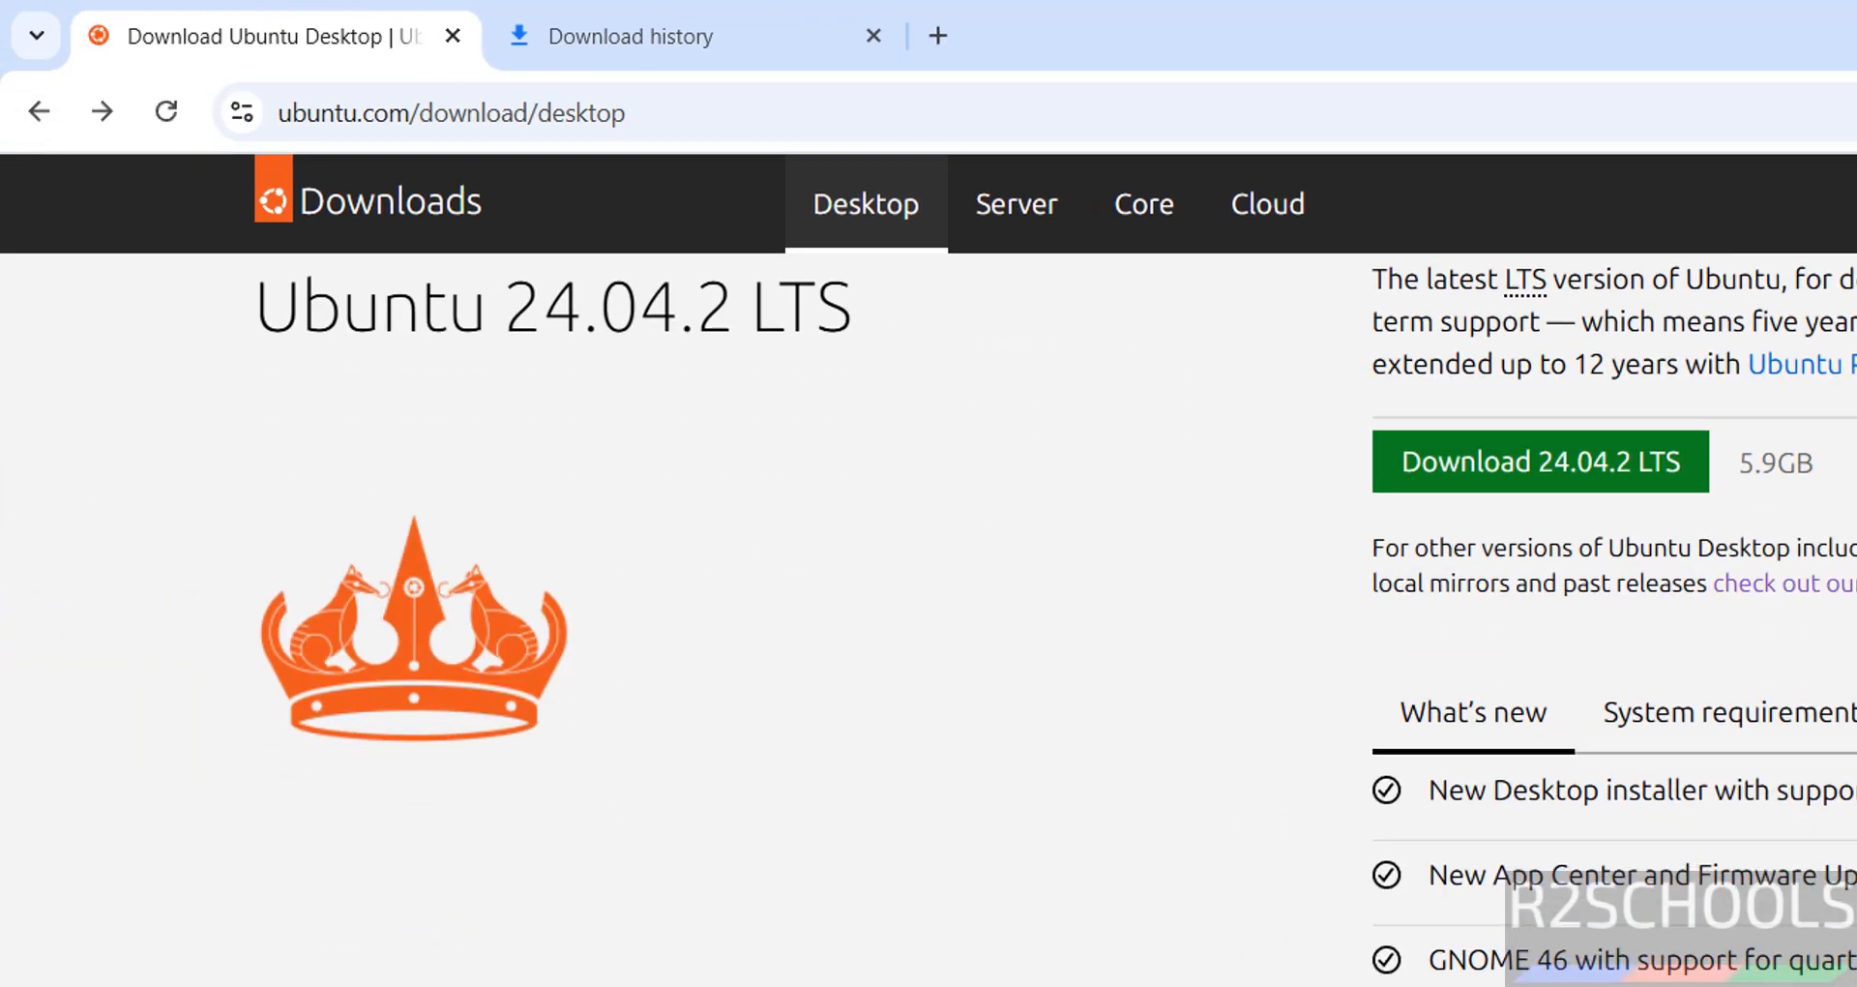
Open ubuntu.com's Alternative downloads page and look over the BitTorrent links for 24.04.2 LTS.
{"action": "left_click", "coordinate": [1851, 583]}
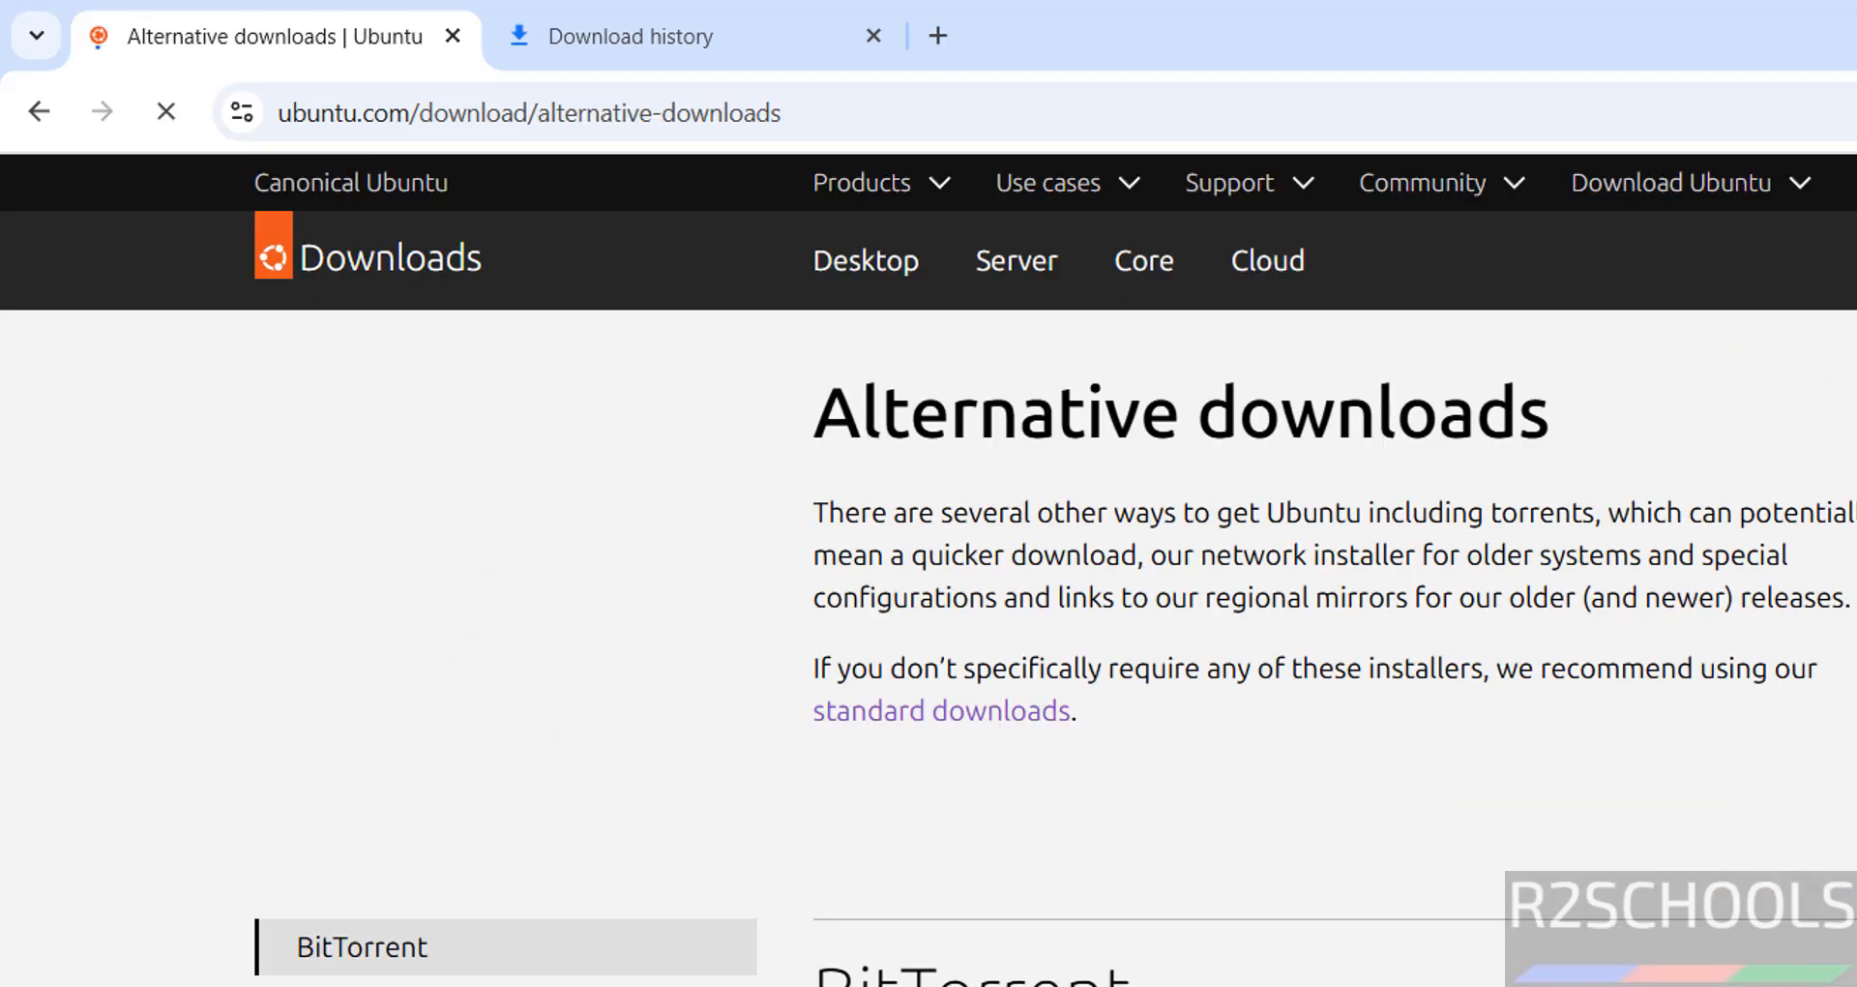
{"action": "scroll", "coordinate": [928, 619], "scroll_direction": "down", "scroll_amount": 7}
{"action": "scroll", "coordinate": [928, 619], "scroll_direction": "up", "scroll_amount": 4}
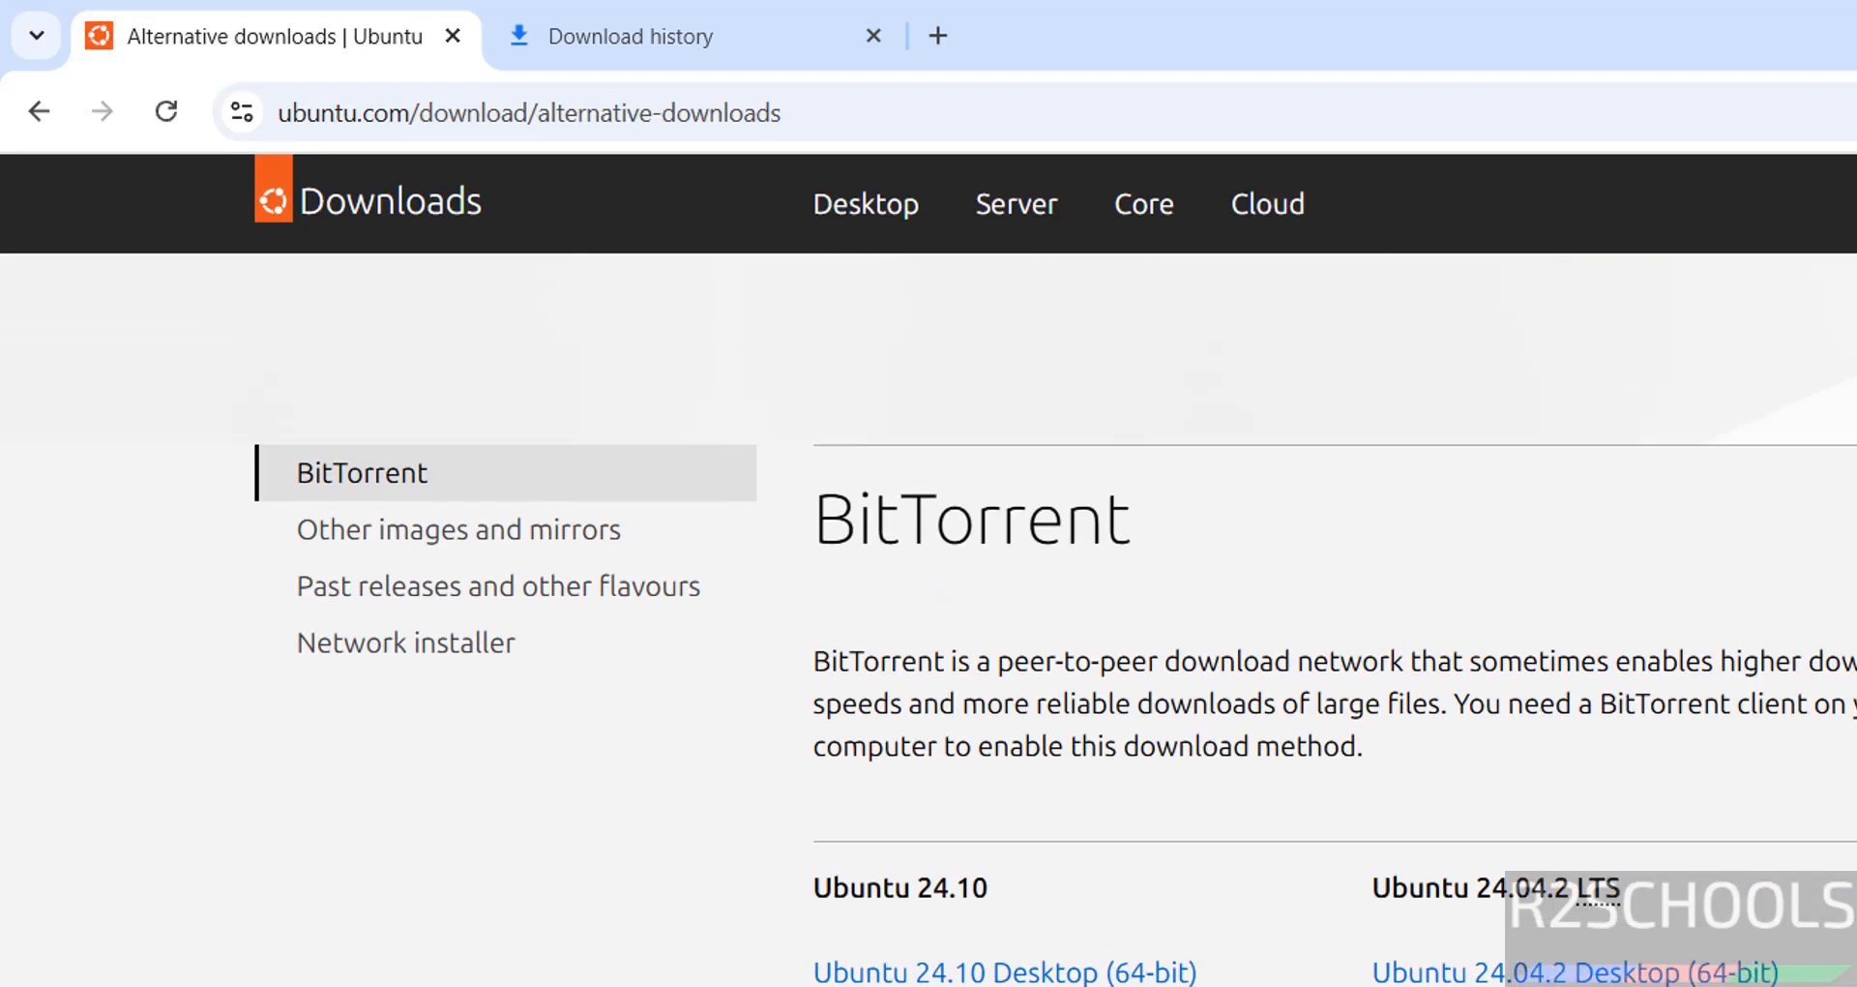
{"action": "scroll", "coordinate": [929, 619], "scroll_direction": "down", "scroll_amount": 9}
{"action": "scroll", "coordinate": [1309, 878], "scroll_direction": "up", "scroll_amount": 8}
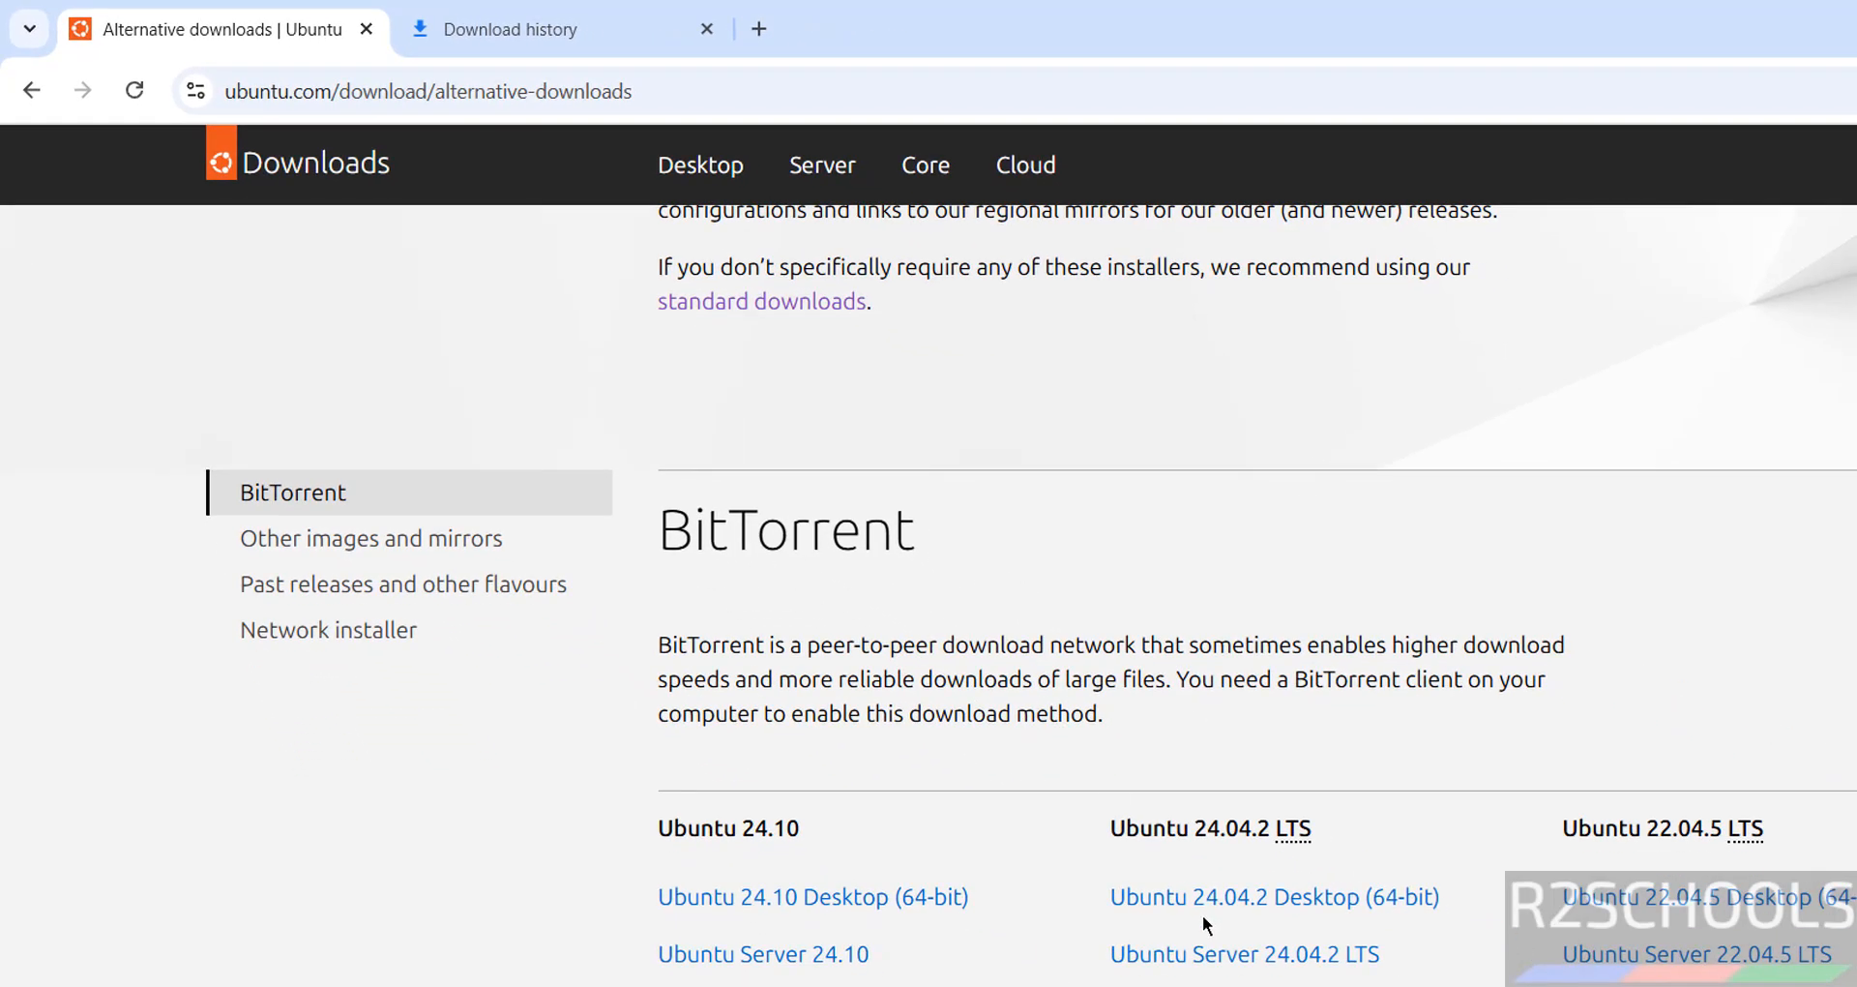
{"action": "scroll", "coordinate": [1170, 259], "scroll_direction": "up", "scroll_amount": 3}
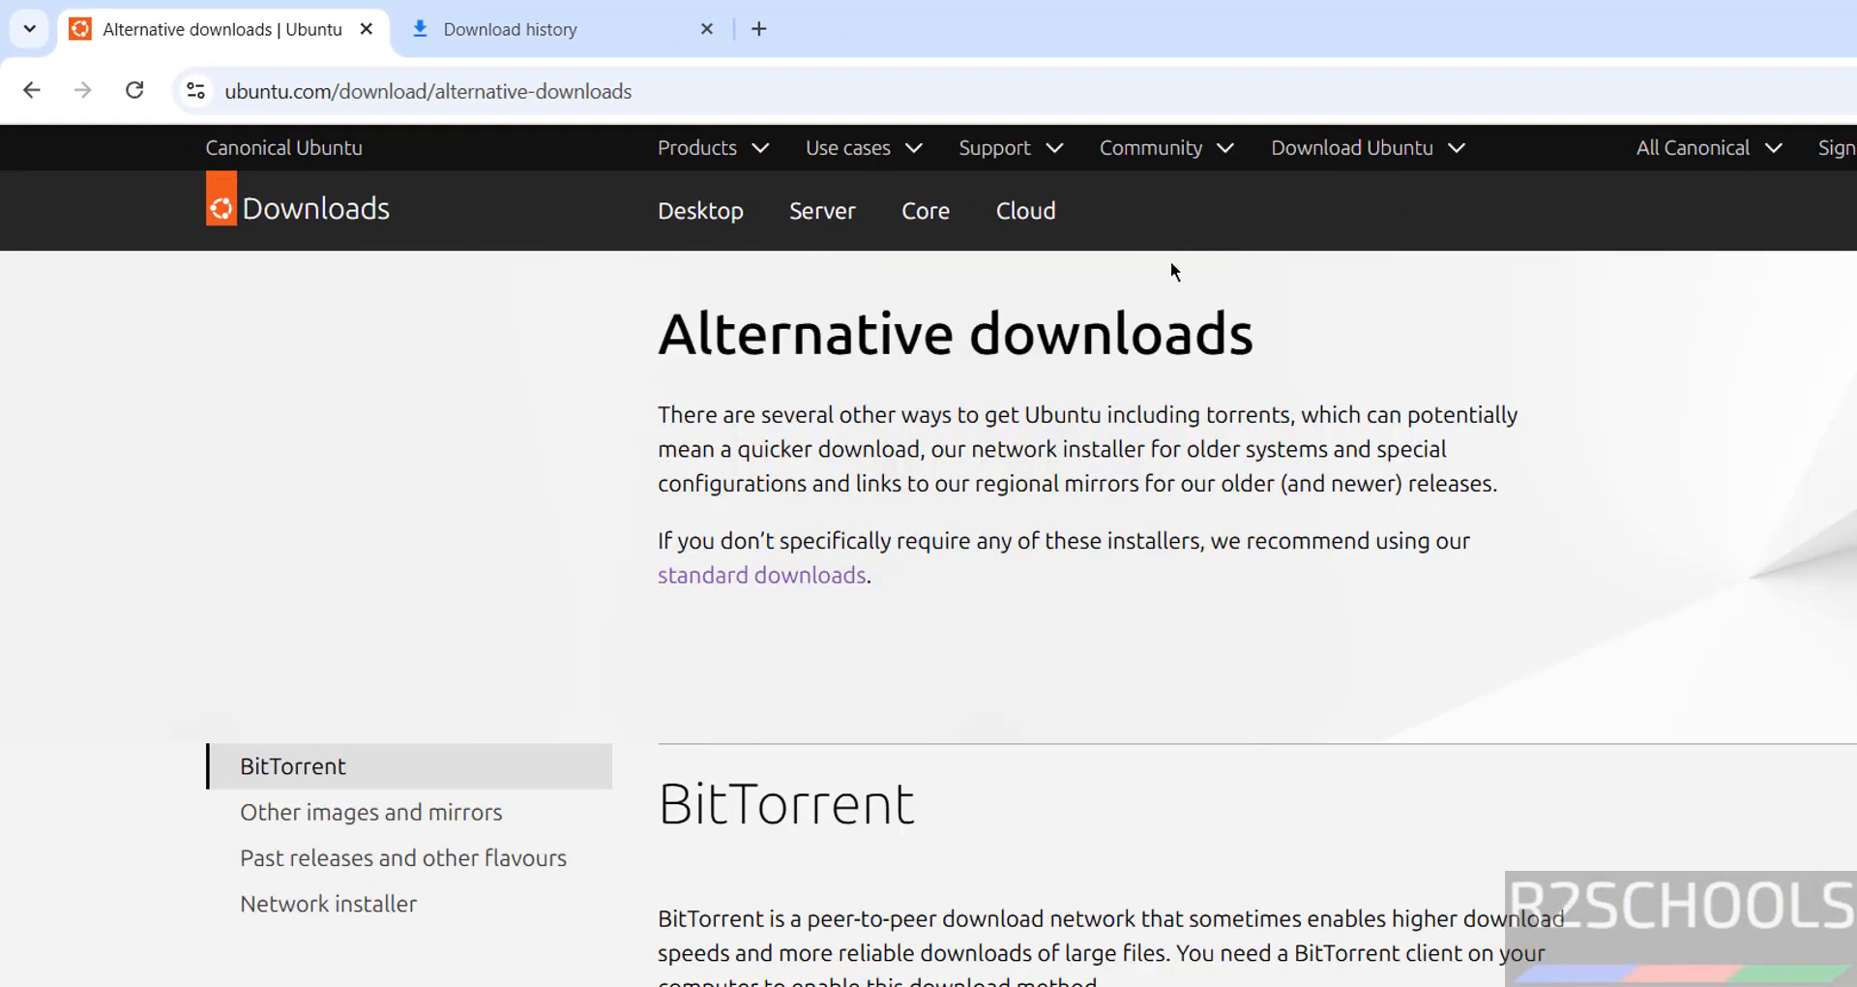
Cancel the in-progress Ubuntu 24.04.2 desktop ISO download and remove it from Chrome's download history.
{"action": "left_click", "coordinate": [440, 12]}
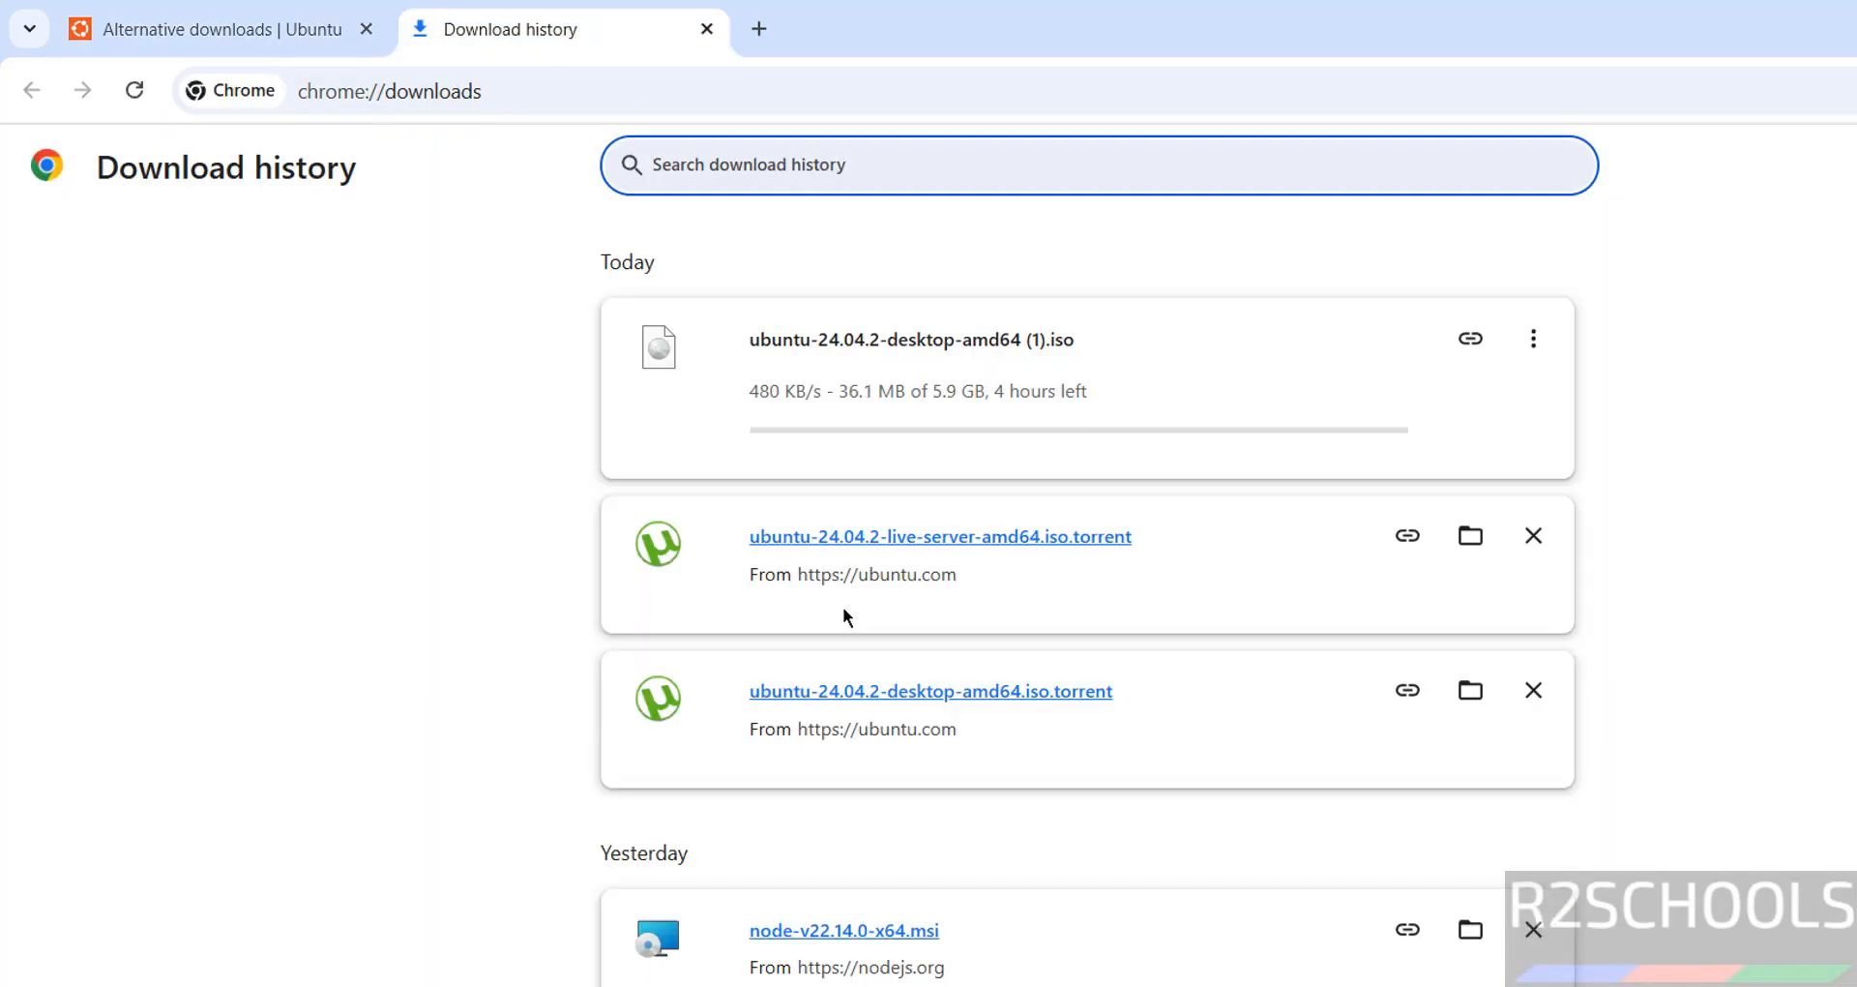
{"action": "left_click", "coordinate": [1533, 339]}
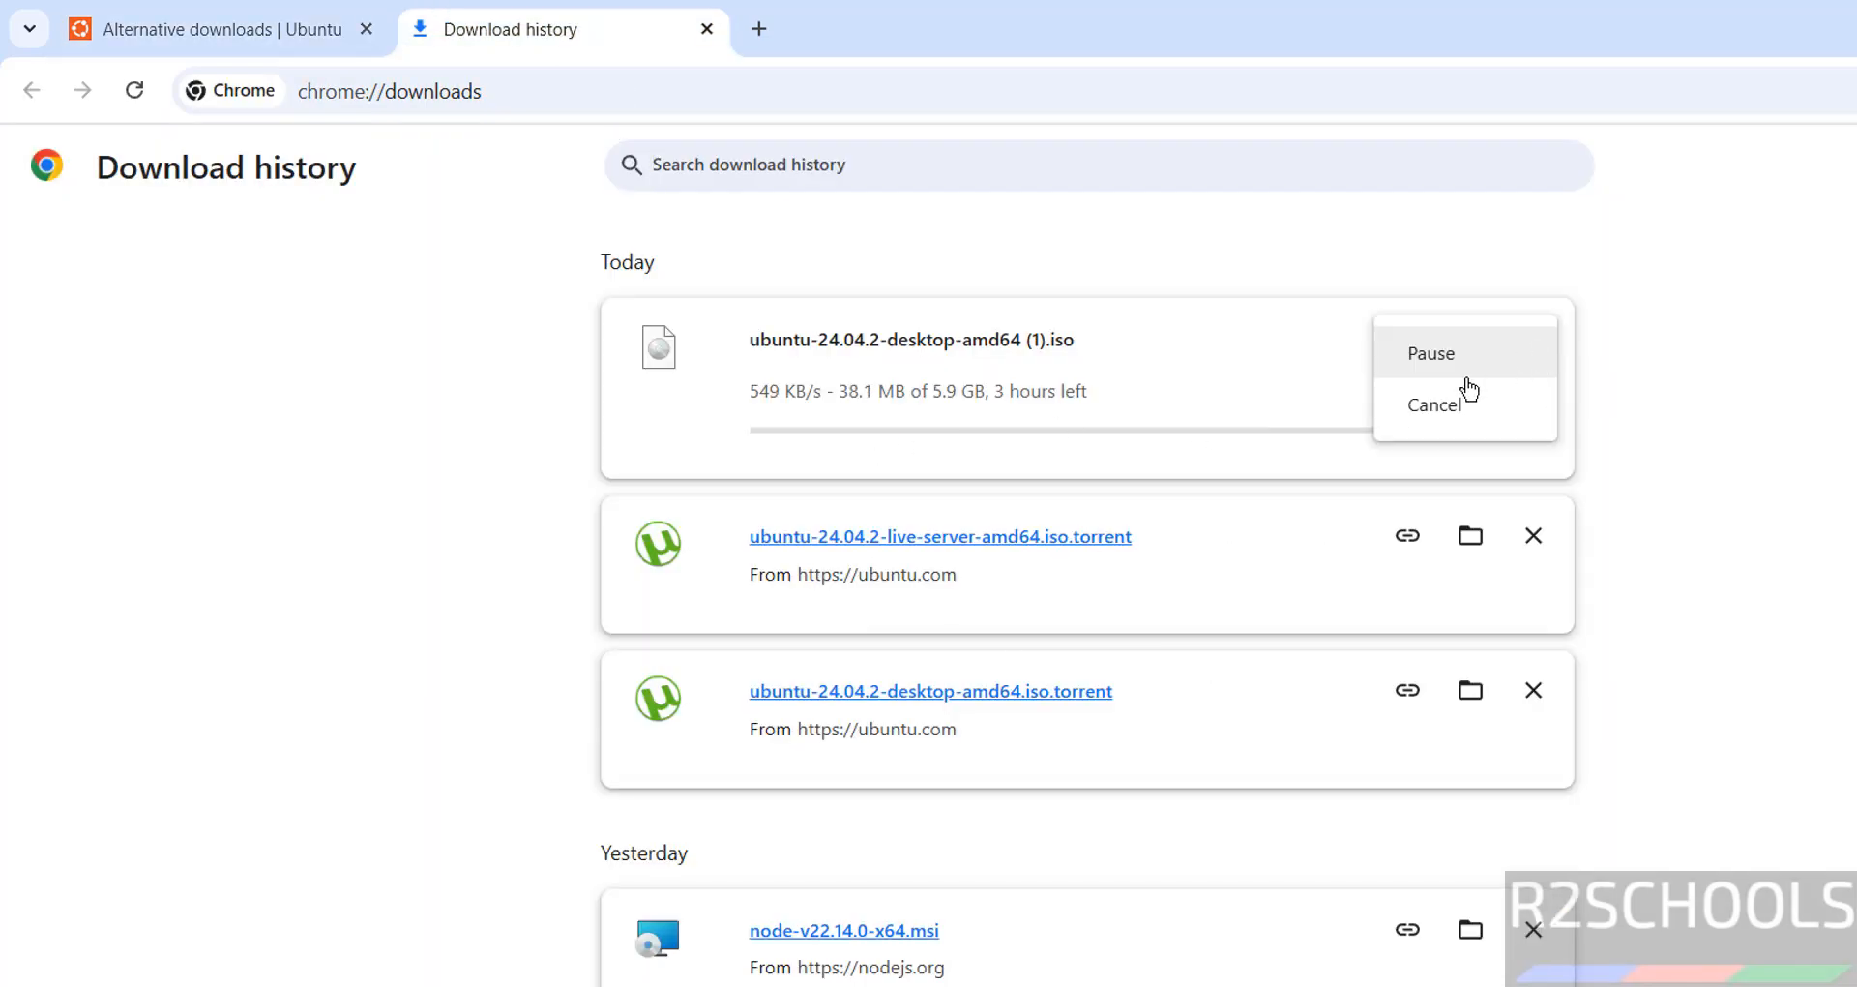
{"action": "left_click", "coordinate": [1444, 400]}
{"action": "left_click", "coordinate": [1534, 340]}
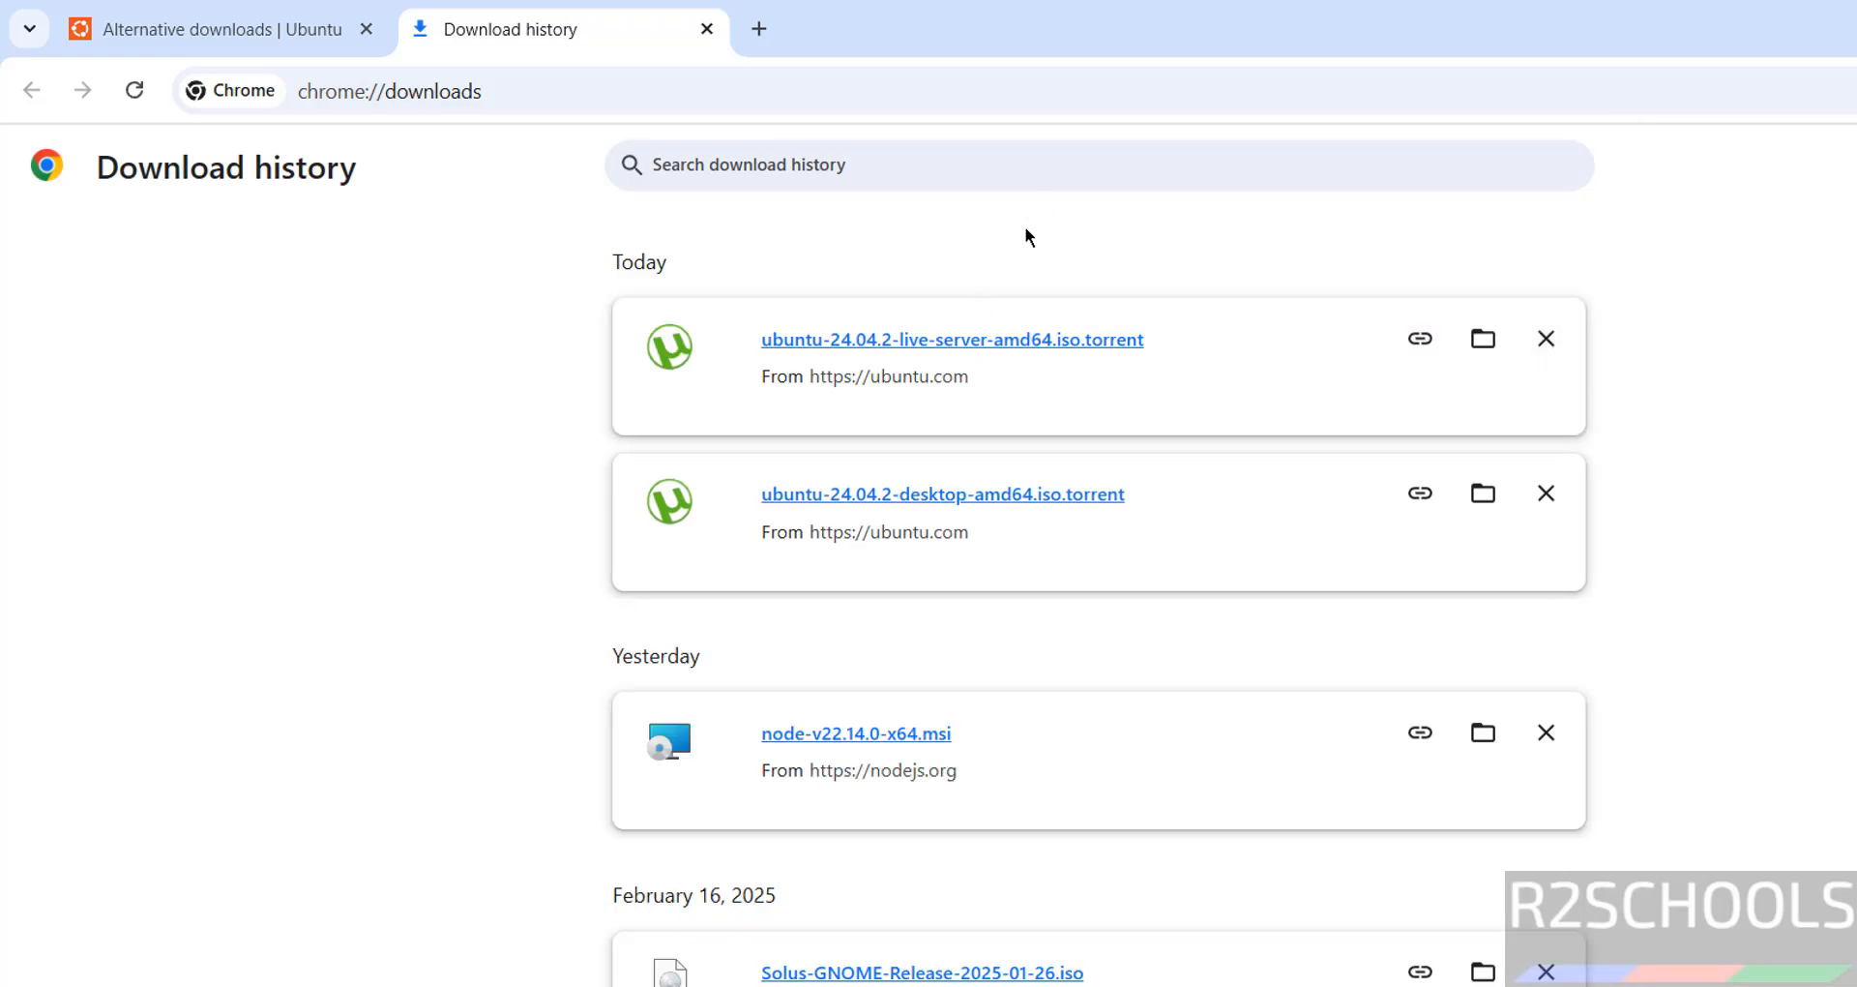
{"action": "key", "text": "super"}
Launch Oracle VirtualBox by searching 'vir' in the Start menu.
{"action": "type", "text": "vir"}
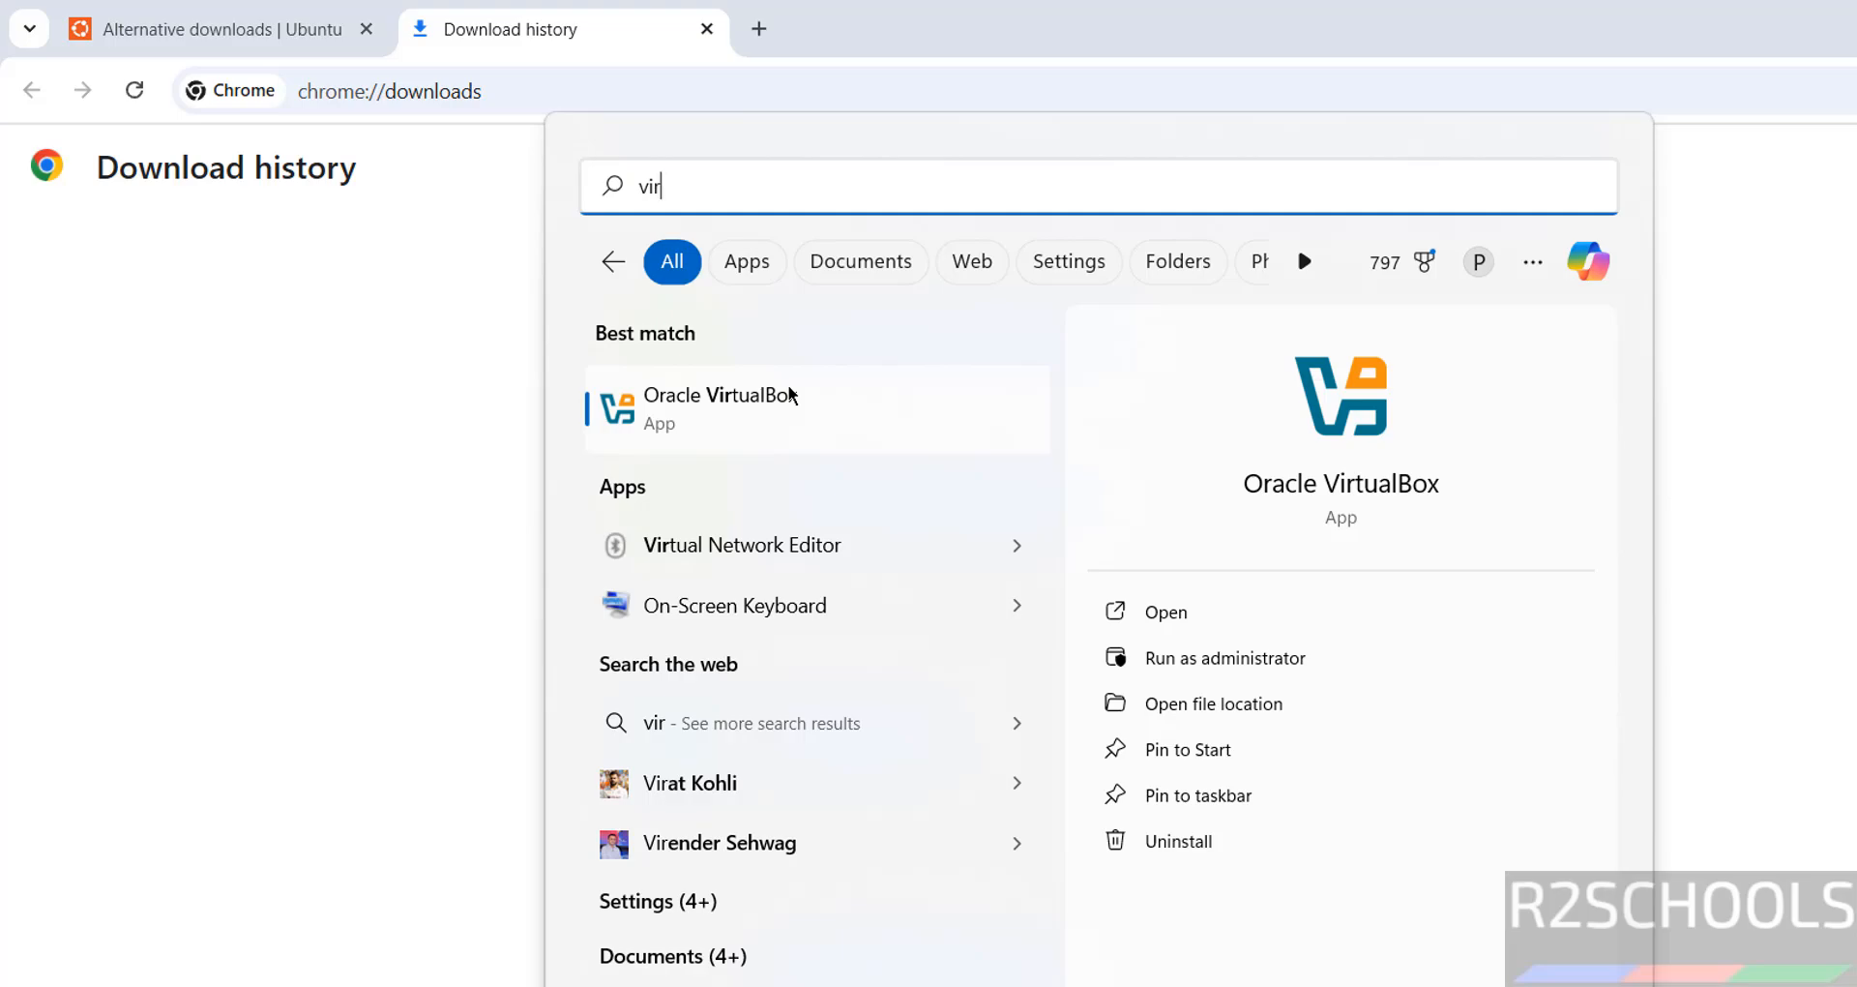
{"action": "left_click", "coordinate": [790, 391]}
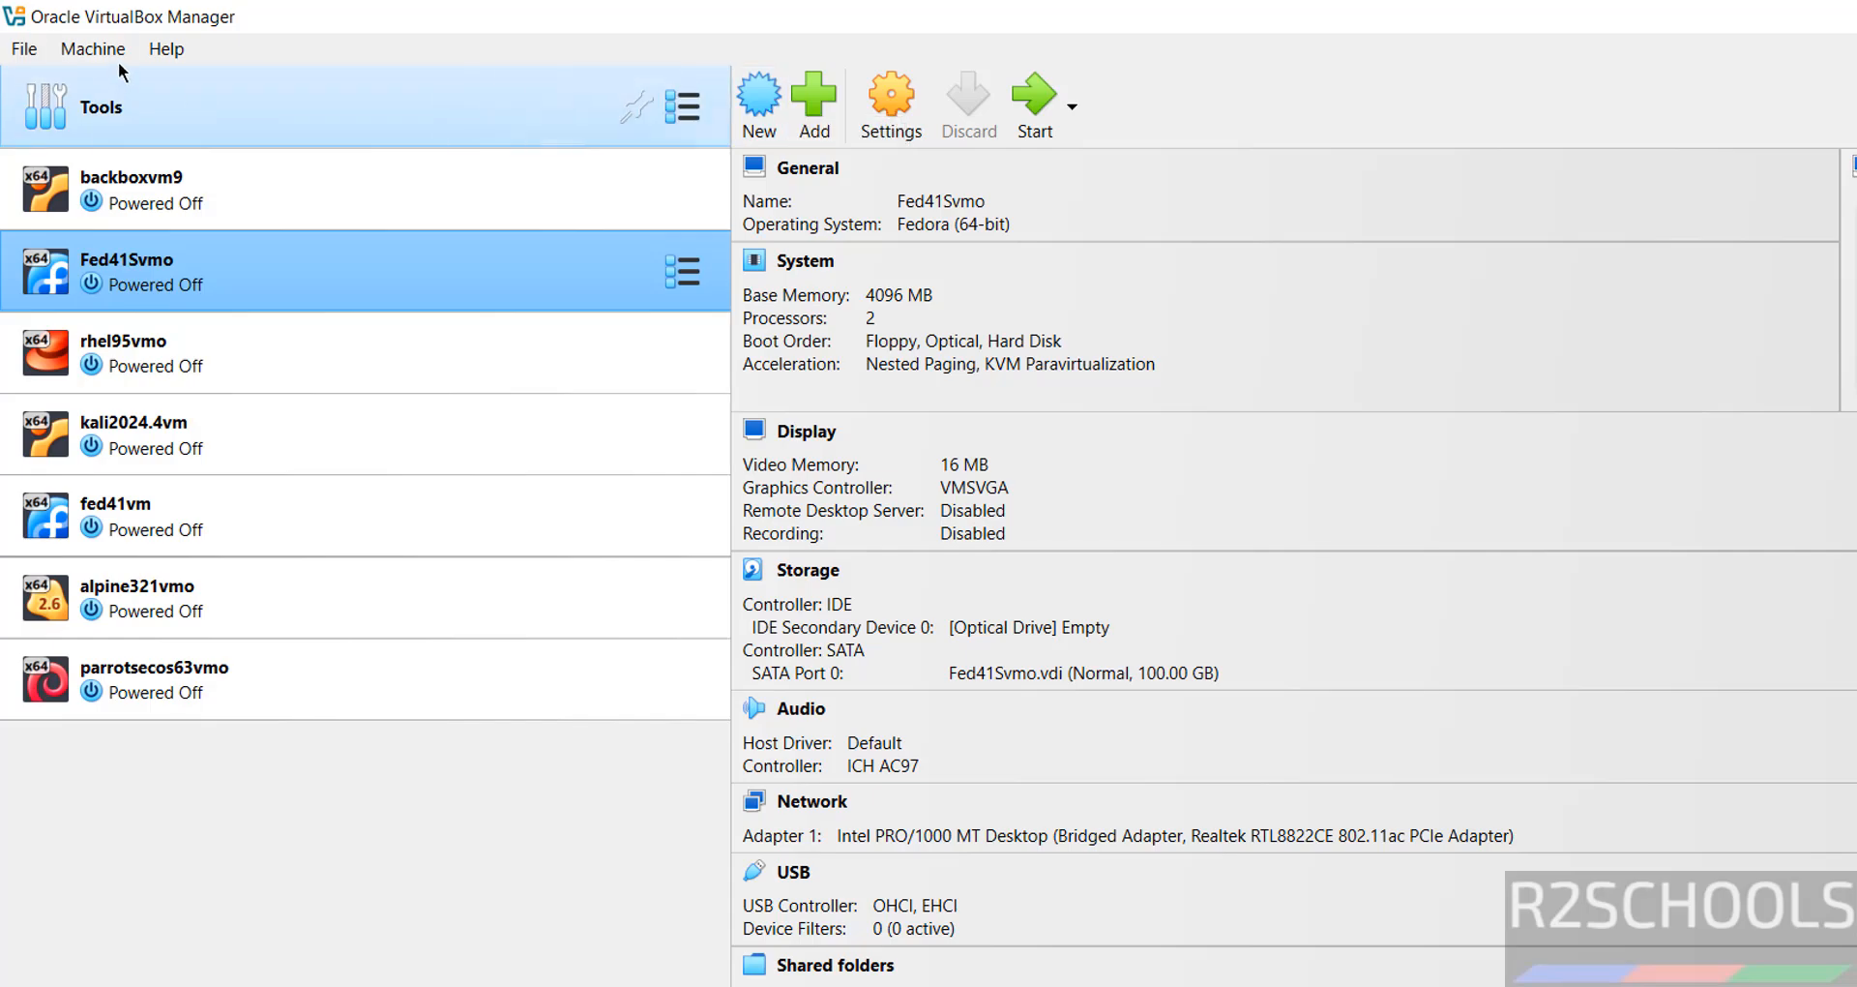
Begin creating a new virtual machine named ub24042vm.
{"action": "left_click", "coordinate": [93, 49]}
{"action": "left_click", "coordinate": [110, 90]}
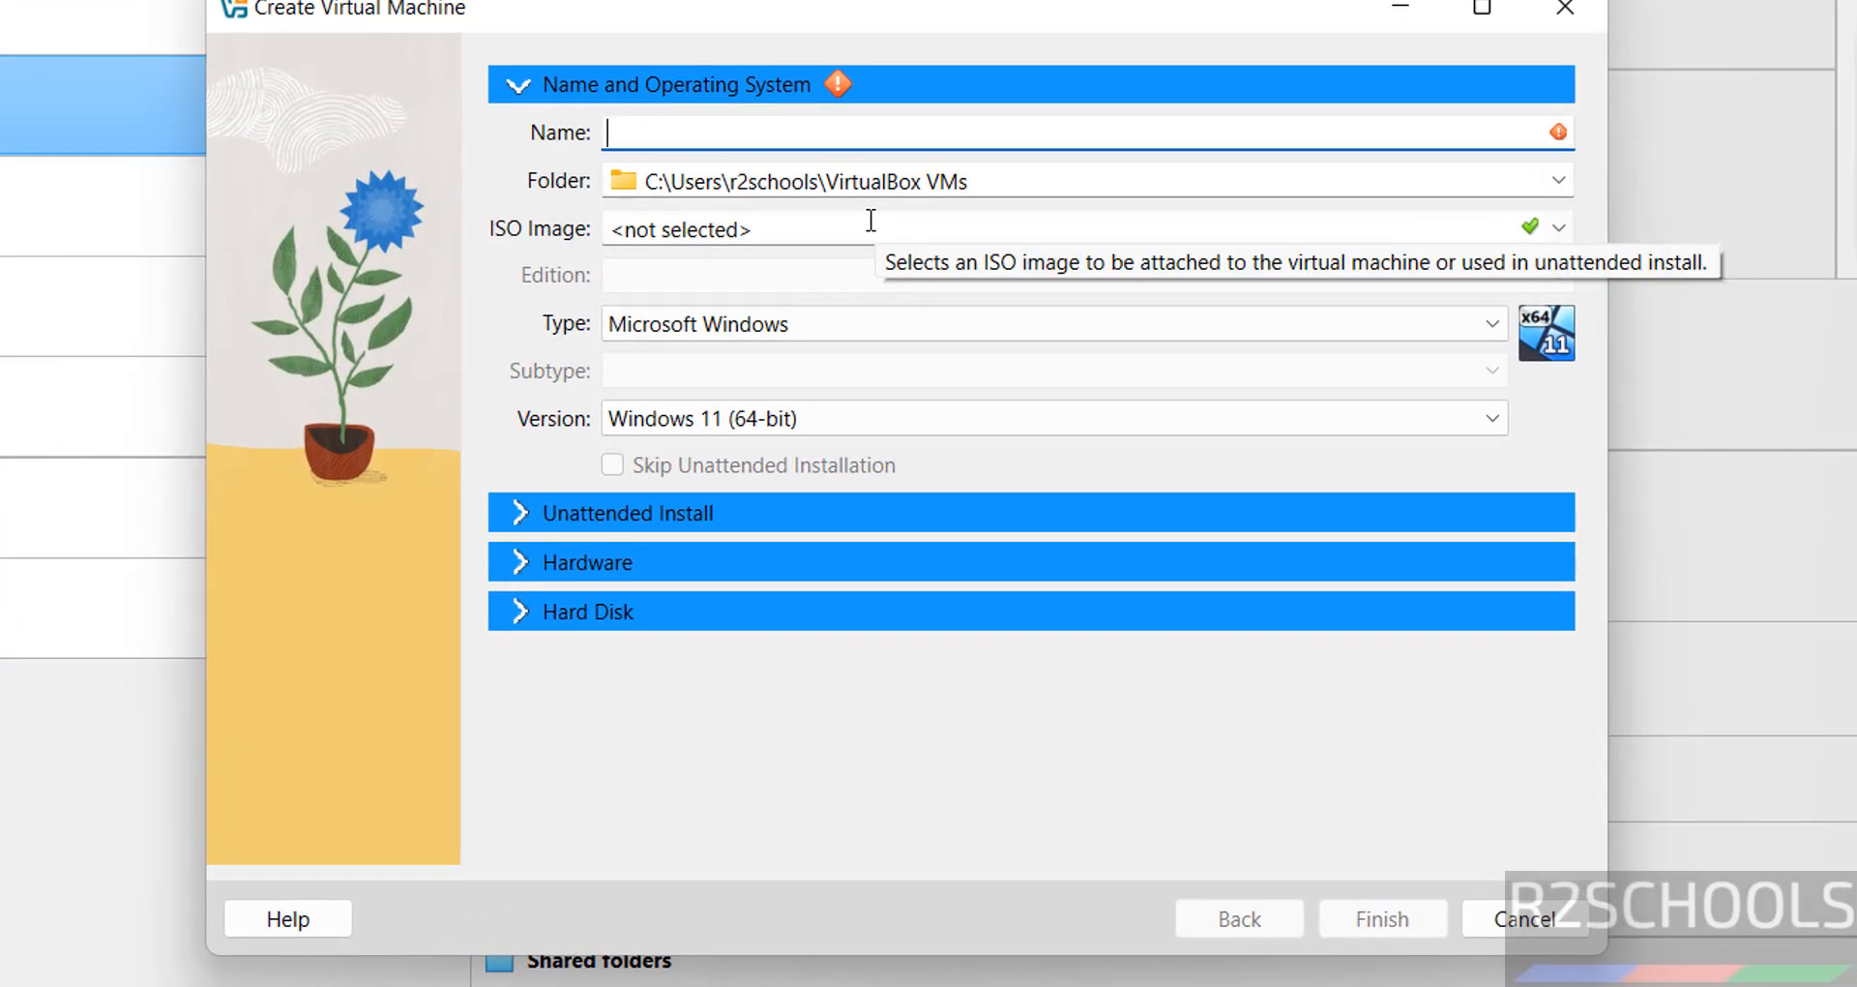
{"action": "type", "text": "ub240"}
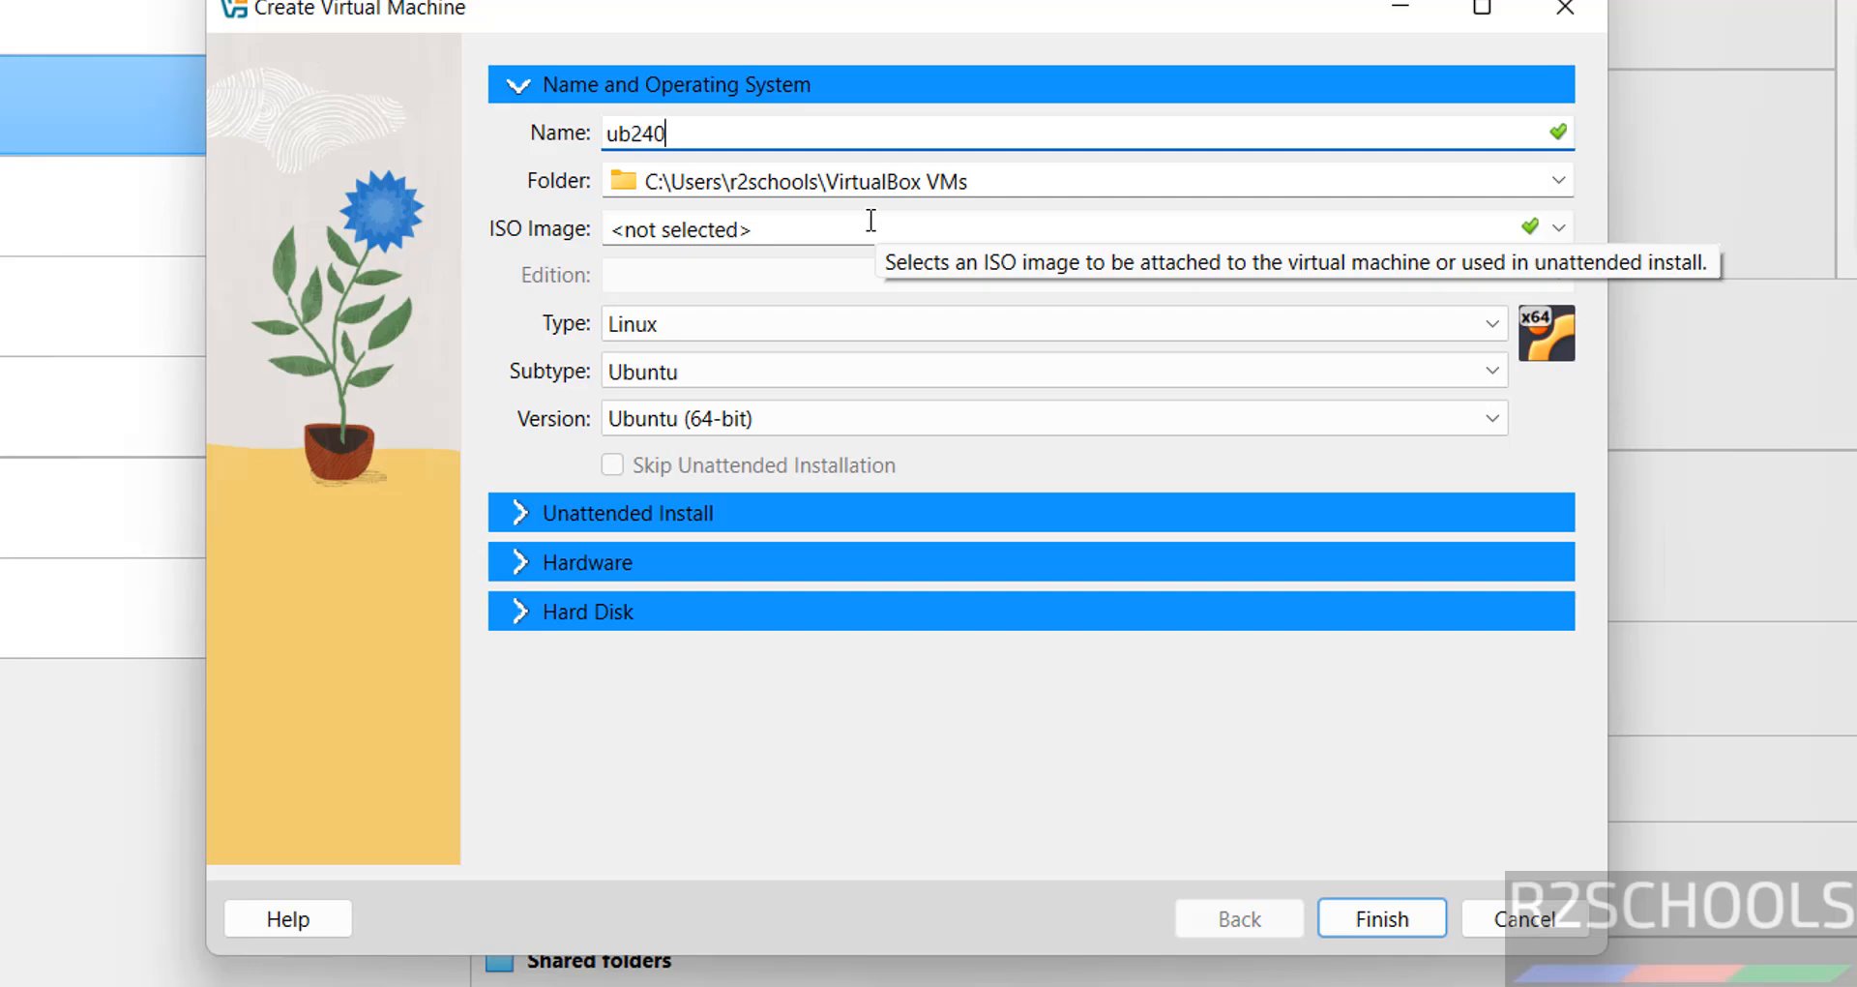
{"action": "type", "text": "42vm"}
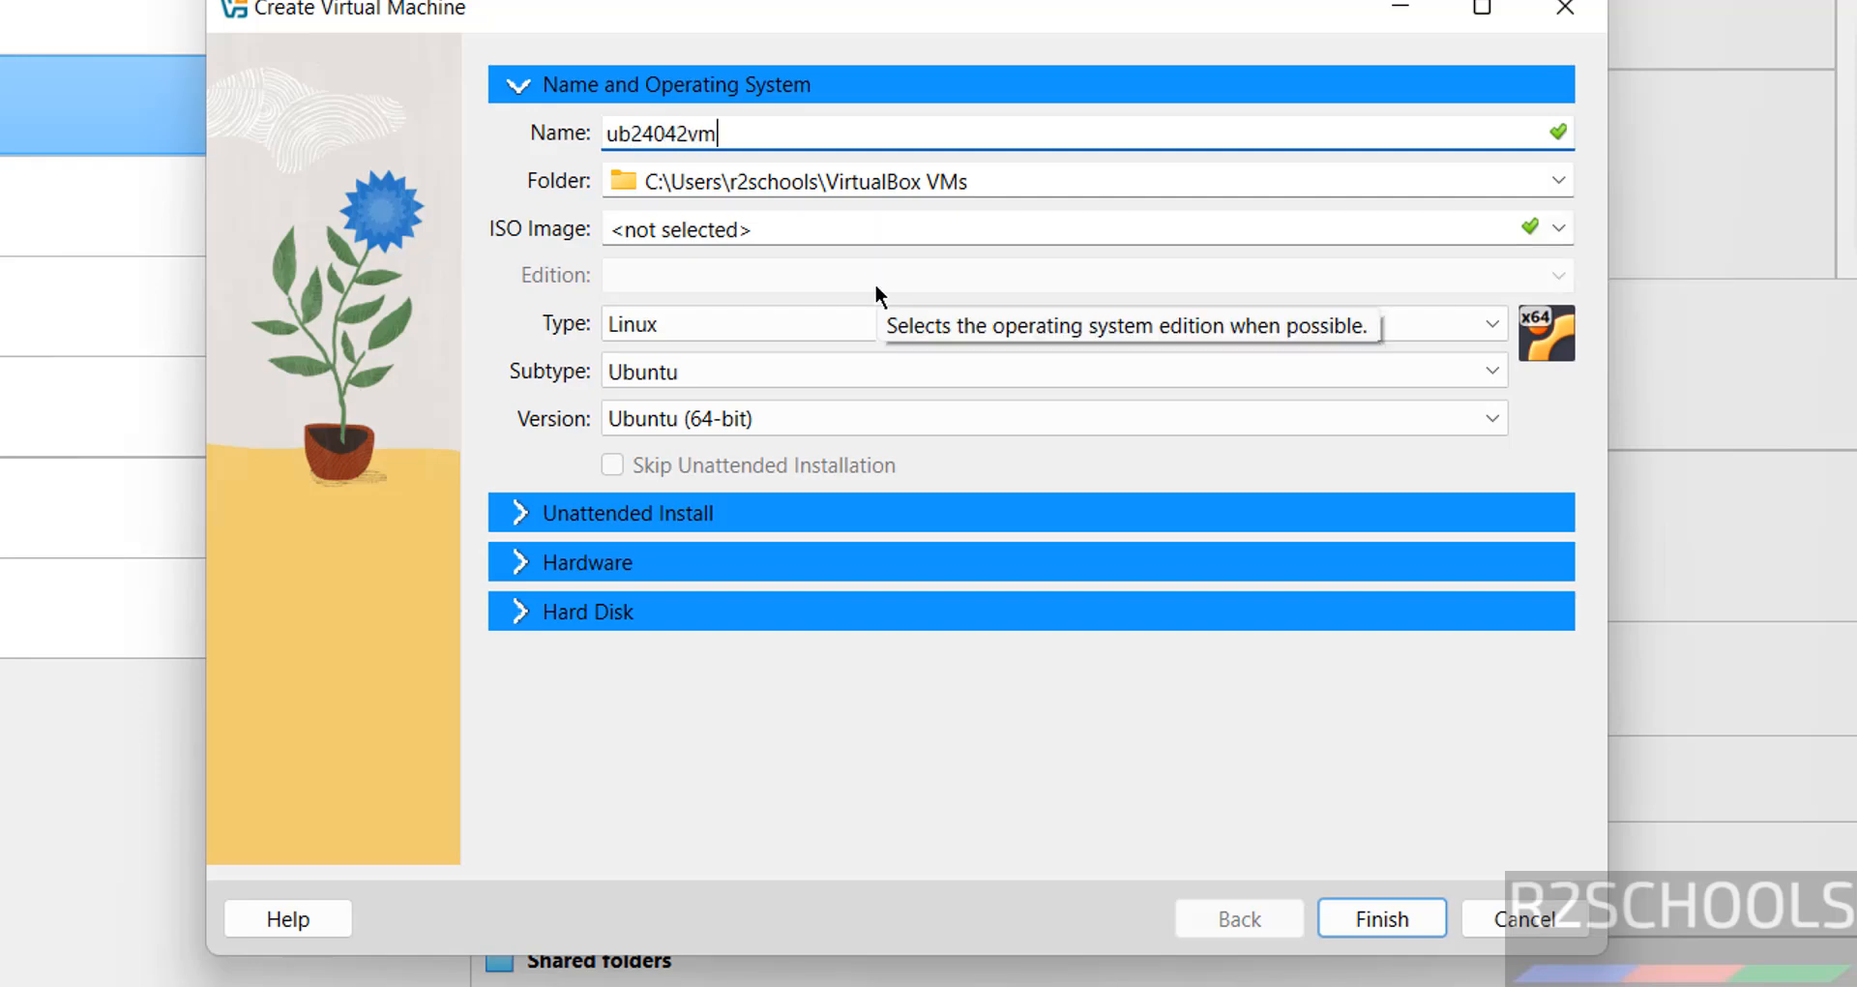
{"action": "key", "text": "ctrl+a"}
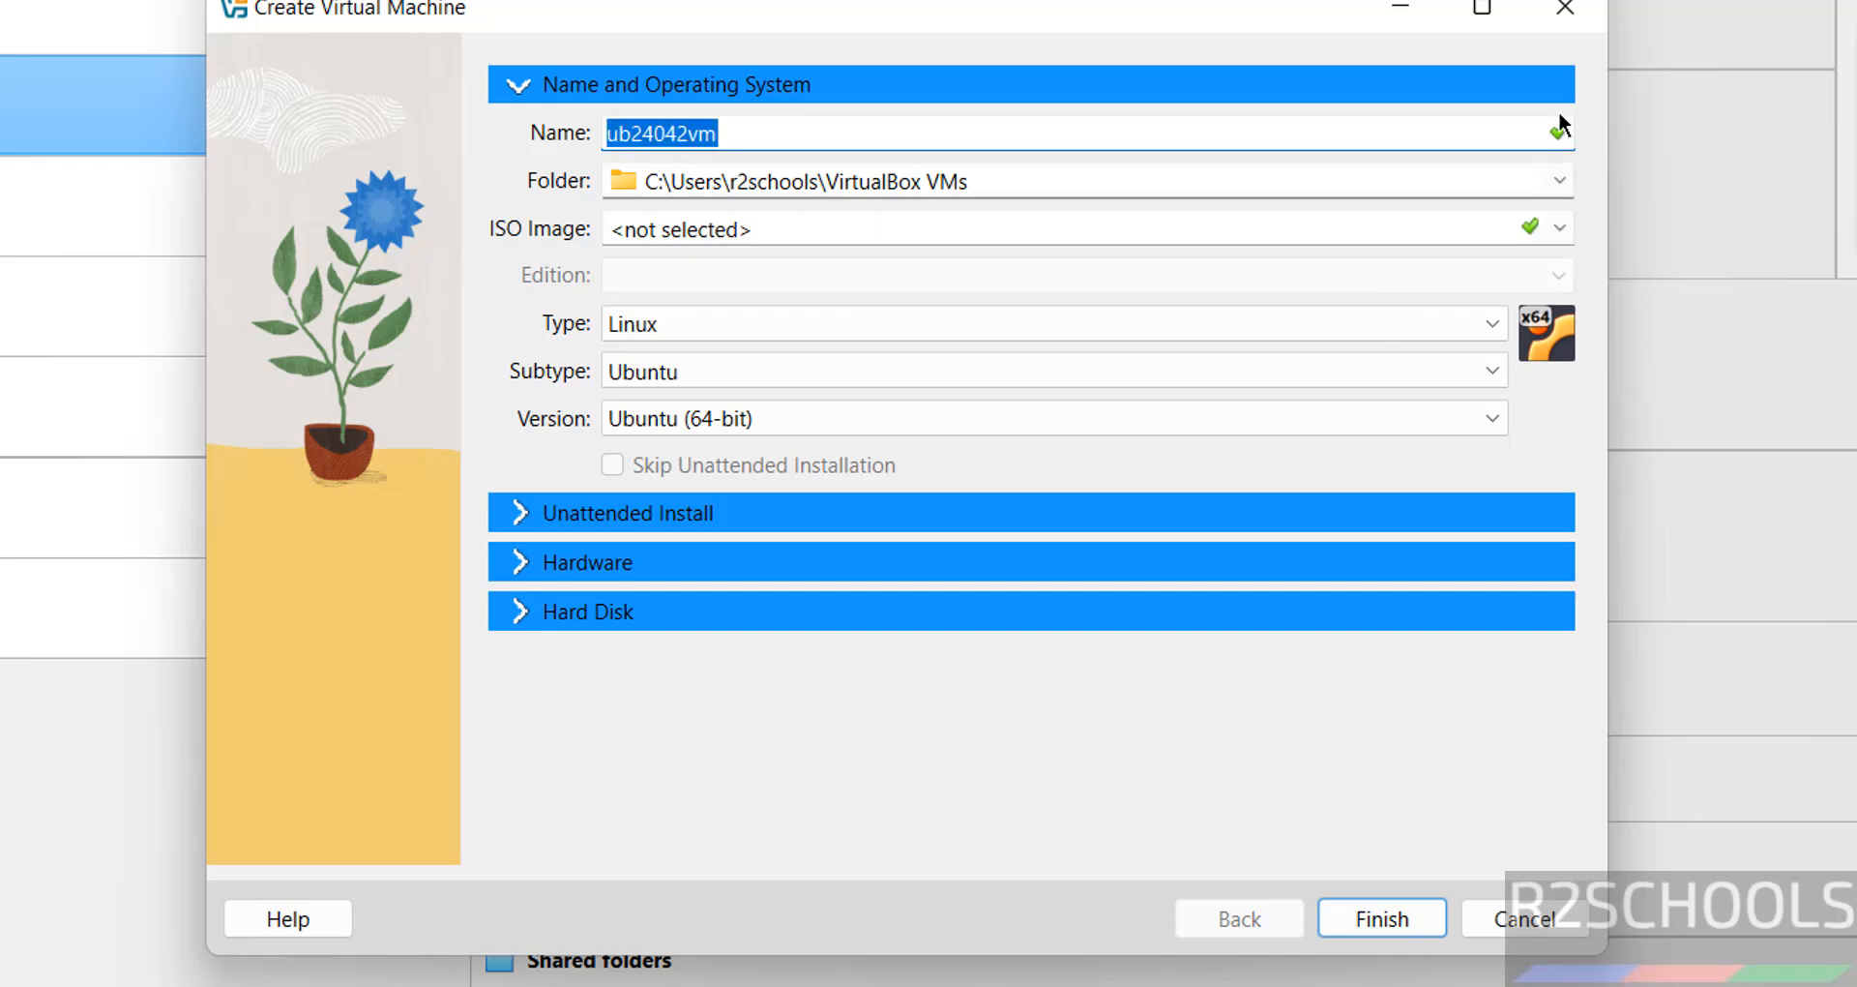
Set the machine folder to a new ub24042vm folder created inside E:\VMS.
{"action": "left_click", "coordinate": [1559, 181]}
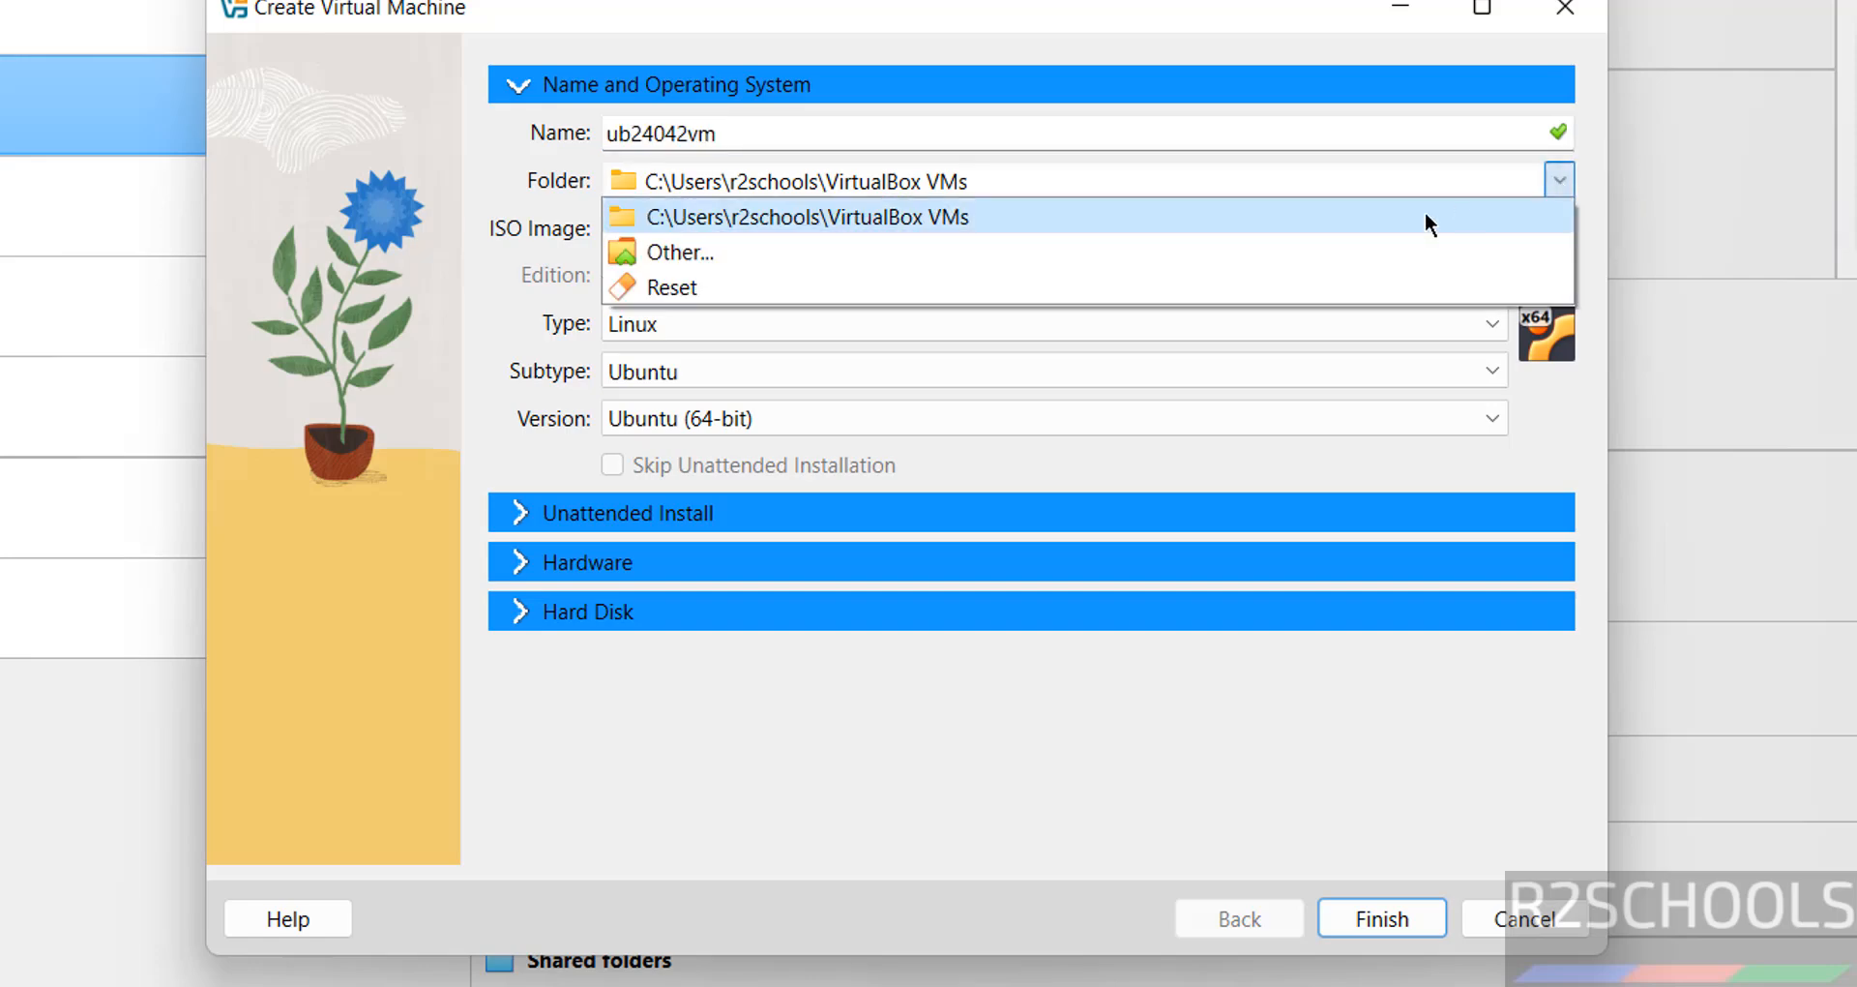
{"action": "left_click", "coordinate": [1199, 251]}
{"action": "scroll", "coordinate": [481, 480], "scroll_direction": "down", "scroll_amount": 10}
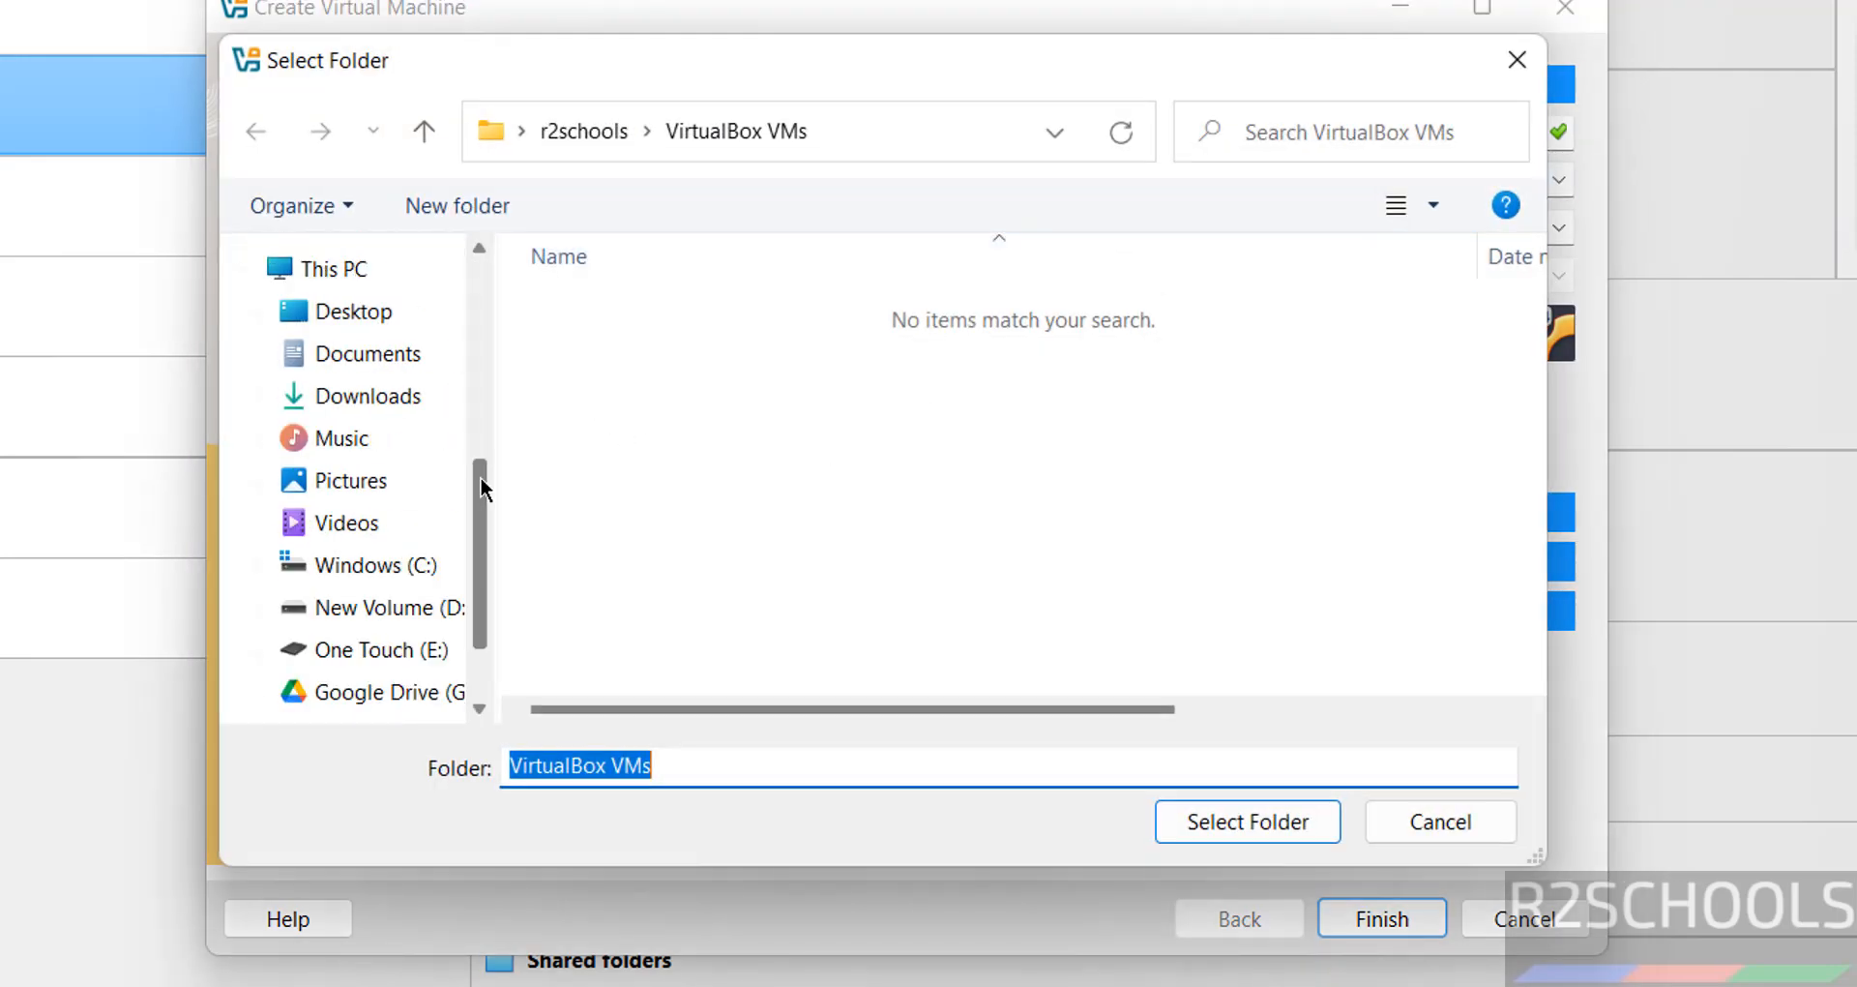
{"action": "left_click", "coordinate": [437, 512]}
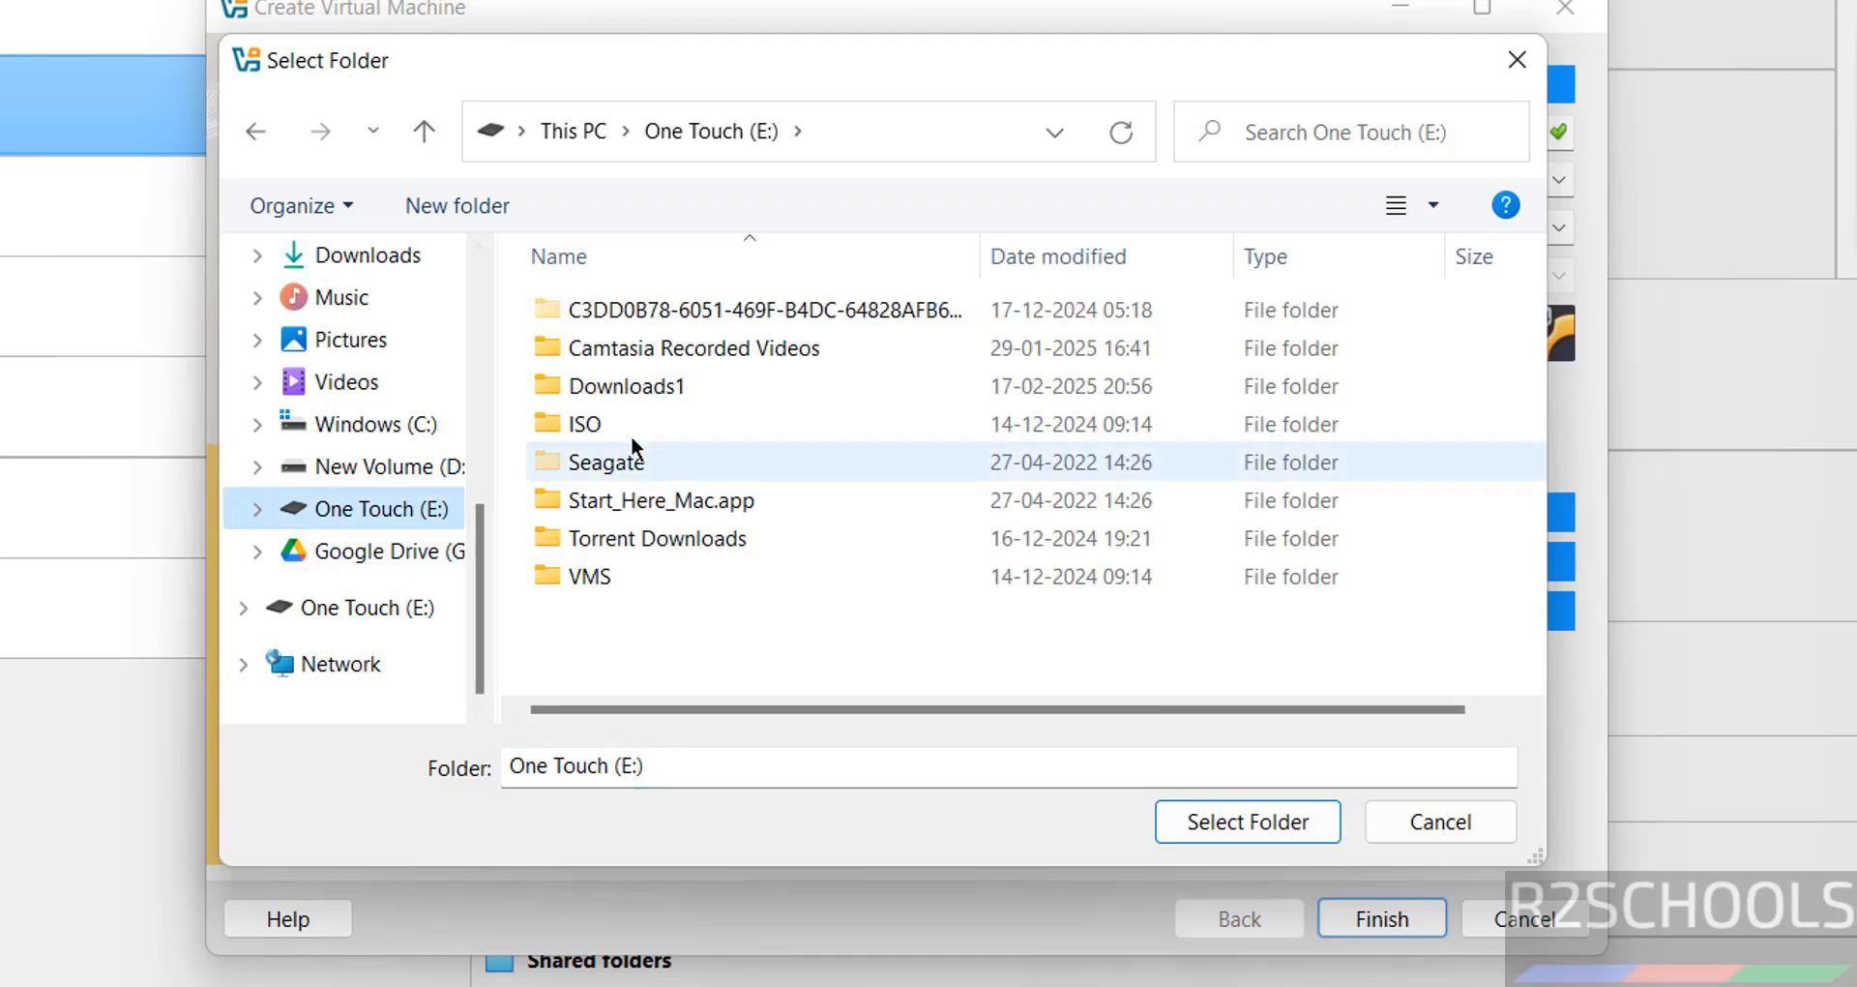
{"action": "double_click", "coordinate": [594, 576]}
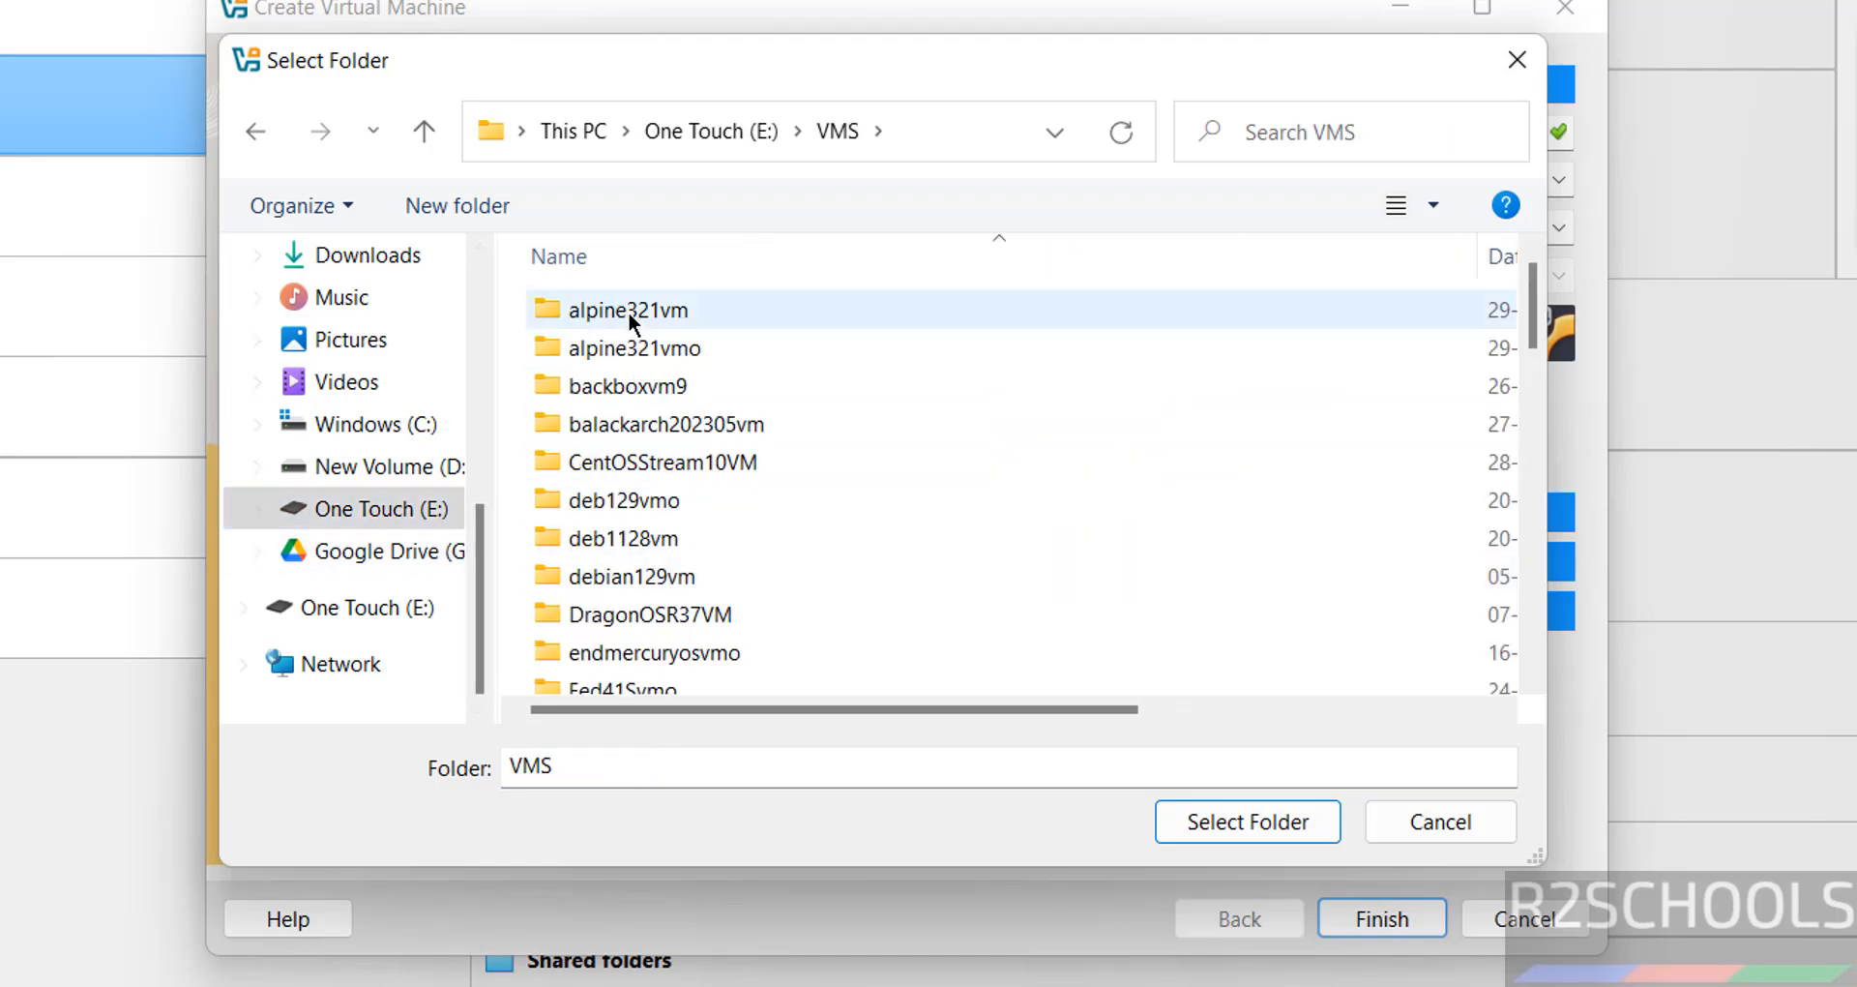
{"action": "left_click", "coordinate": [470, 207]}
{"action": "type", "text": "ub24042vm"}
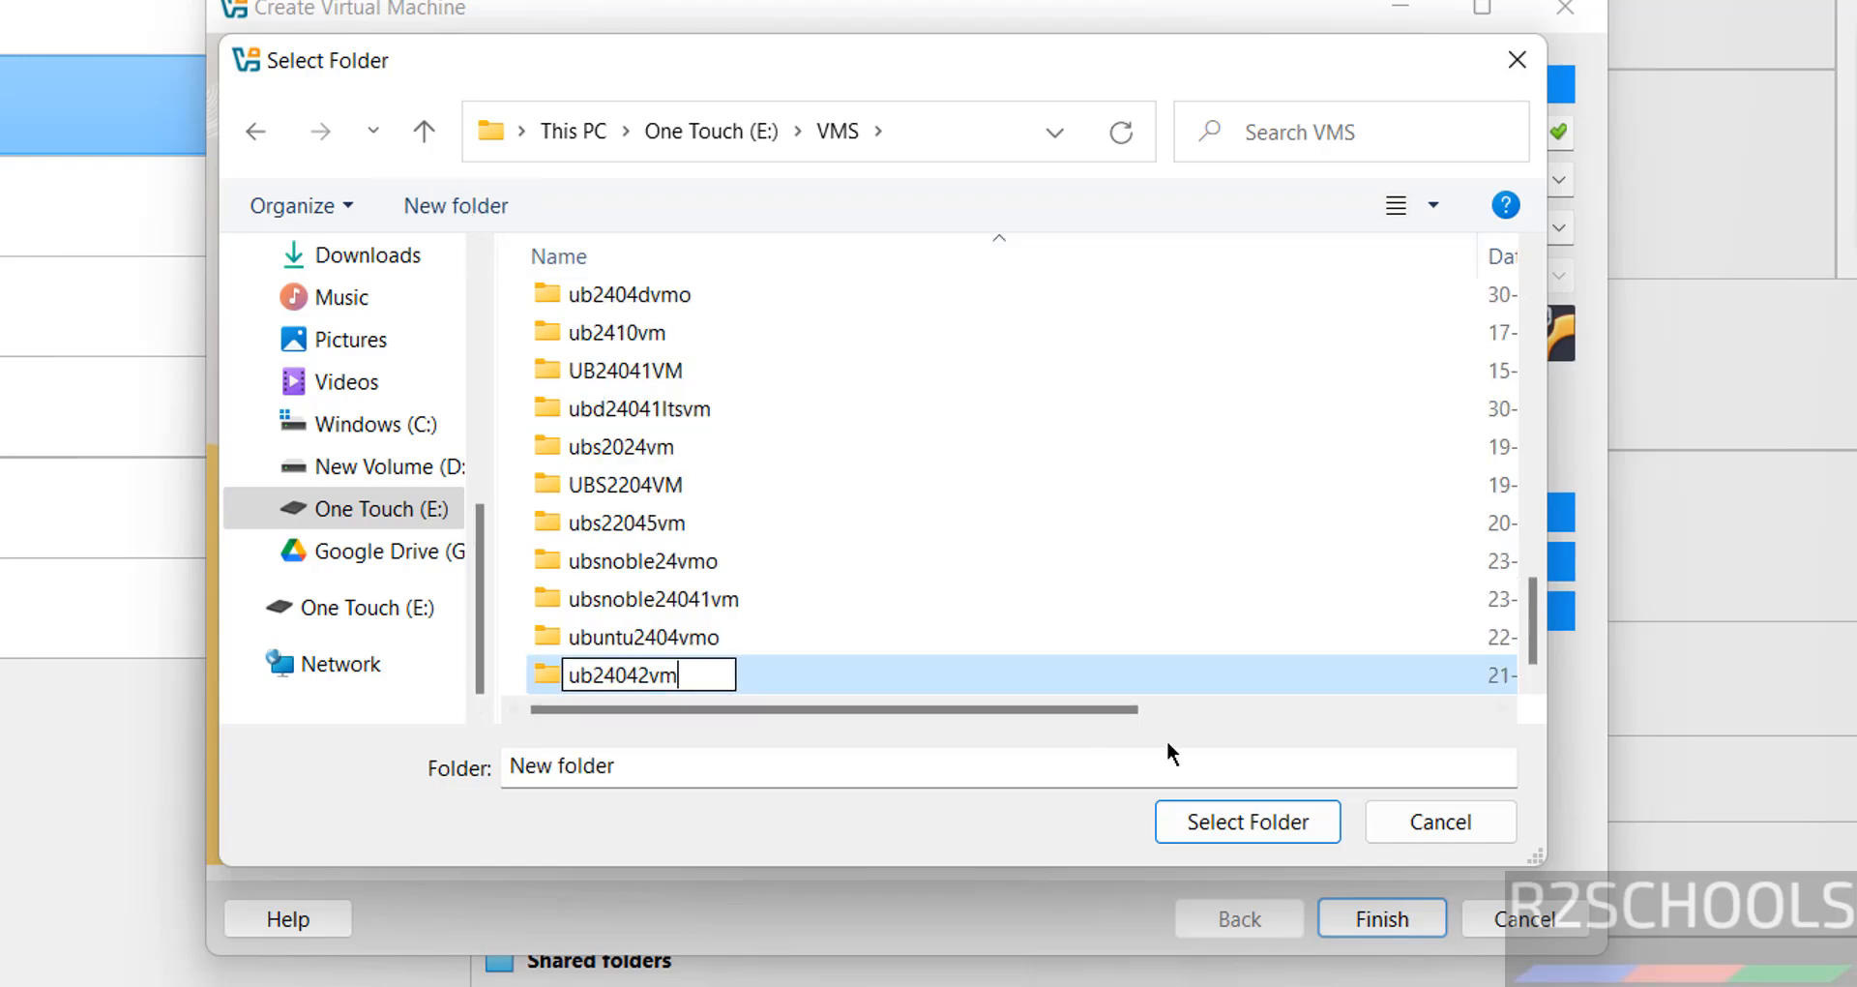
{"action": "left_click", "coordinate": [1286, 817]}
{"action": "left_click", "coordinate": [1285, 816]}
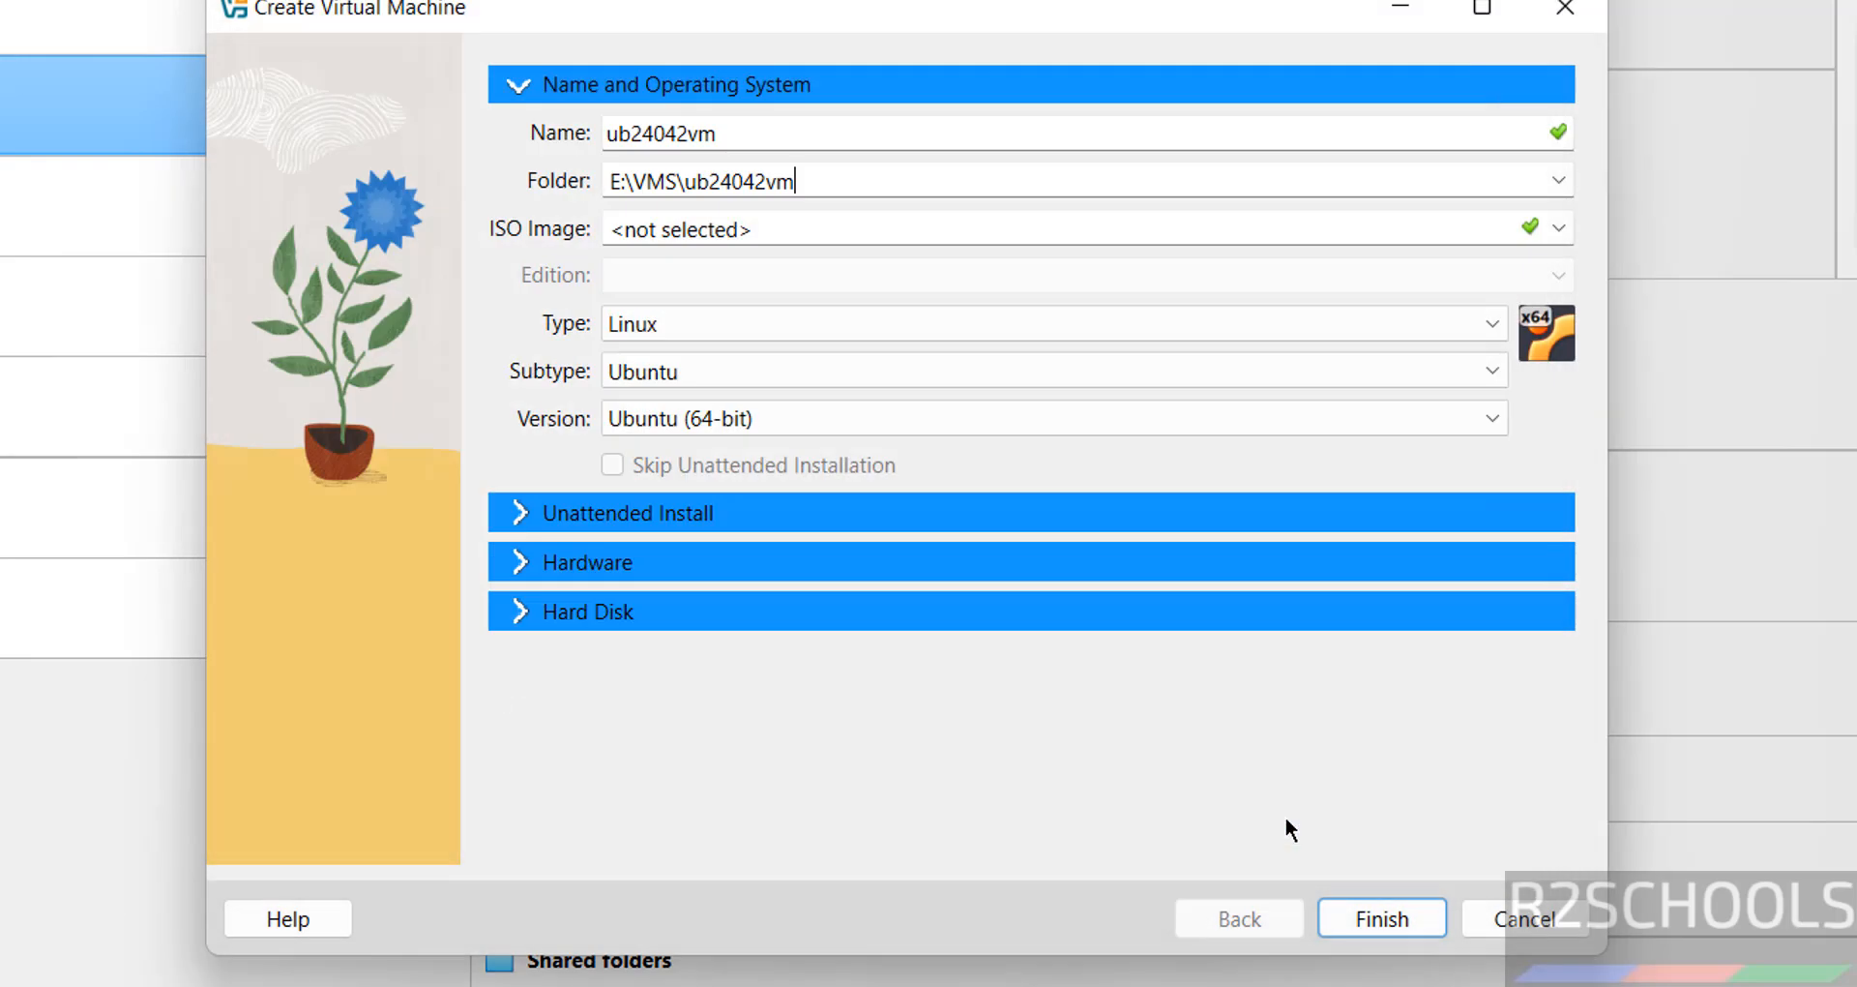
Attach ubuntu-24.04.2-desktop-amd64.iso from Downloads and turn on Skip Unattended Installation.
{"action": "left_click", "coordinate": [1558, 229]}
{"action": "left_click", "coordinate": [929, 277]}
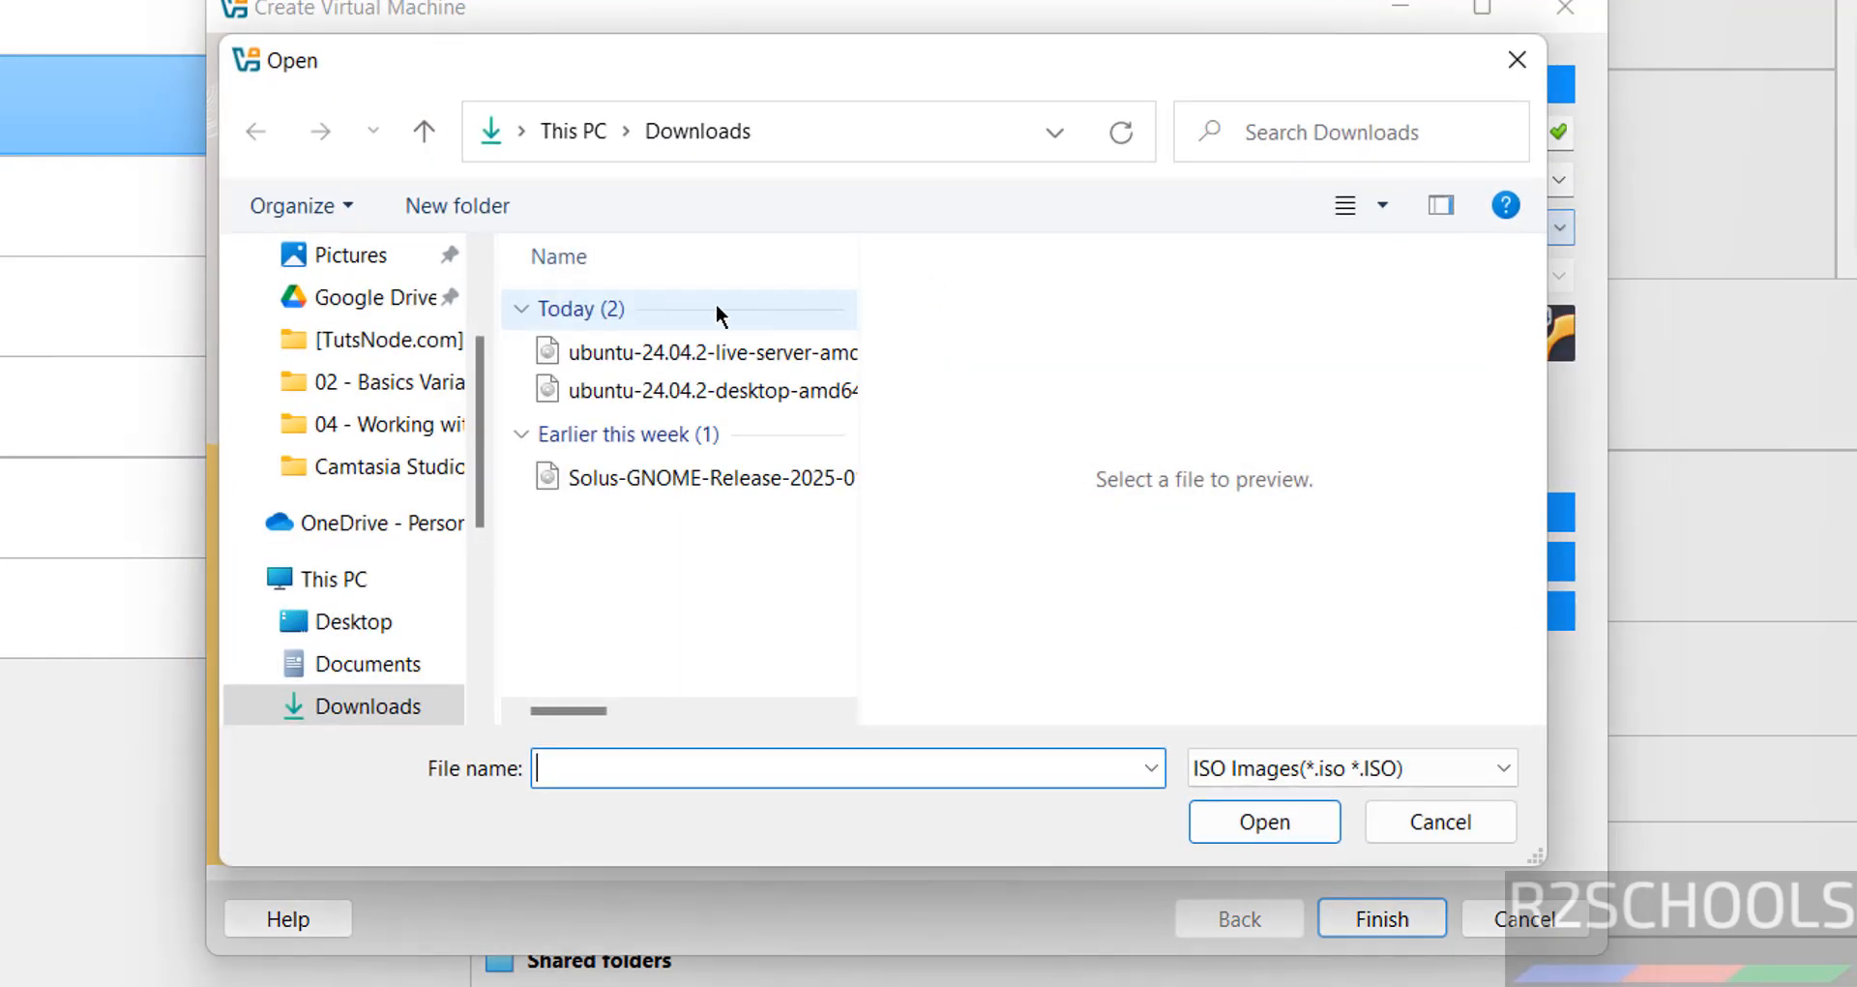
{"action": "left_click", "coordinate": [572, 387]}
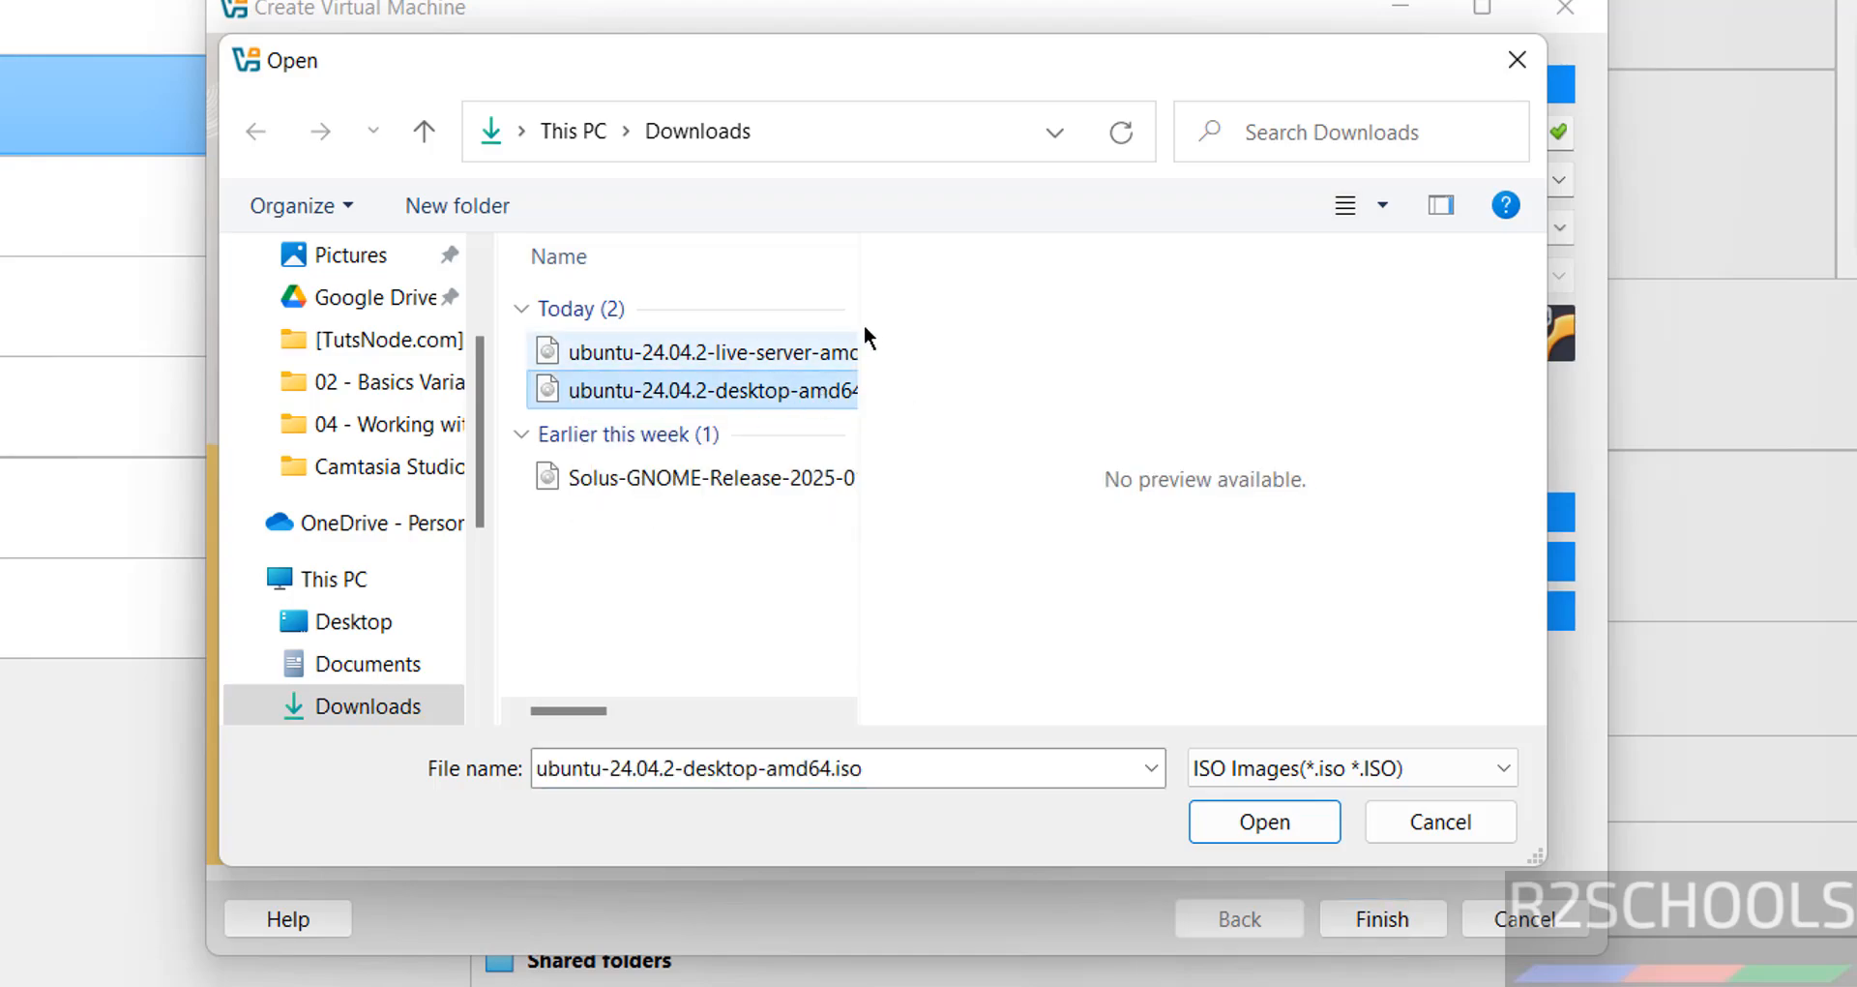
{"action": "double_click", "coordinate": [855, 272]}
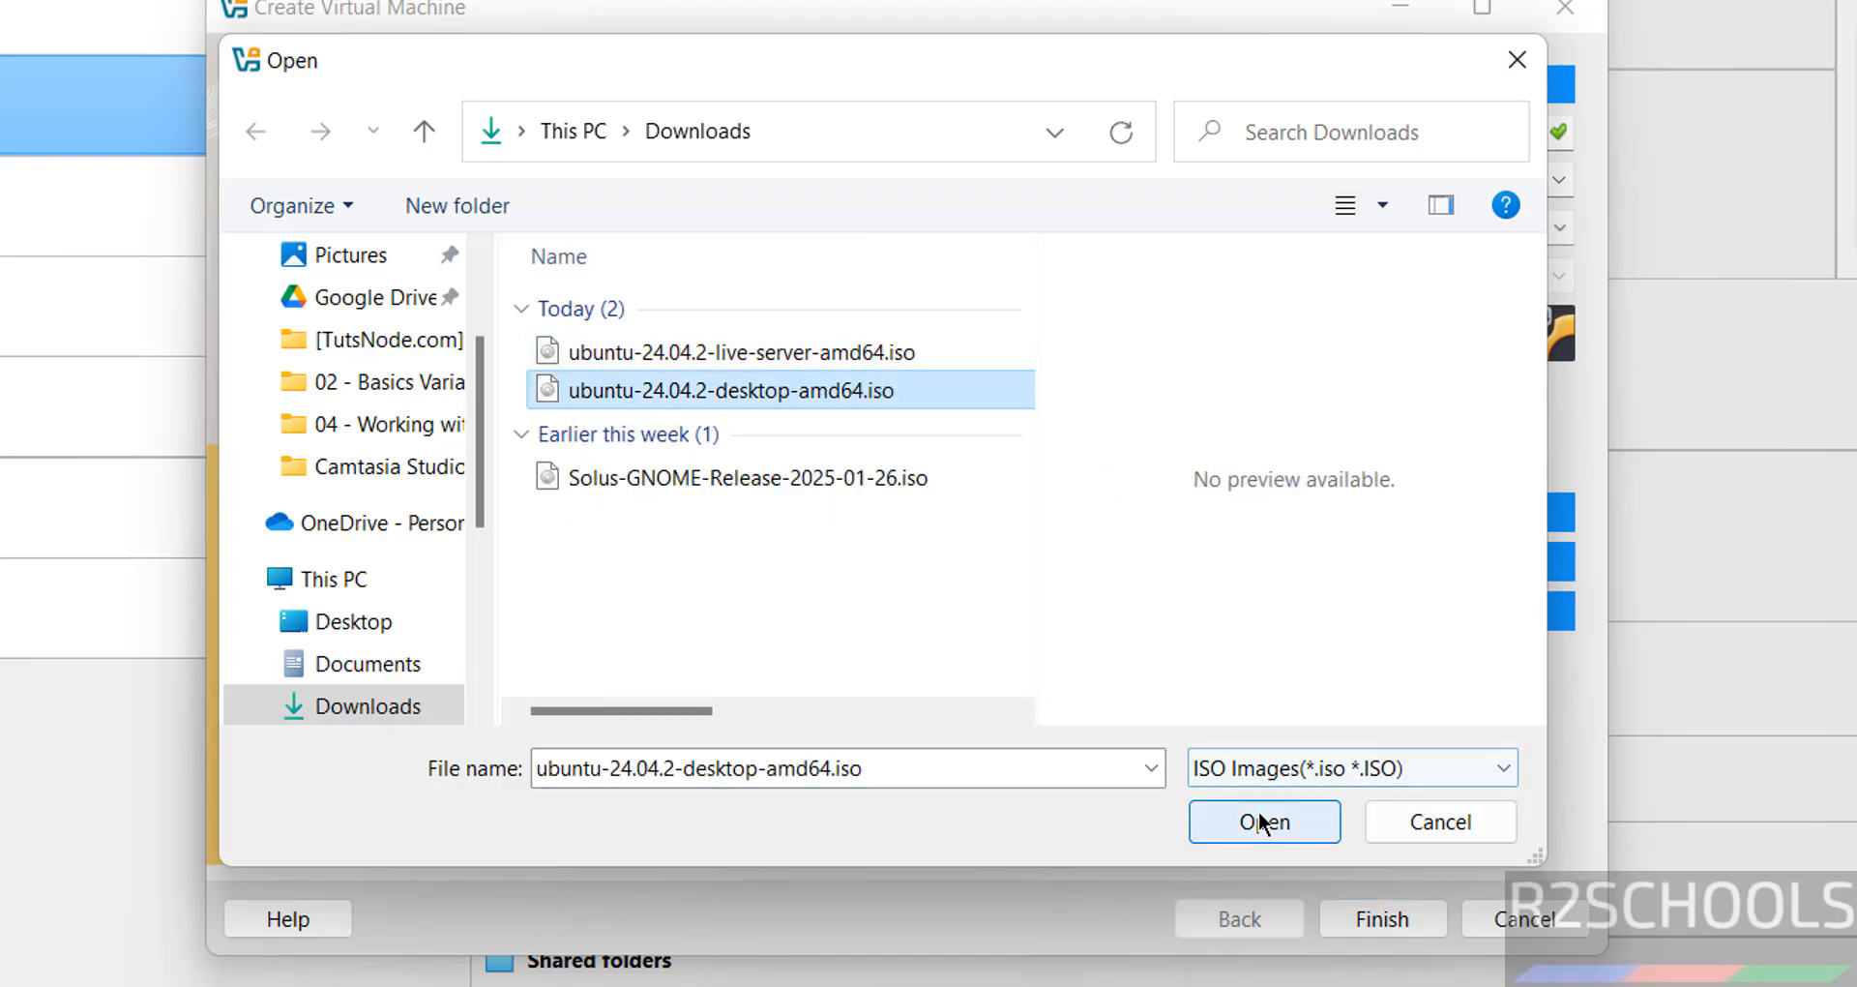
{"action": "left_click", "coordinate": [1262, 820]}
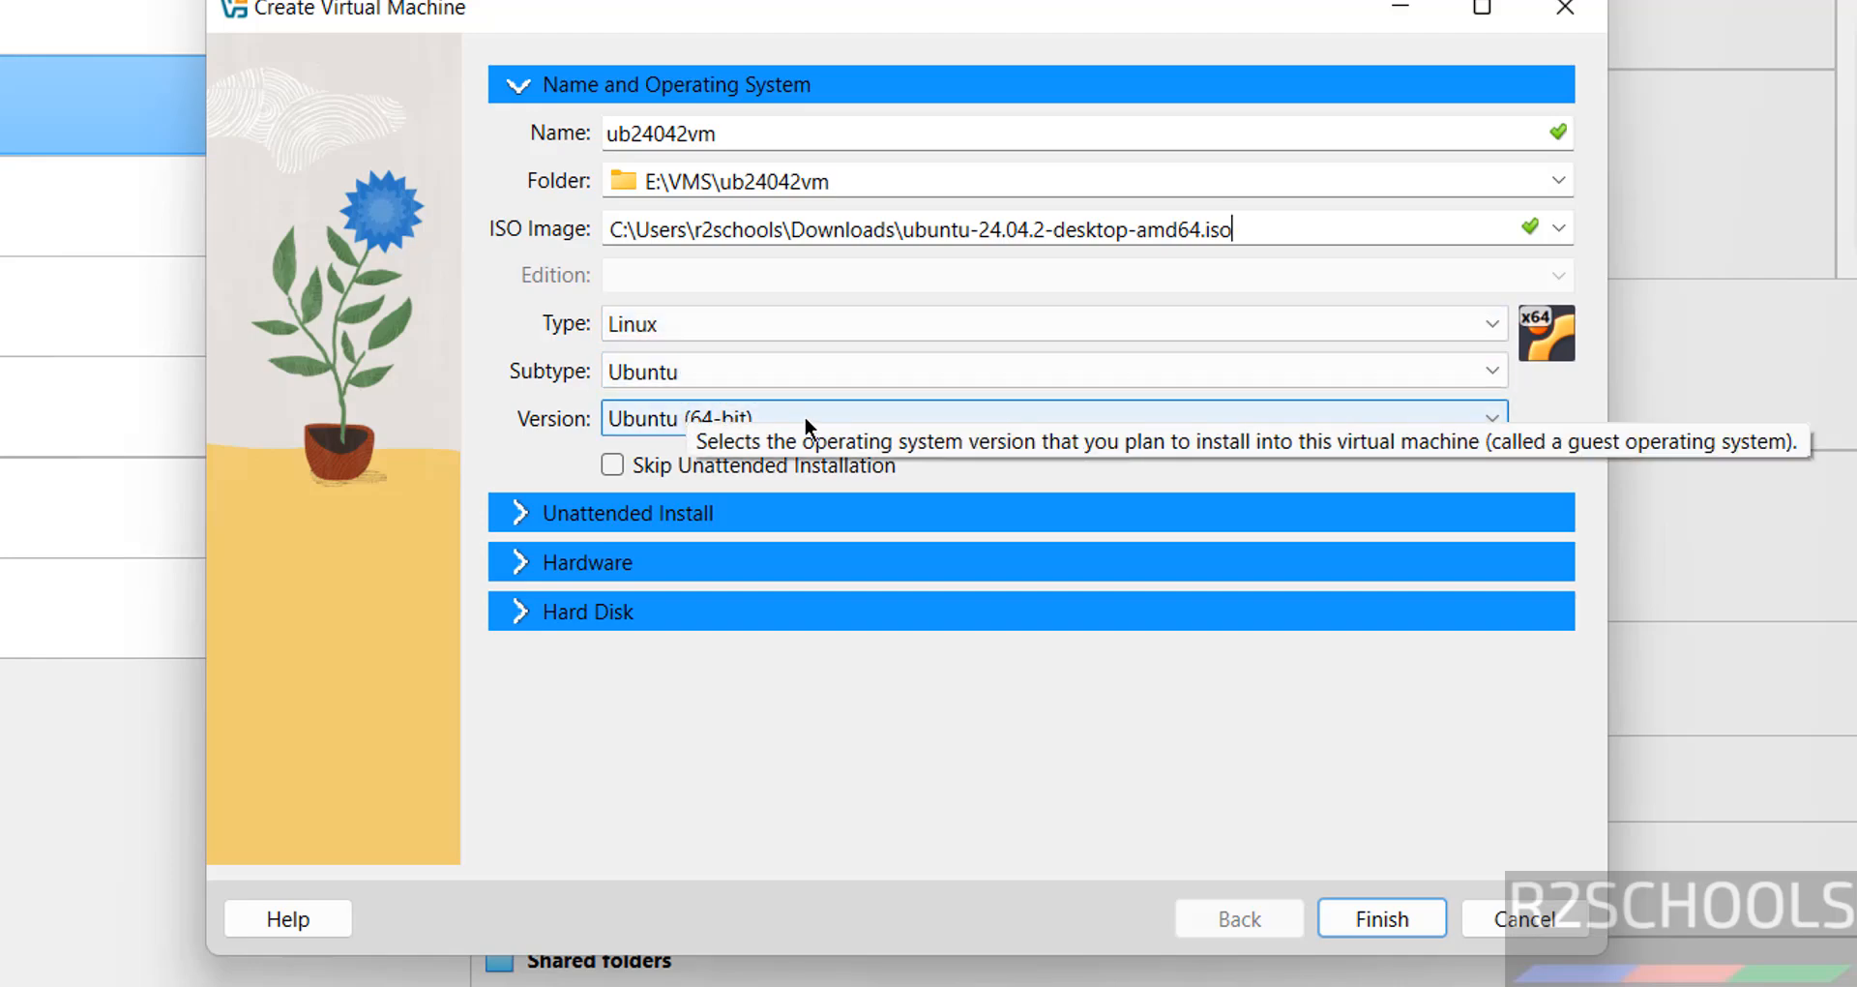
{"action": "left_click", "coordinate": [611, 465]}
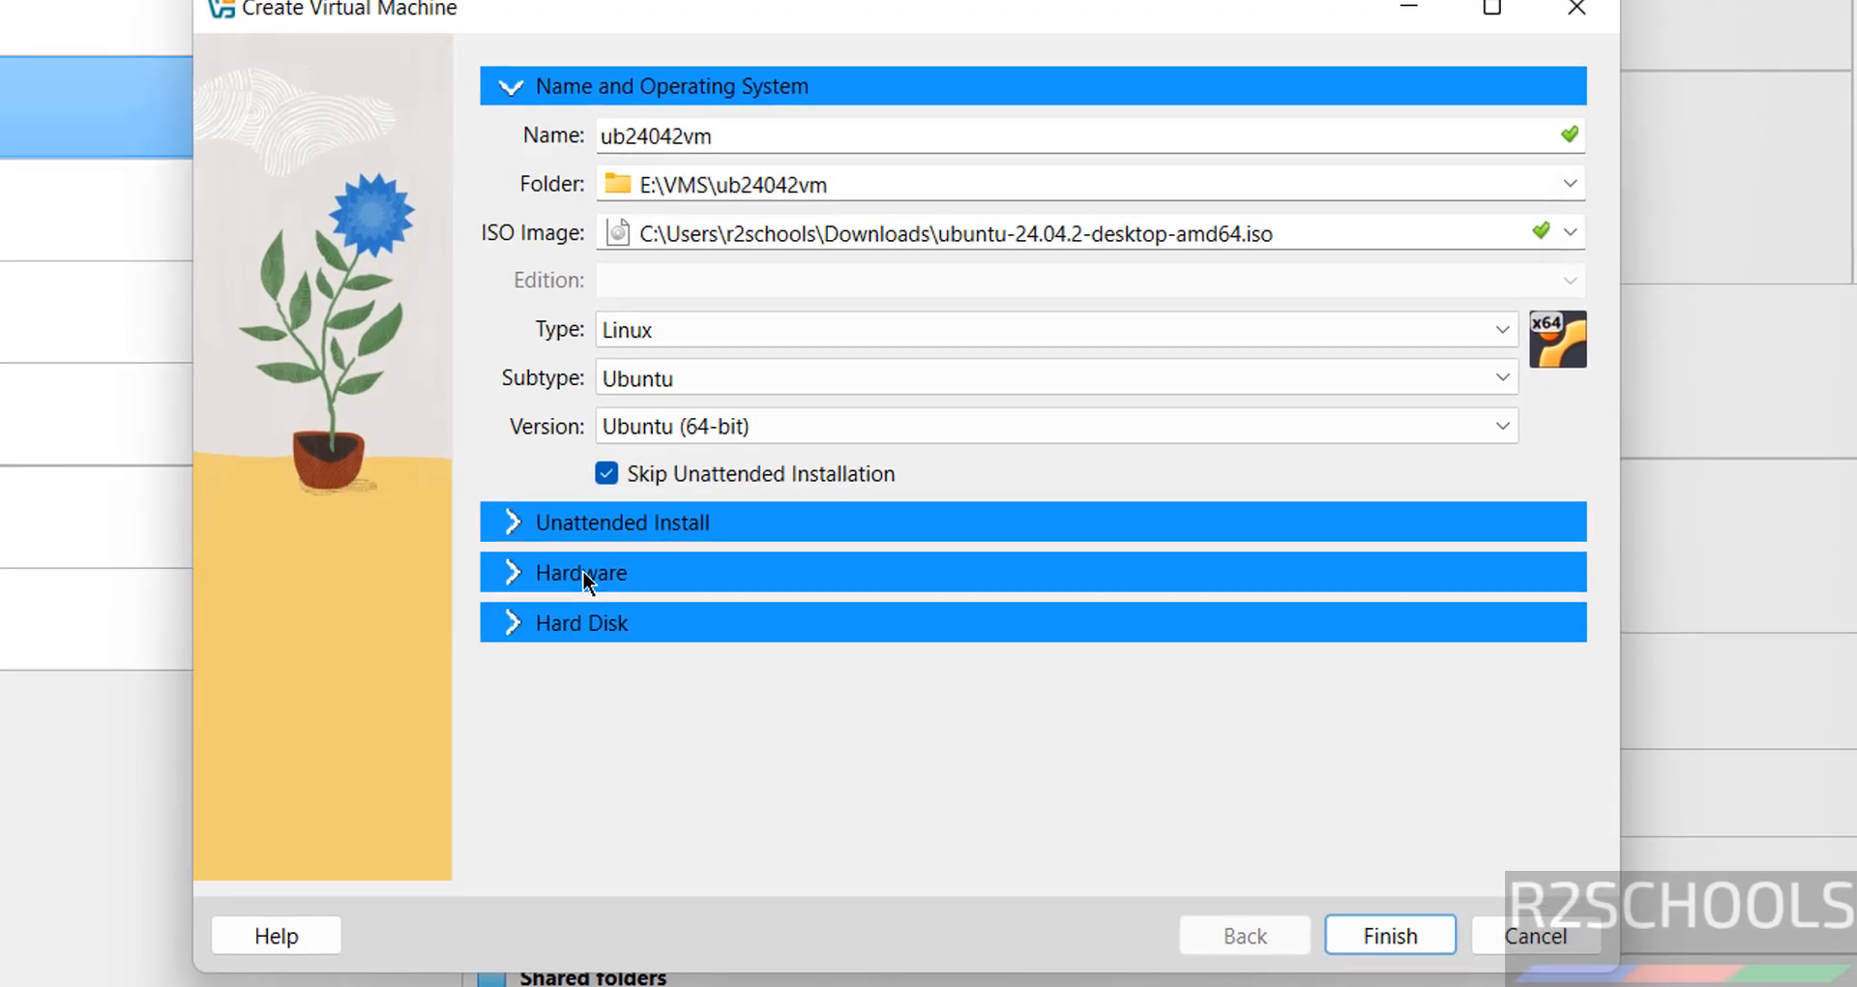
Give the VM 4096 MB base memory and 2 processors.
{"action": "left_click", "coordinate": [583, 571]}
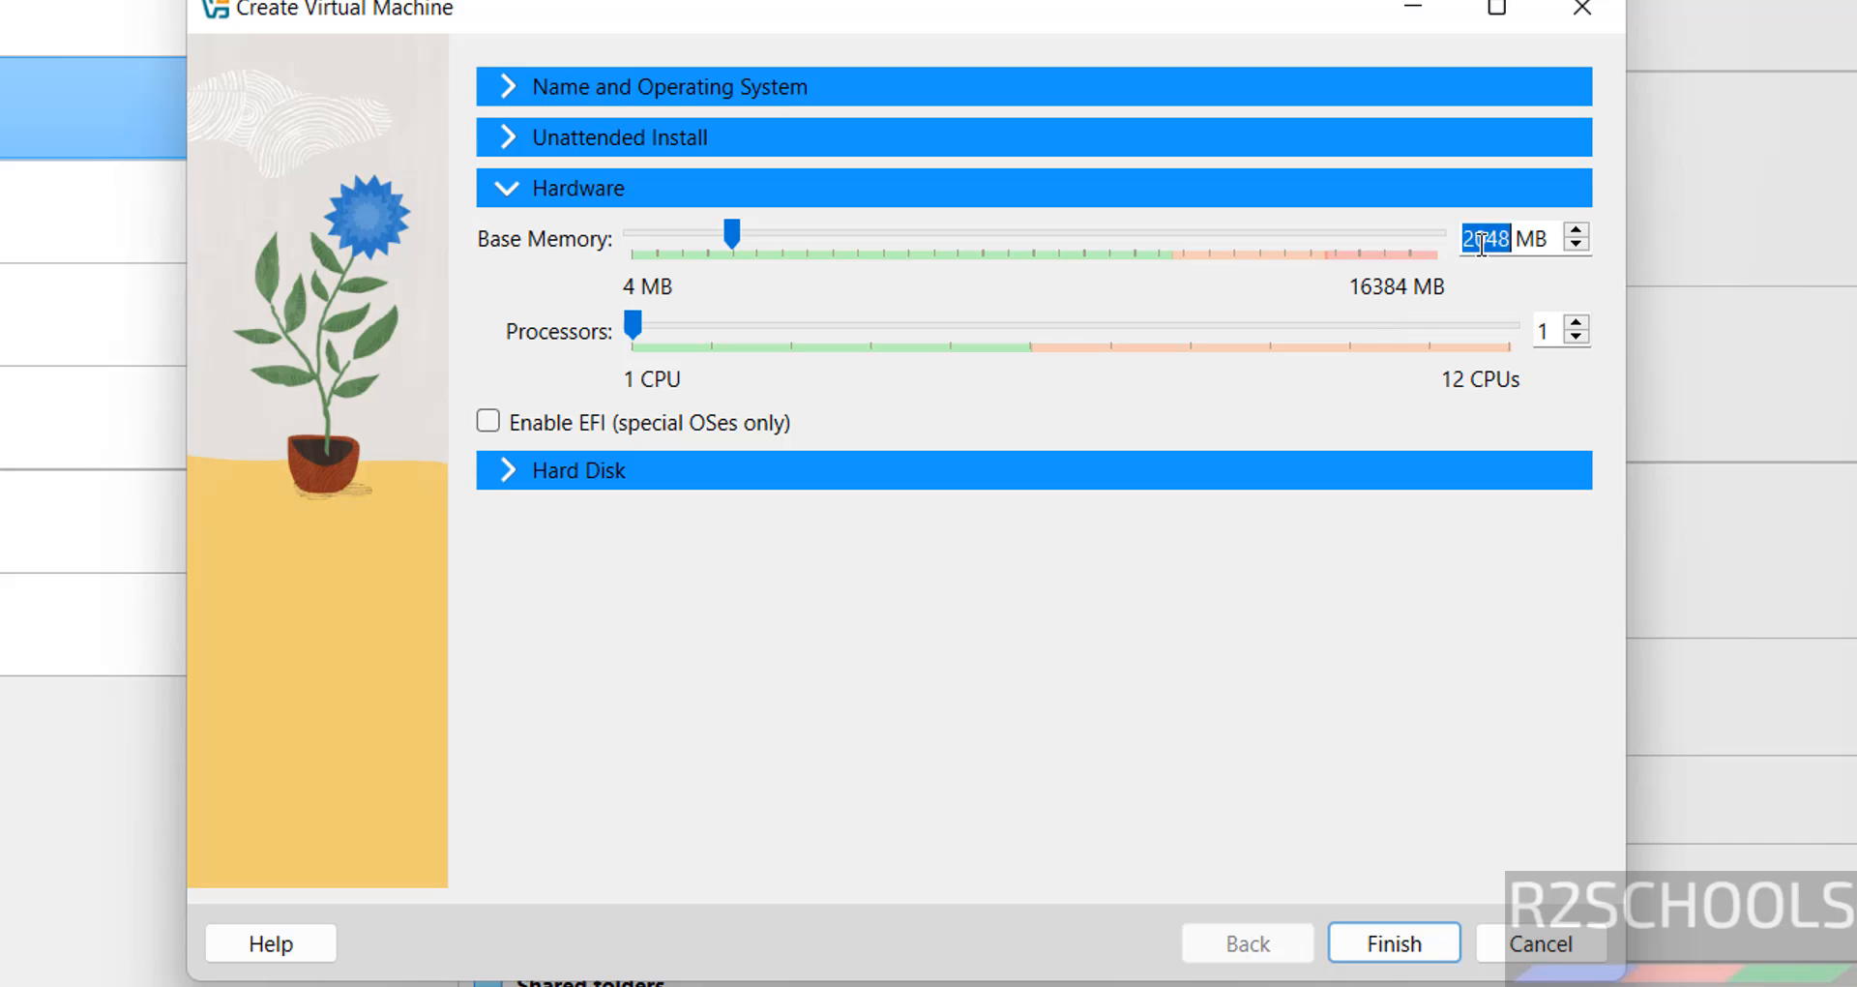
{"action": "type", "text": "4096"}
{"action": "double_click", "coordinate": [1543, 331]}
{"action": "type", "text": "2"}
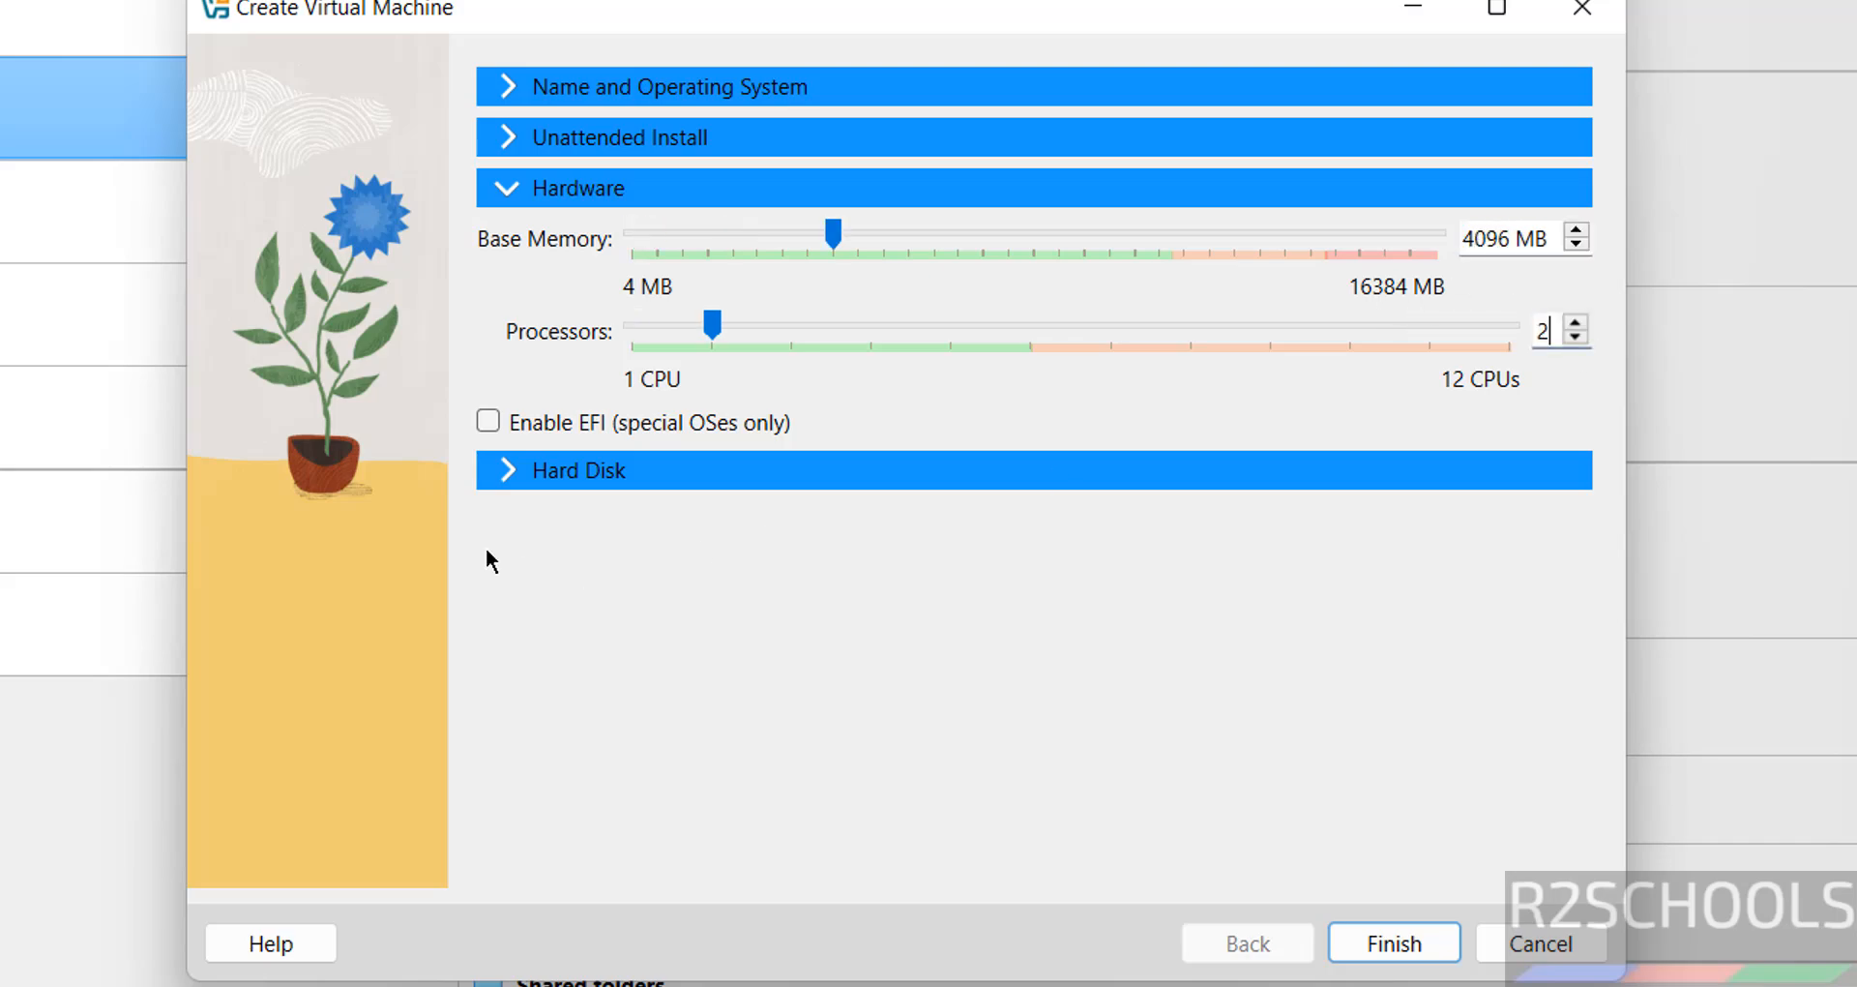
Set the virtual hard disk size to 50 GB and finish creating the VM.
{"action": "left_click", "coordinate": [535, 473]}
{"action": "double_click", "coordinate": [1492, 434]}
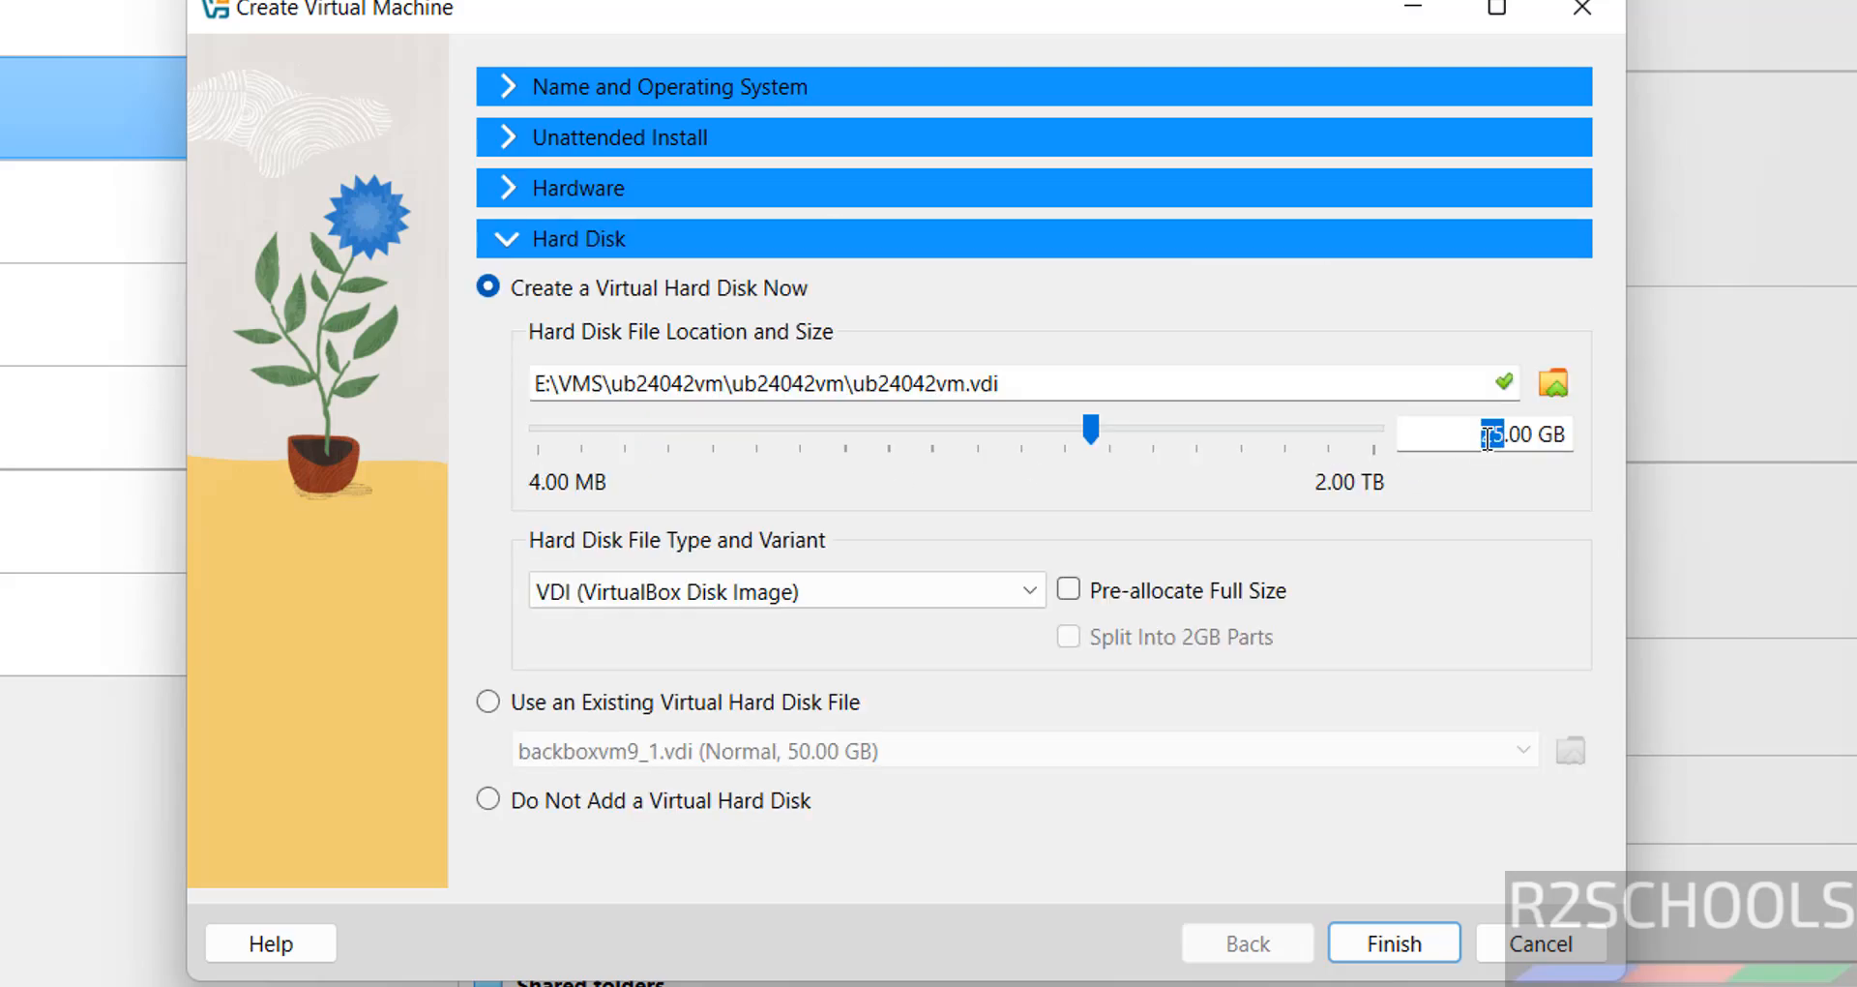
{"action": "type", "text": "50"}
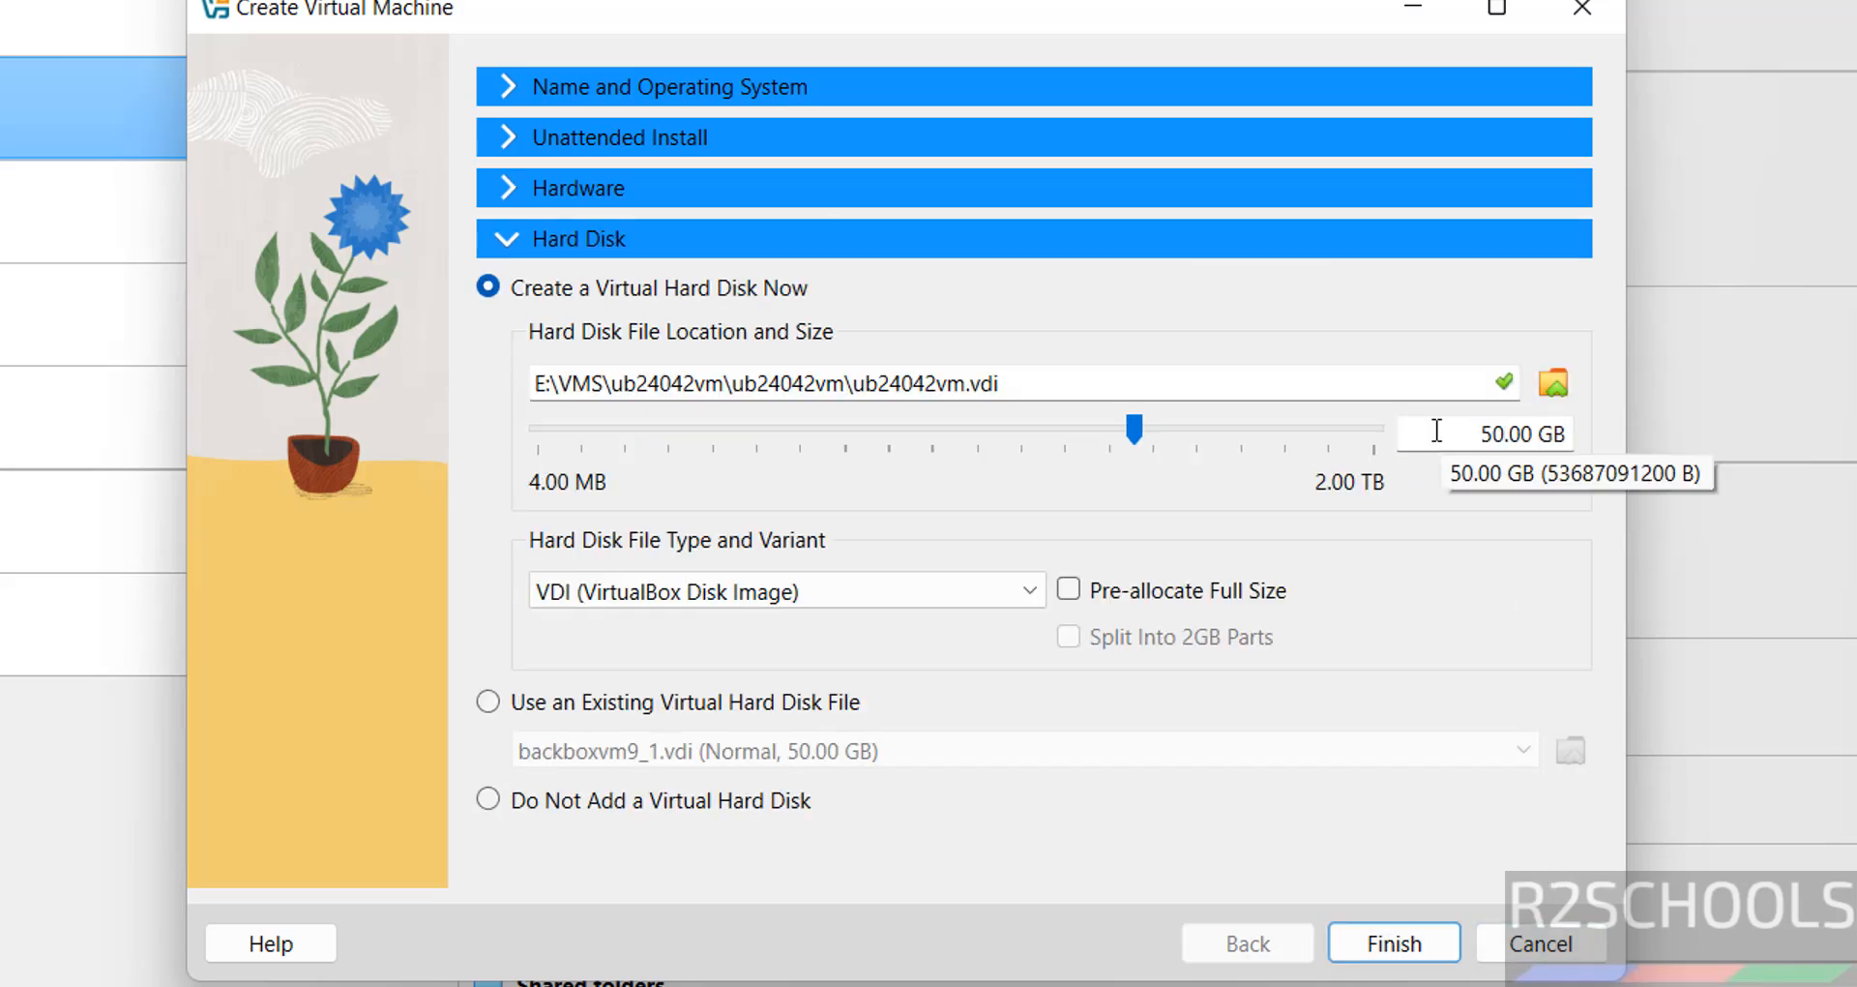
{"action": "left_click", "coordinate": [1393, 940]}
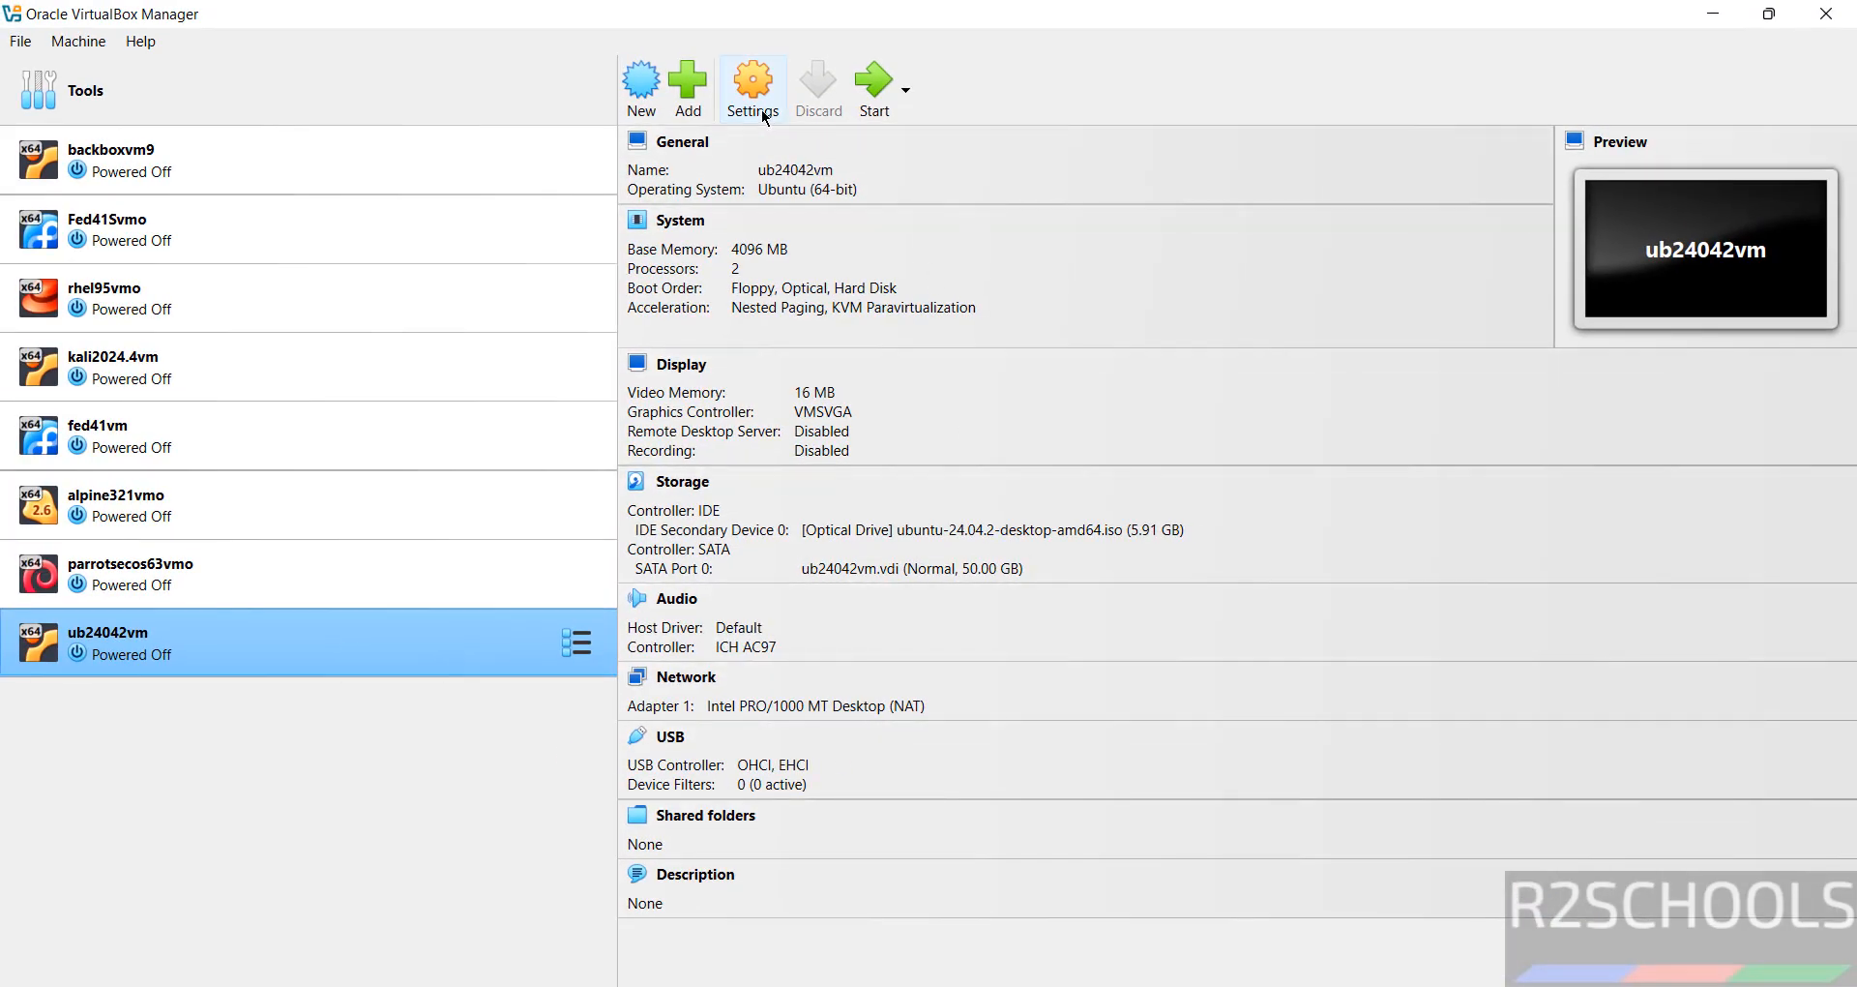
Power on the ub24042vm machine from the VirtualBox Manager toolbar.
{"action": "right_click", "coordinate": [205, 663]}
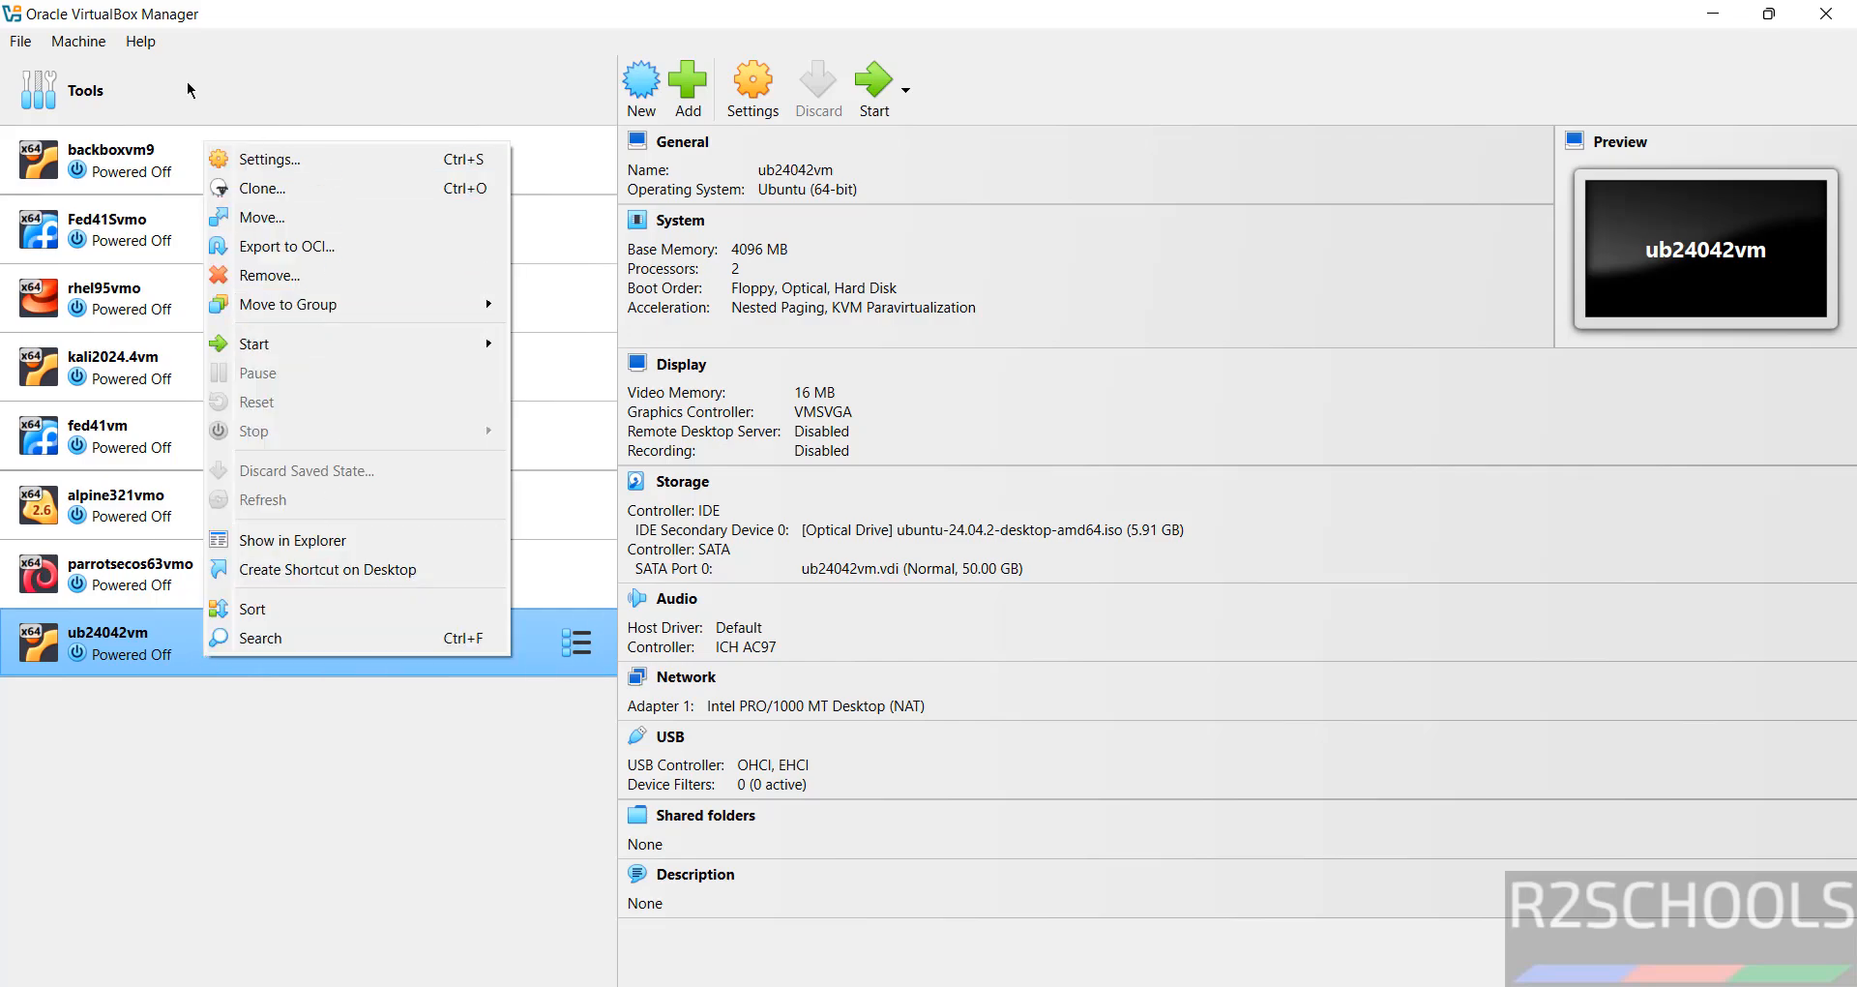
{"action": "left_click", "coordinate": [87, 41]}
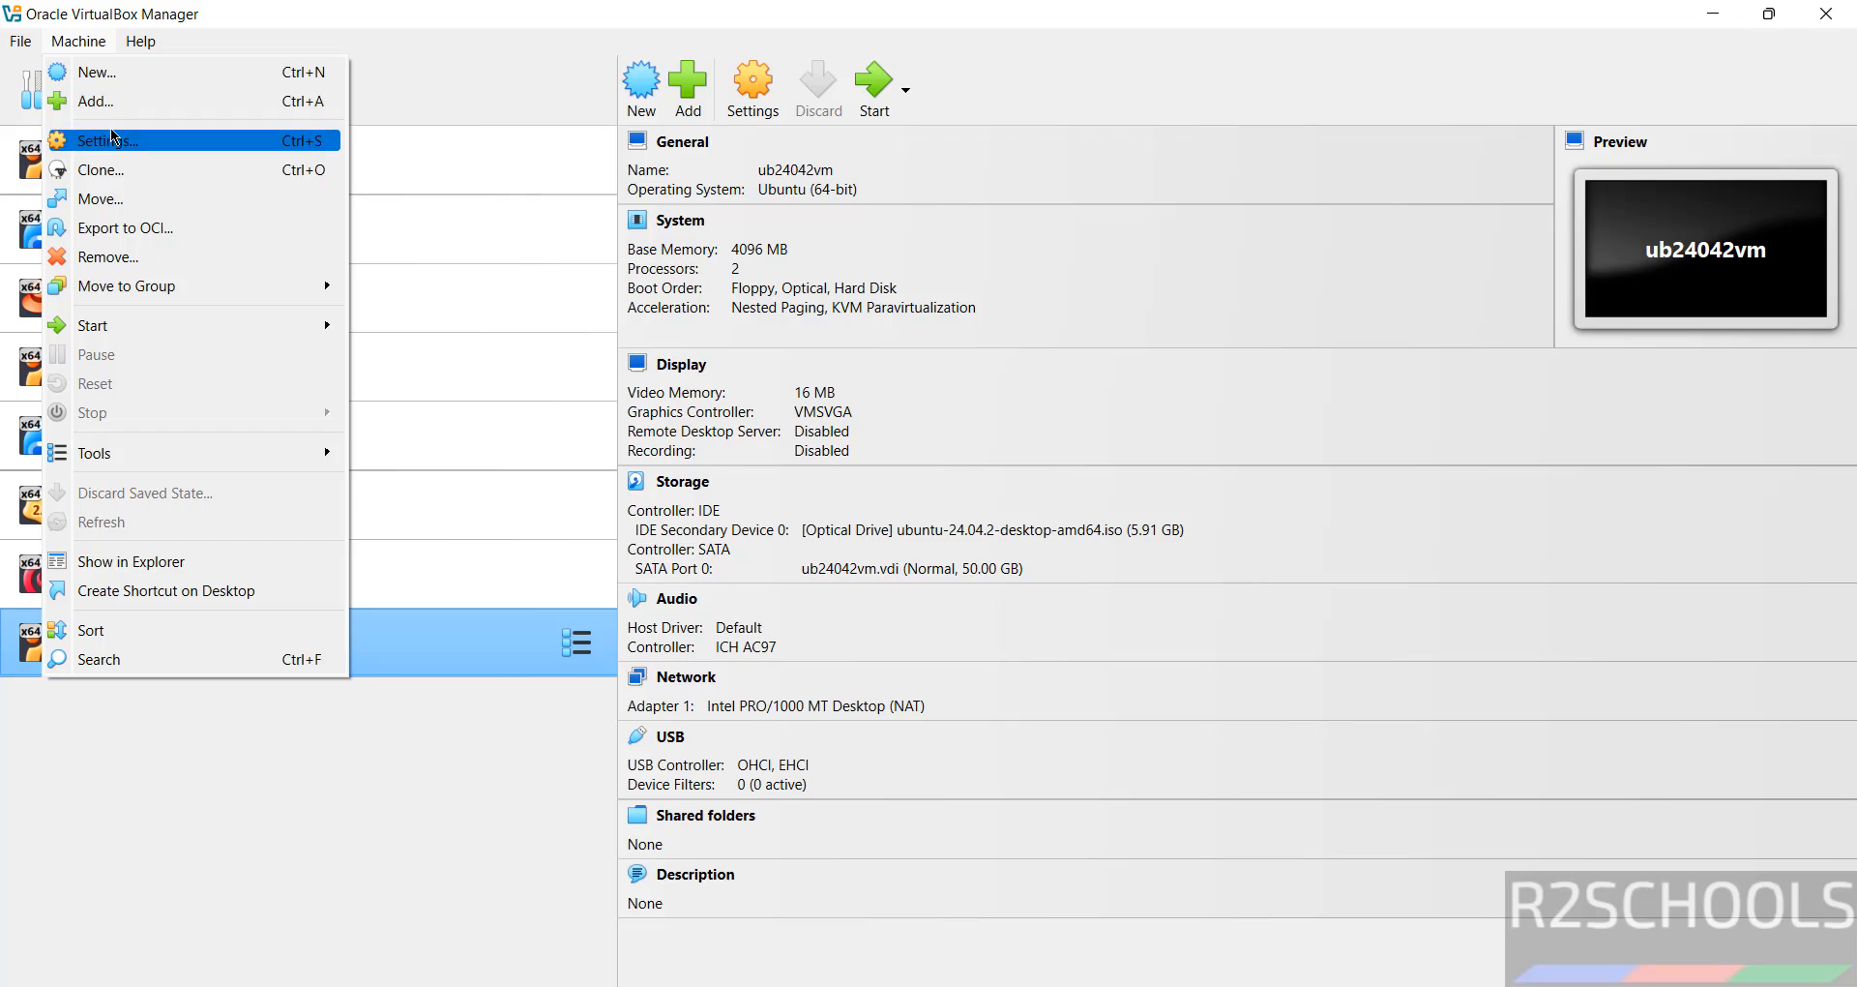
{"action": "left_click", "coordinate": [1210, 29]}
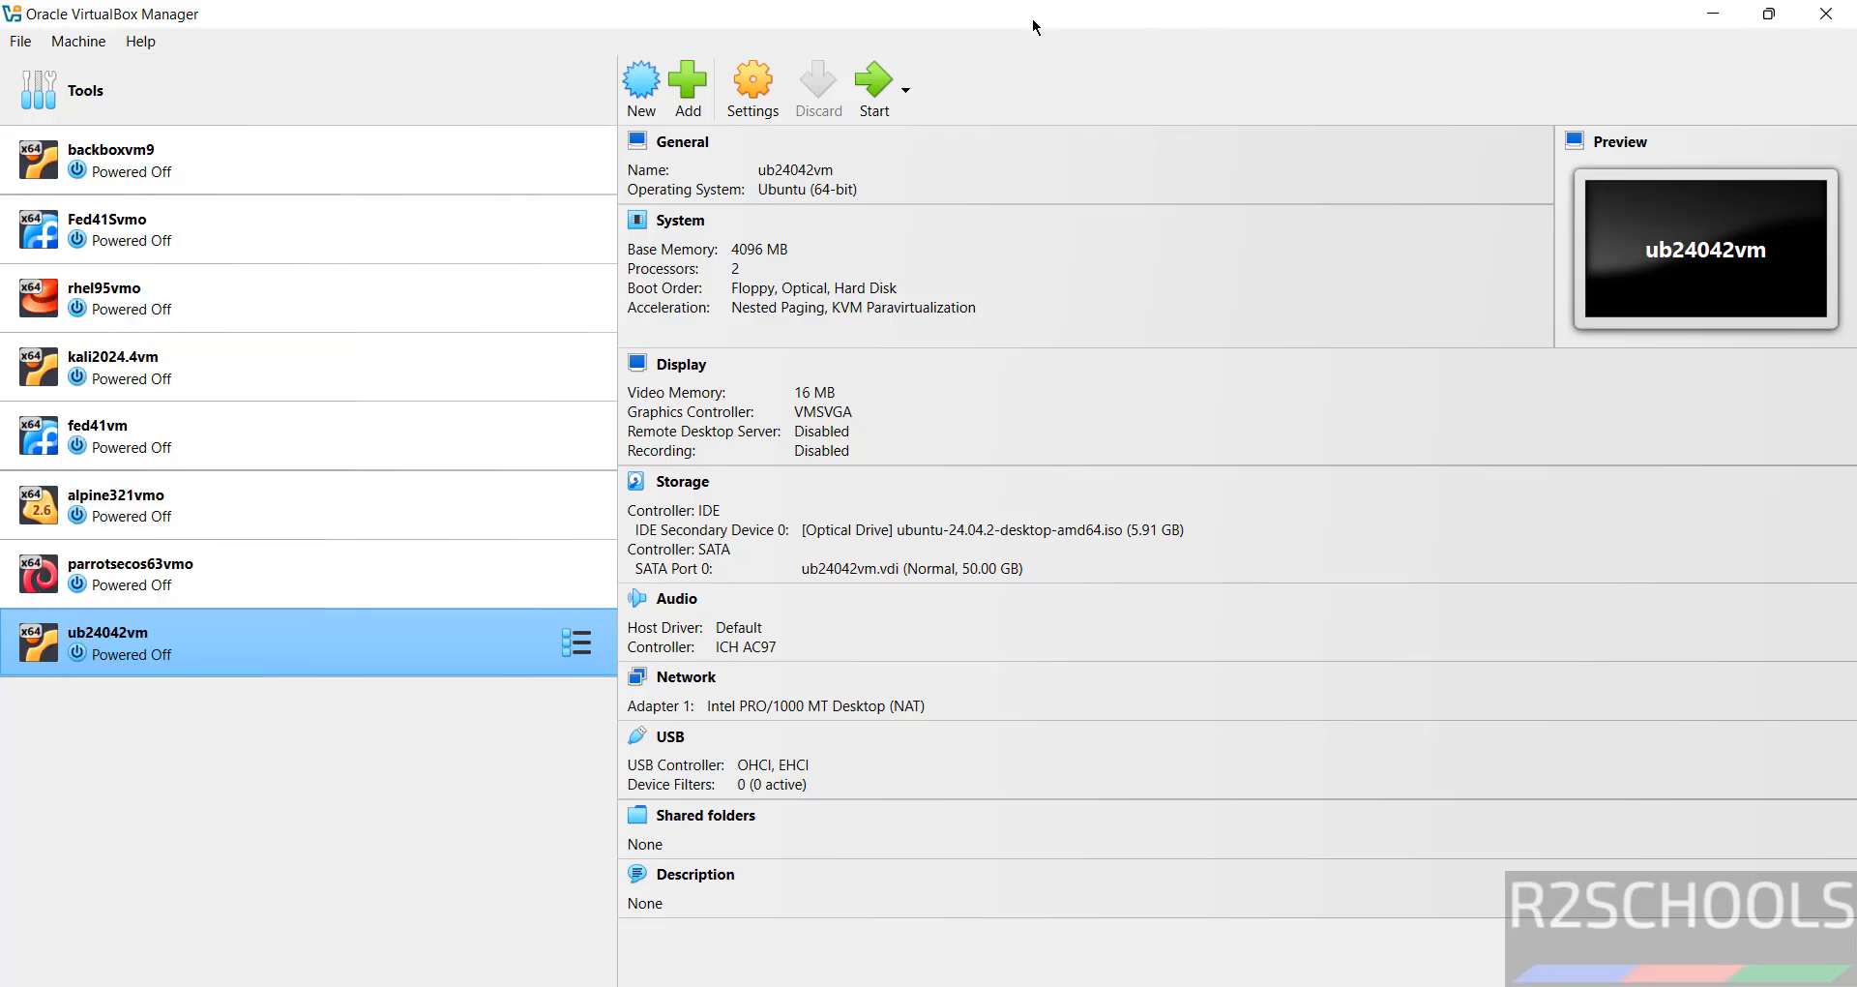
{"action": "left_click", "coordinate": [874, 77]}
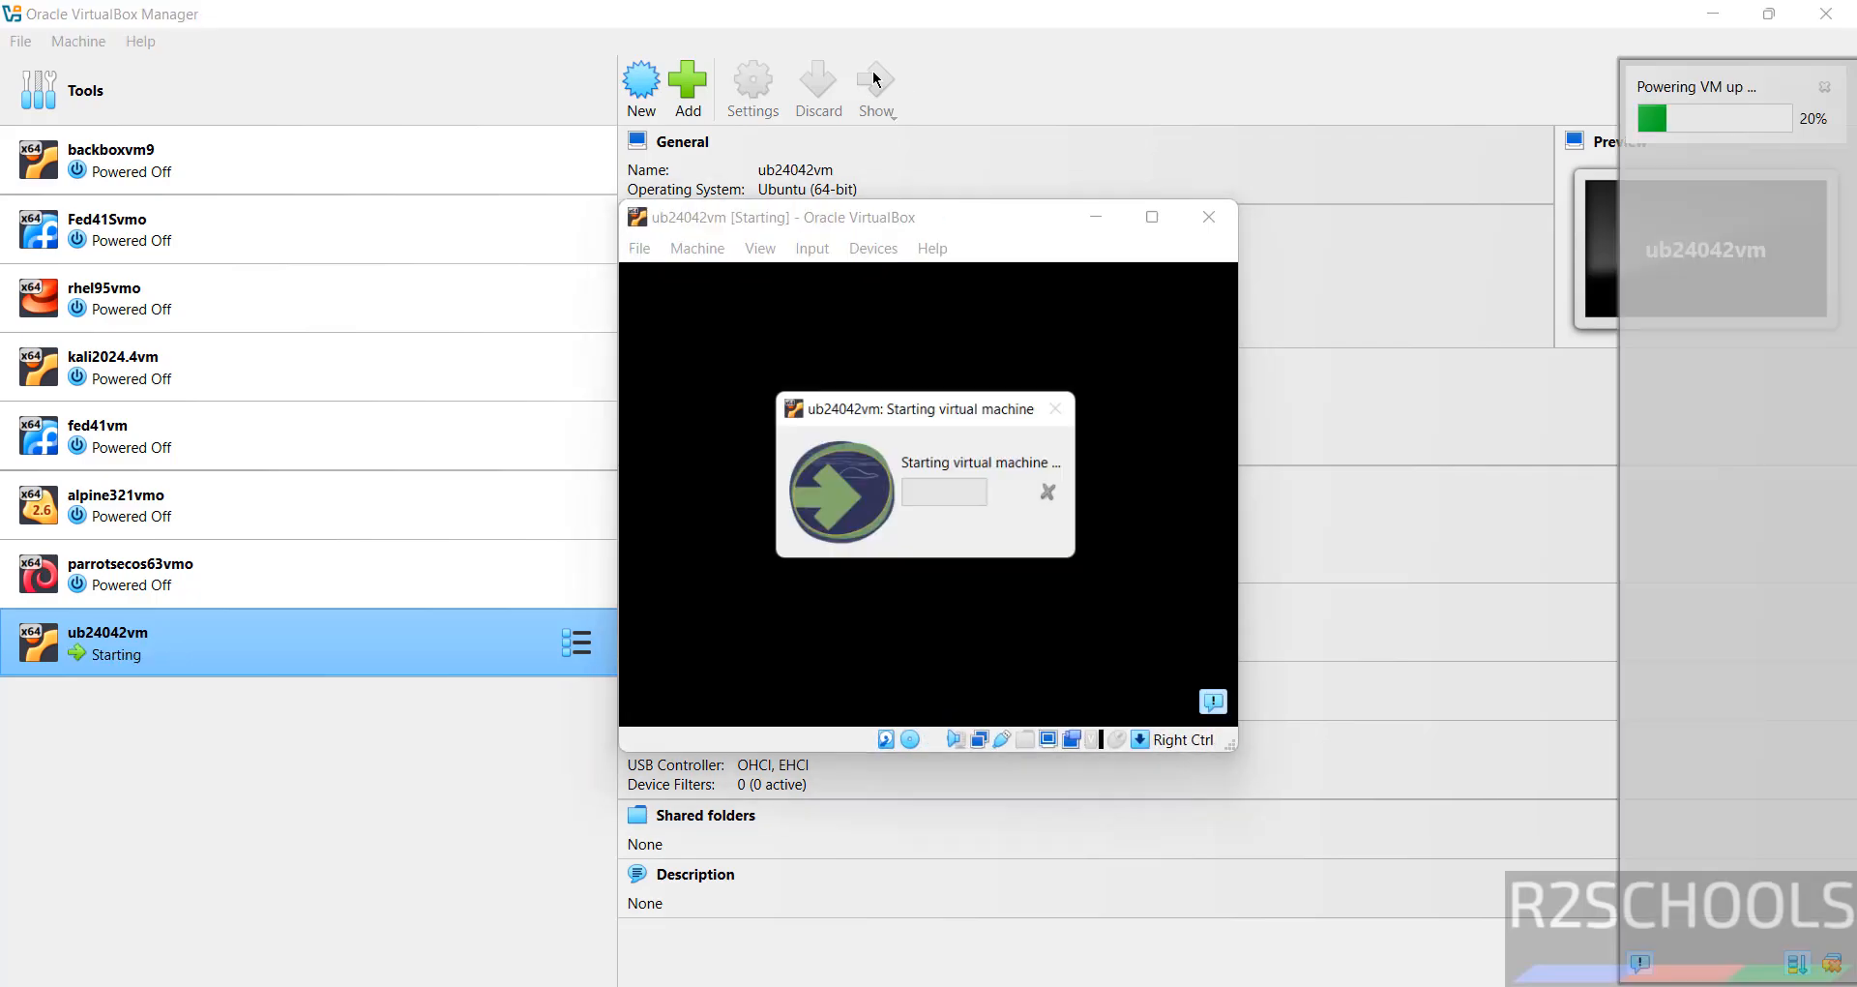
Maximize the VM window and boot the 'Try or Install Ubuntu' GRUB entry.
{"action": "left_click", "coordinate": [1152, 218]}
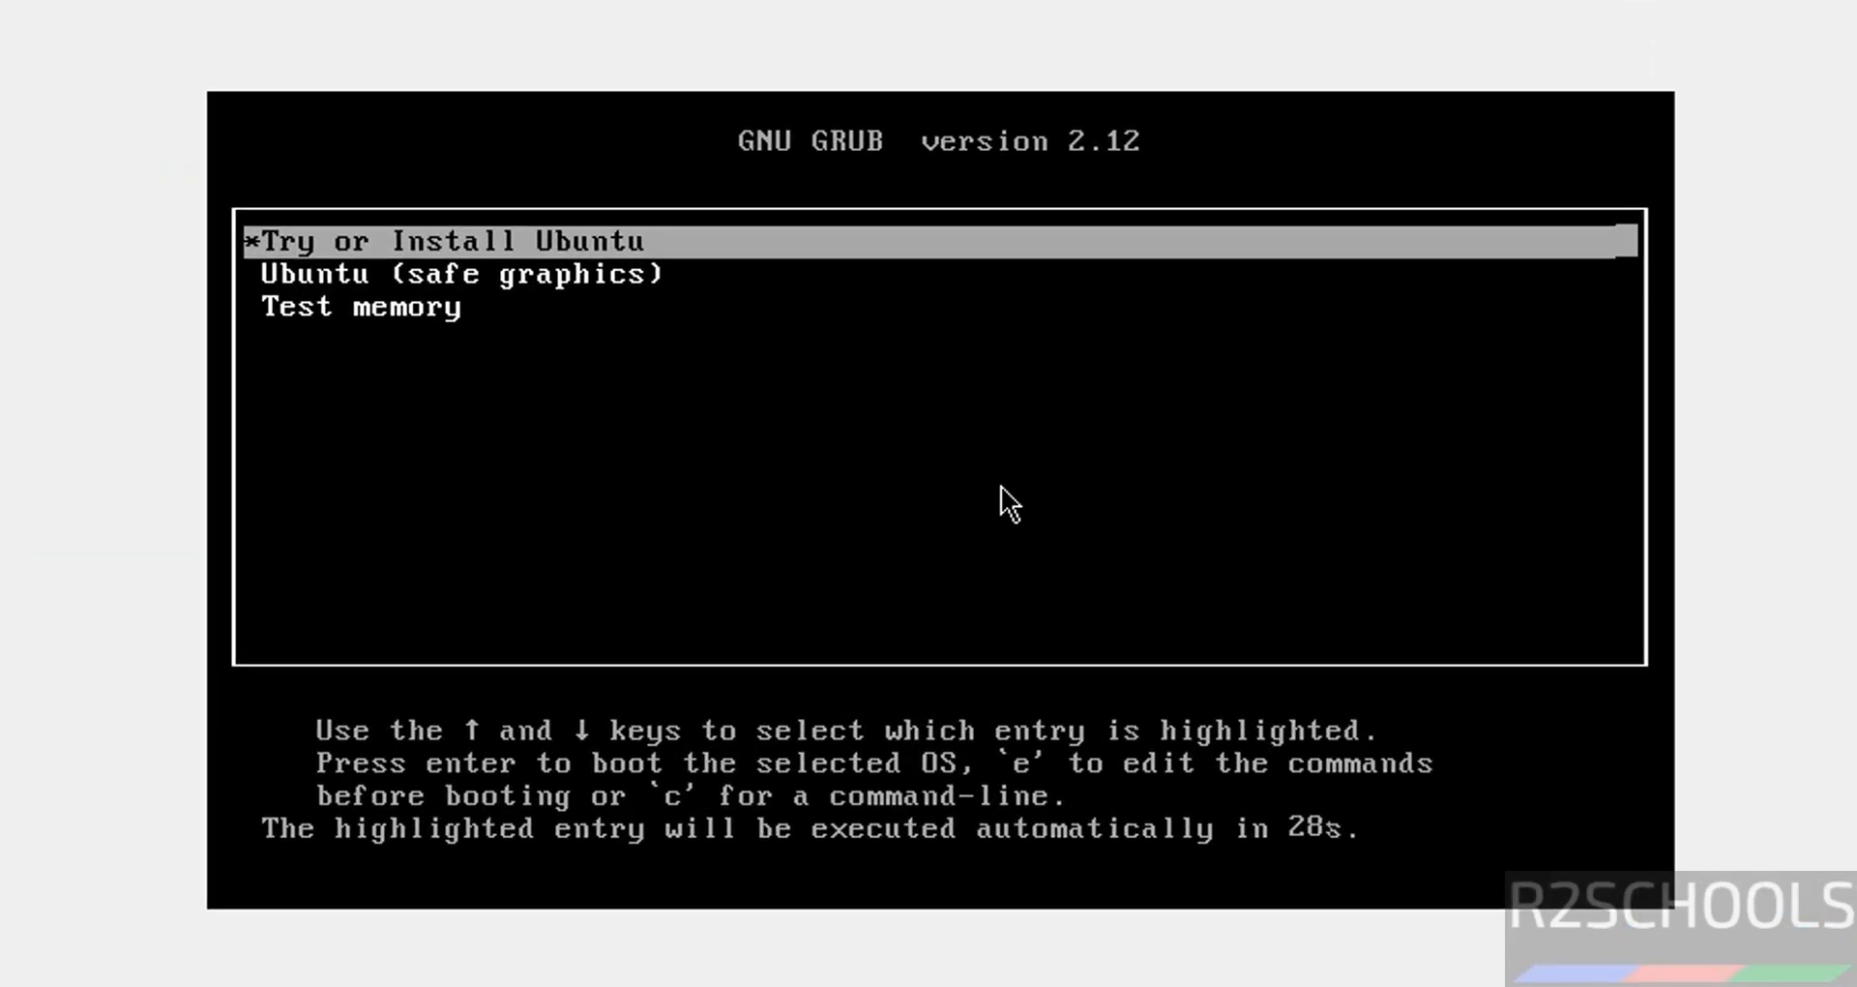
{"action": "key", "text": "Down"}
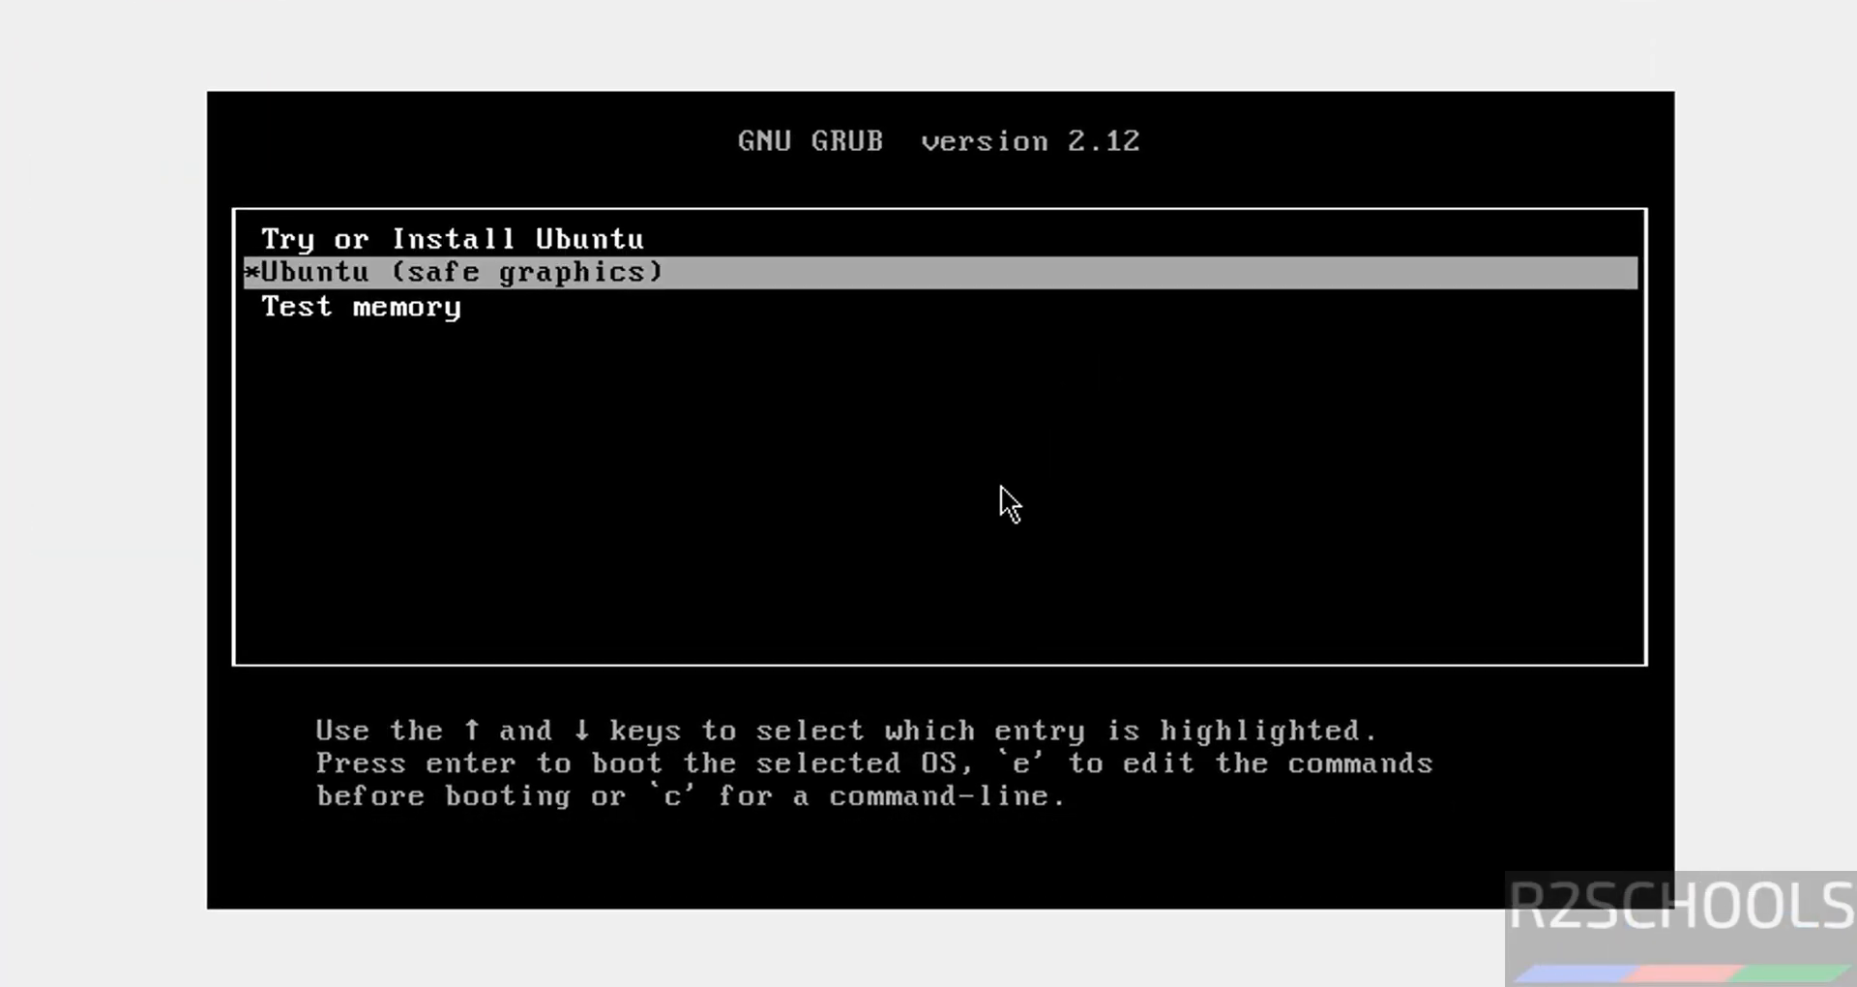
{"action": "key", "text": "Up"}
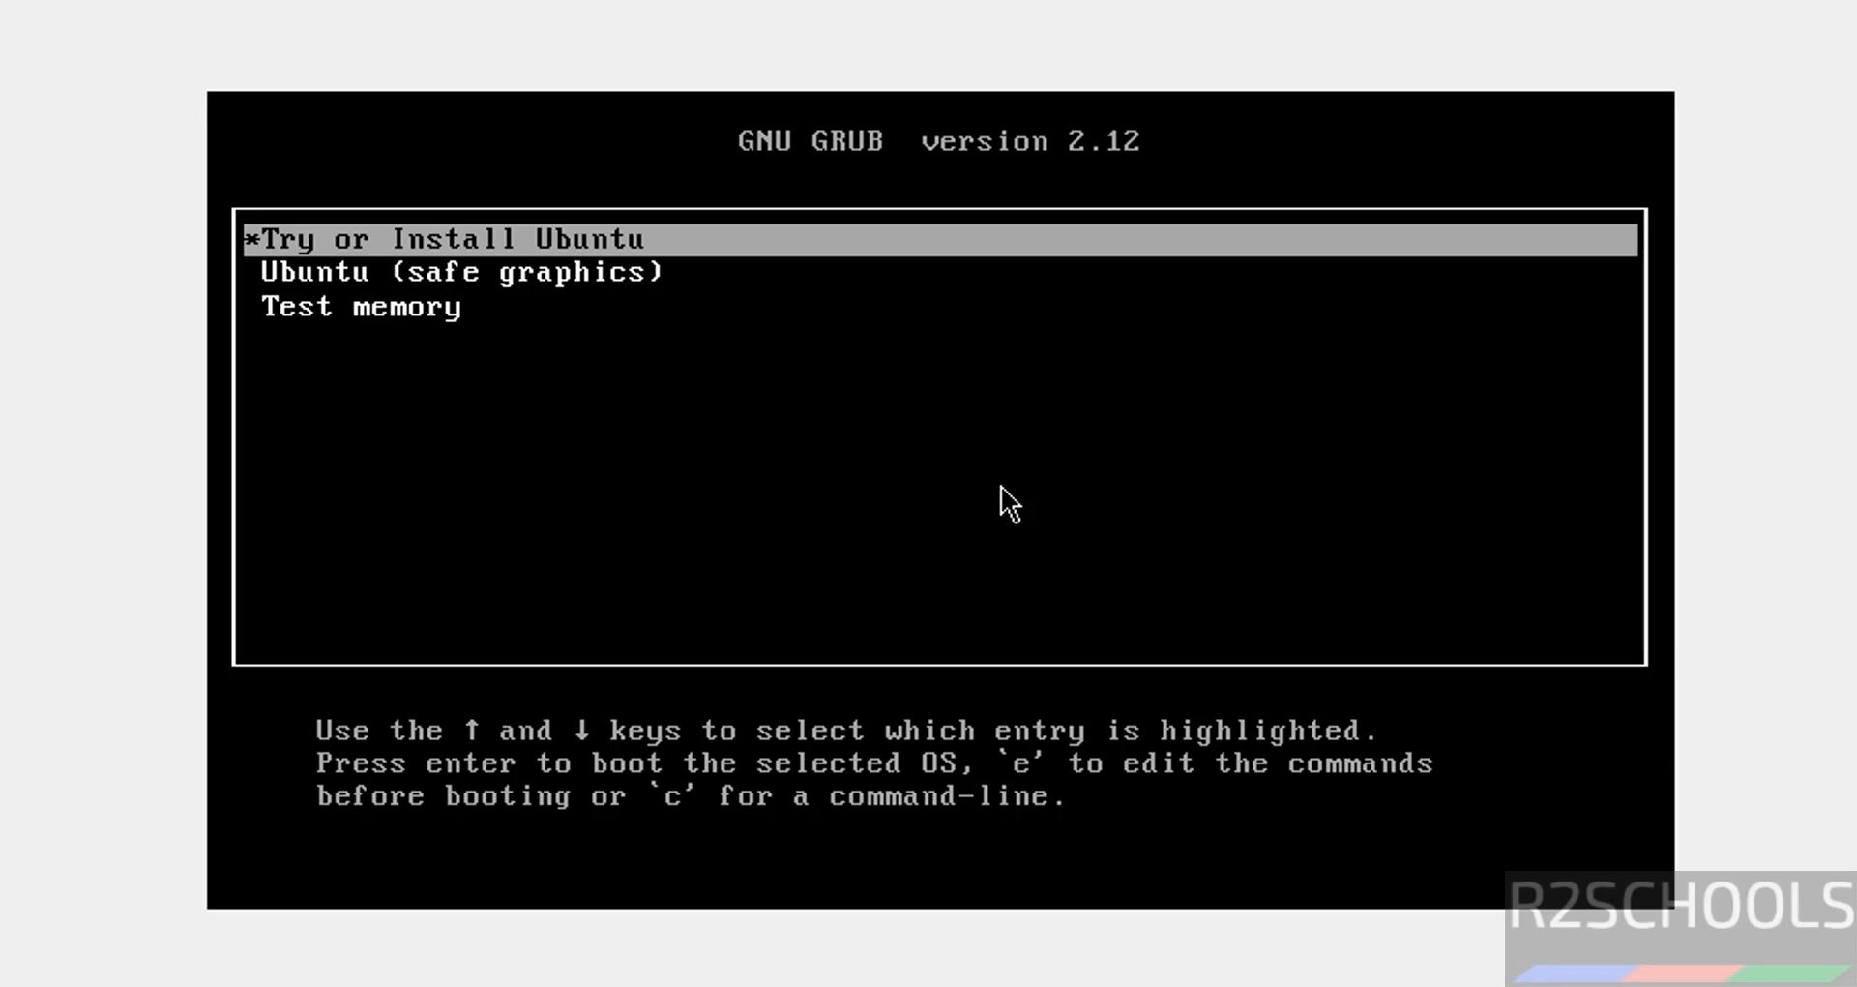
{"action": "key", "text": "Return"}
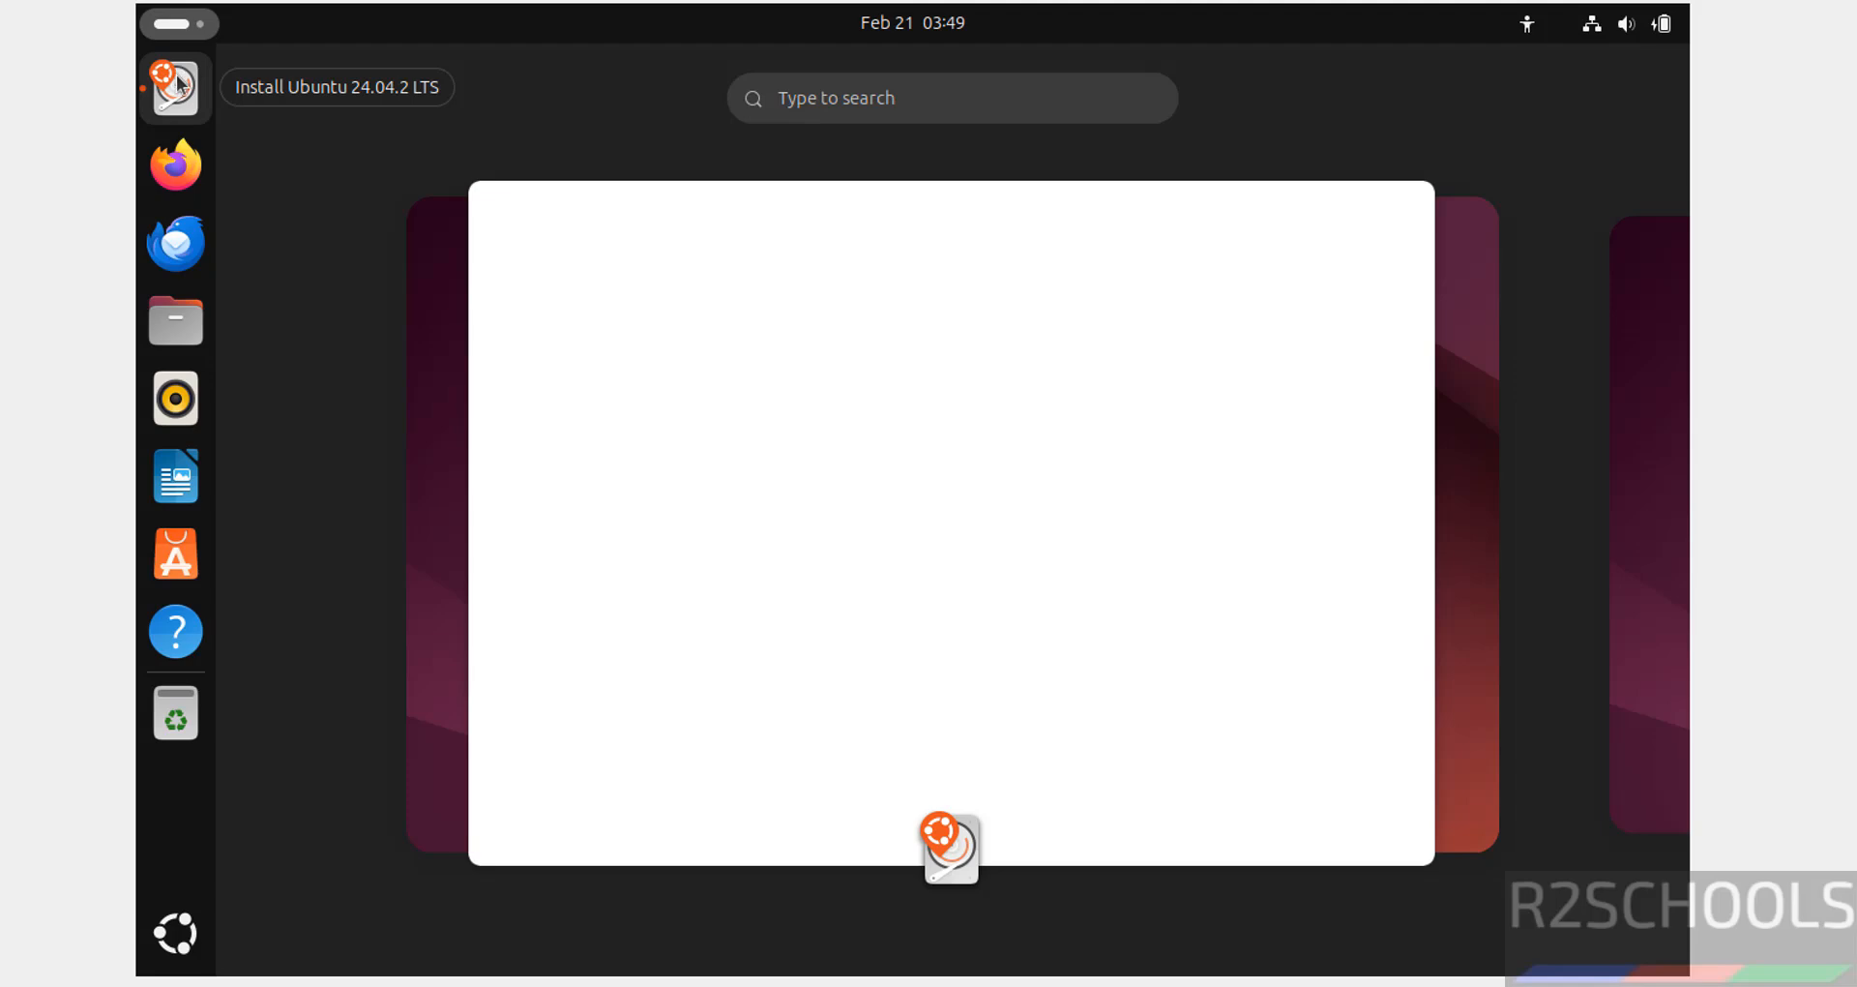
Continue with English, default accessibility, English (US) keyboard layout and the wired internet connection.
{"action": "left_click", "coordinate": [949, 868]}
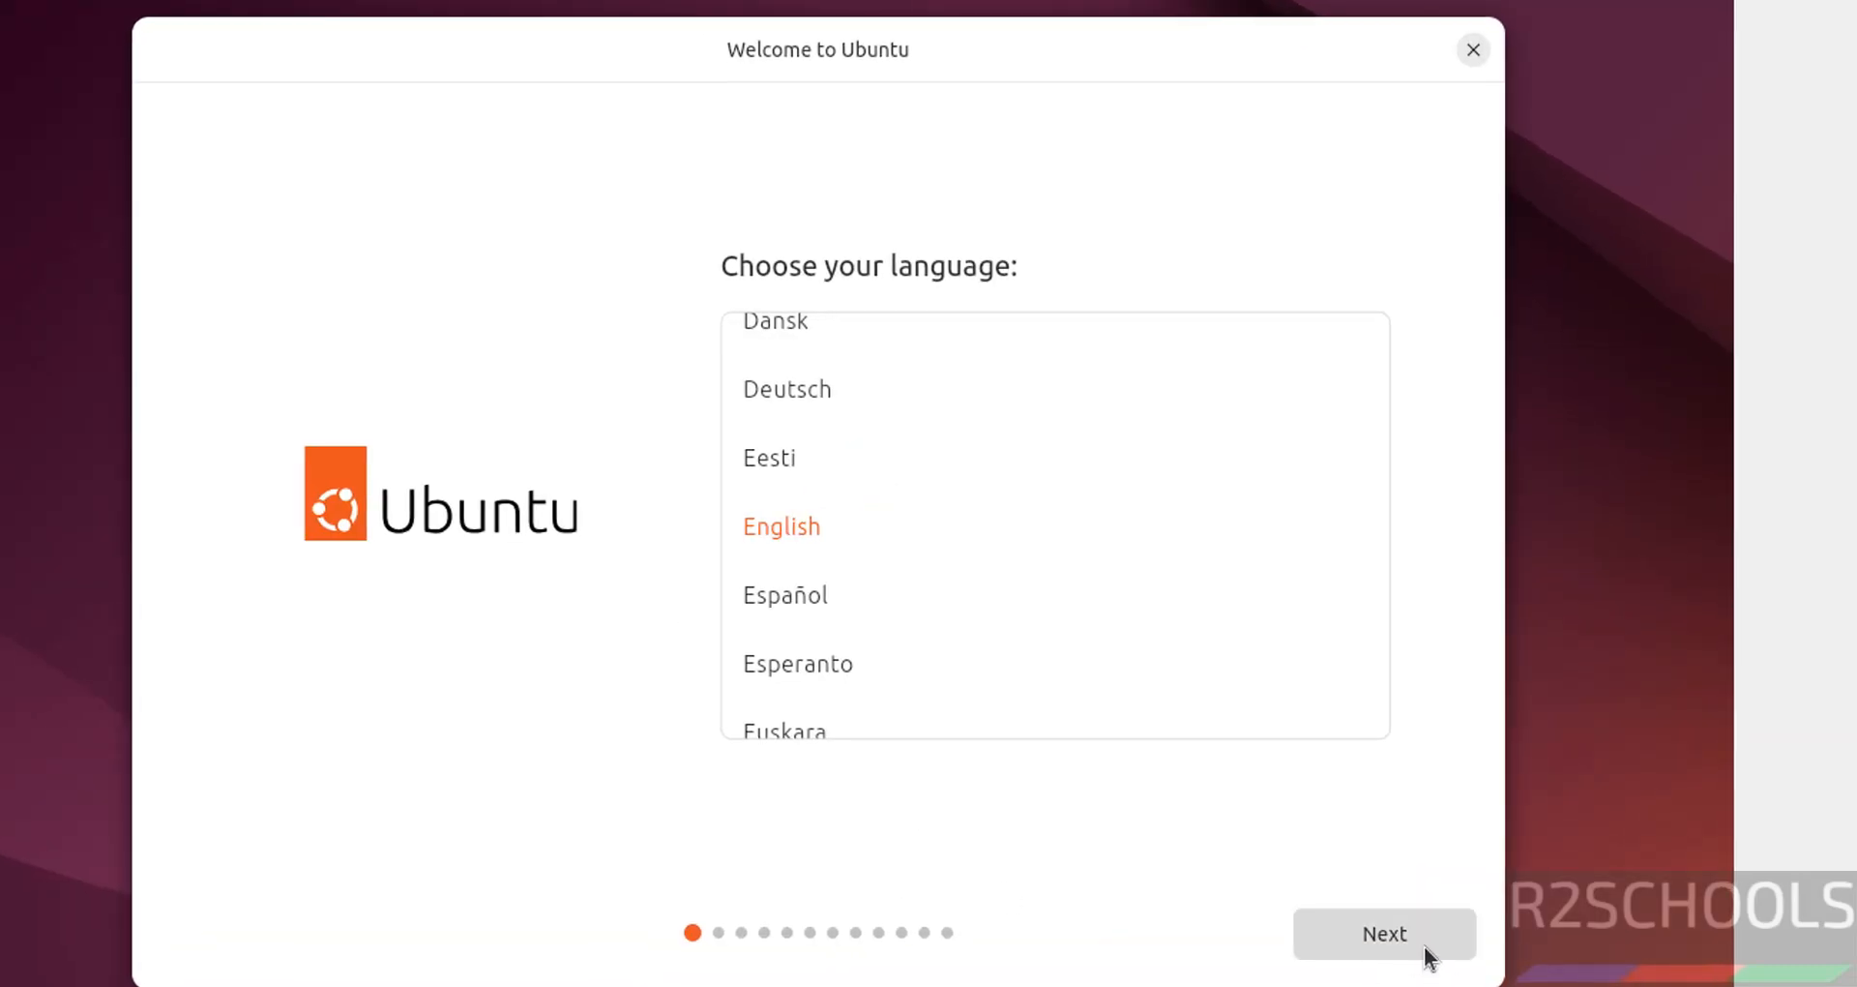
{"action": "left_click", "coordinate": [1428, 956]}
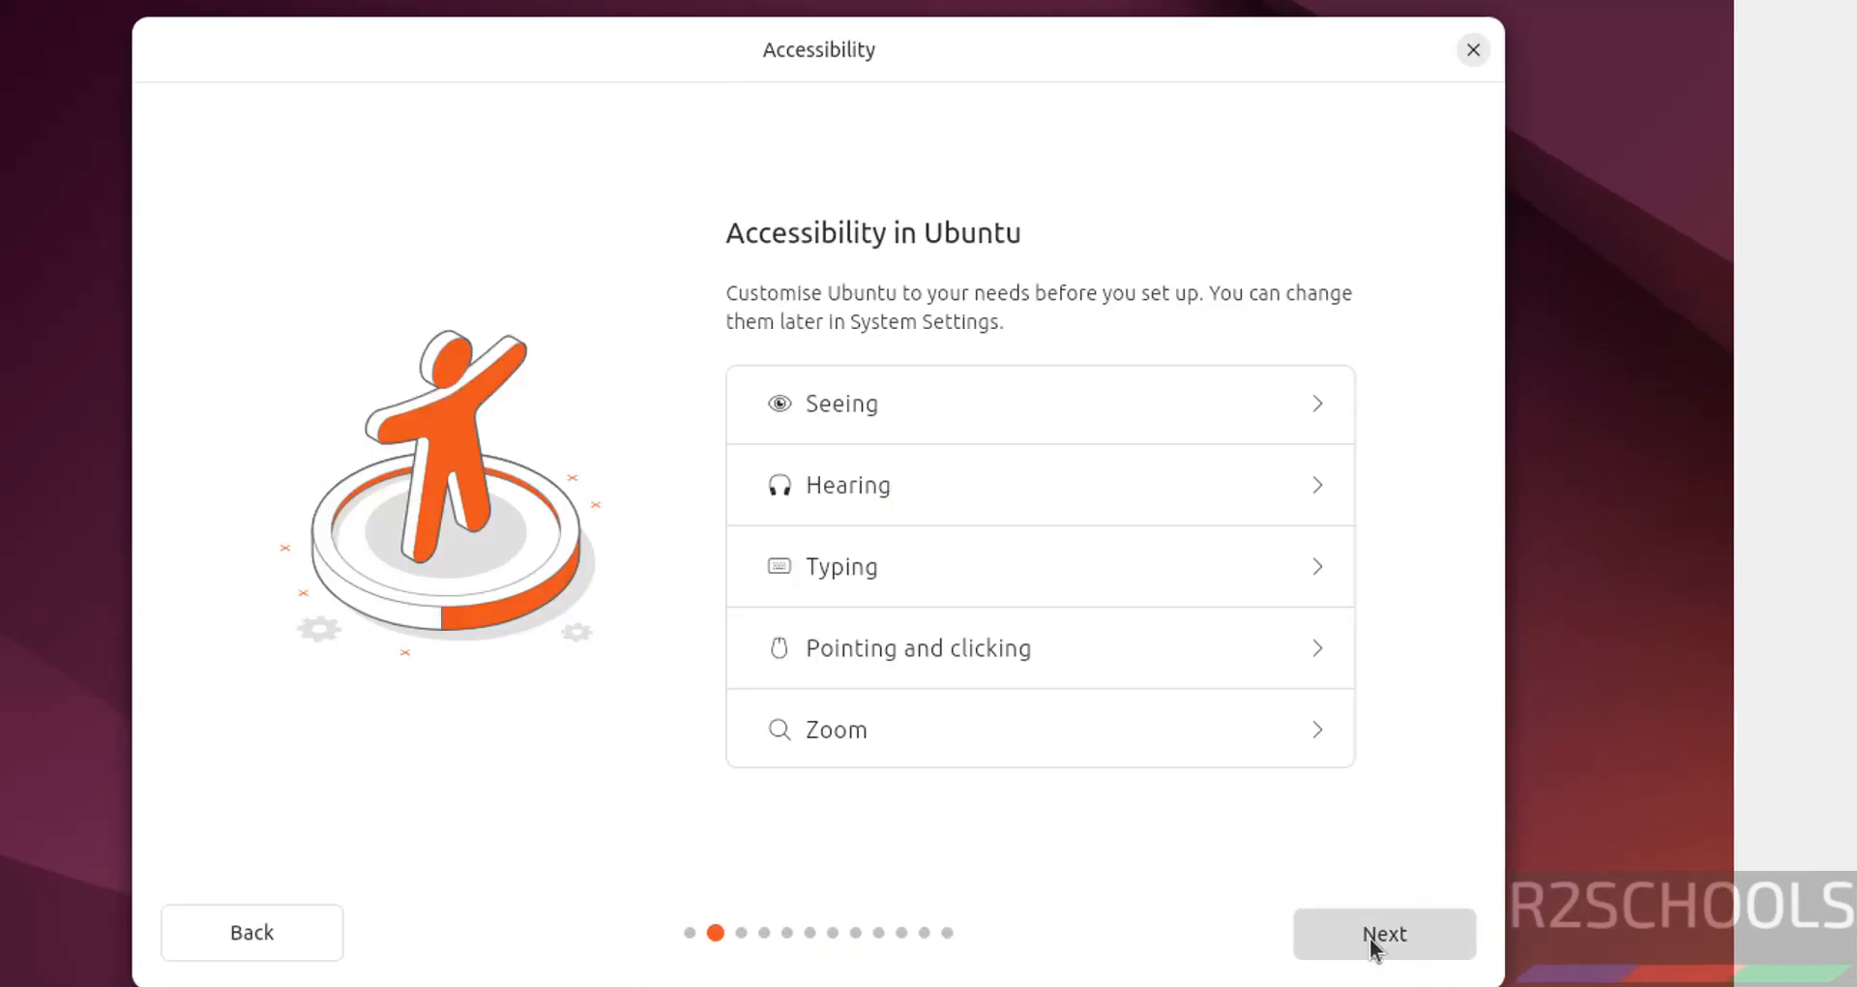
{"action": "left_click", "coordinate": [1369, 937]}
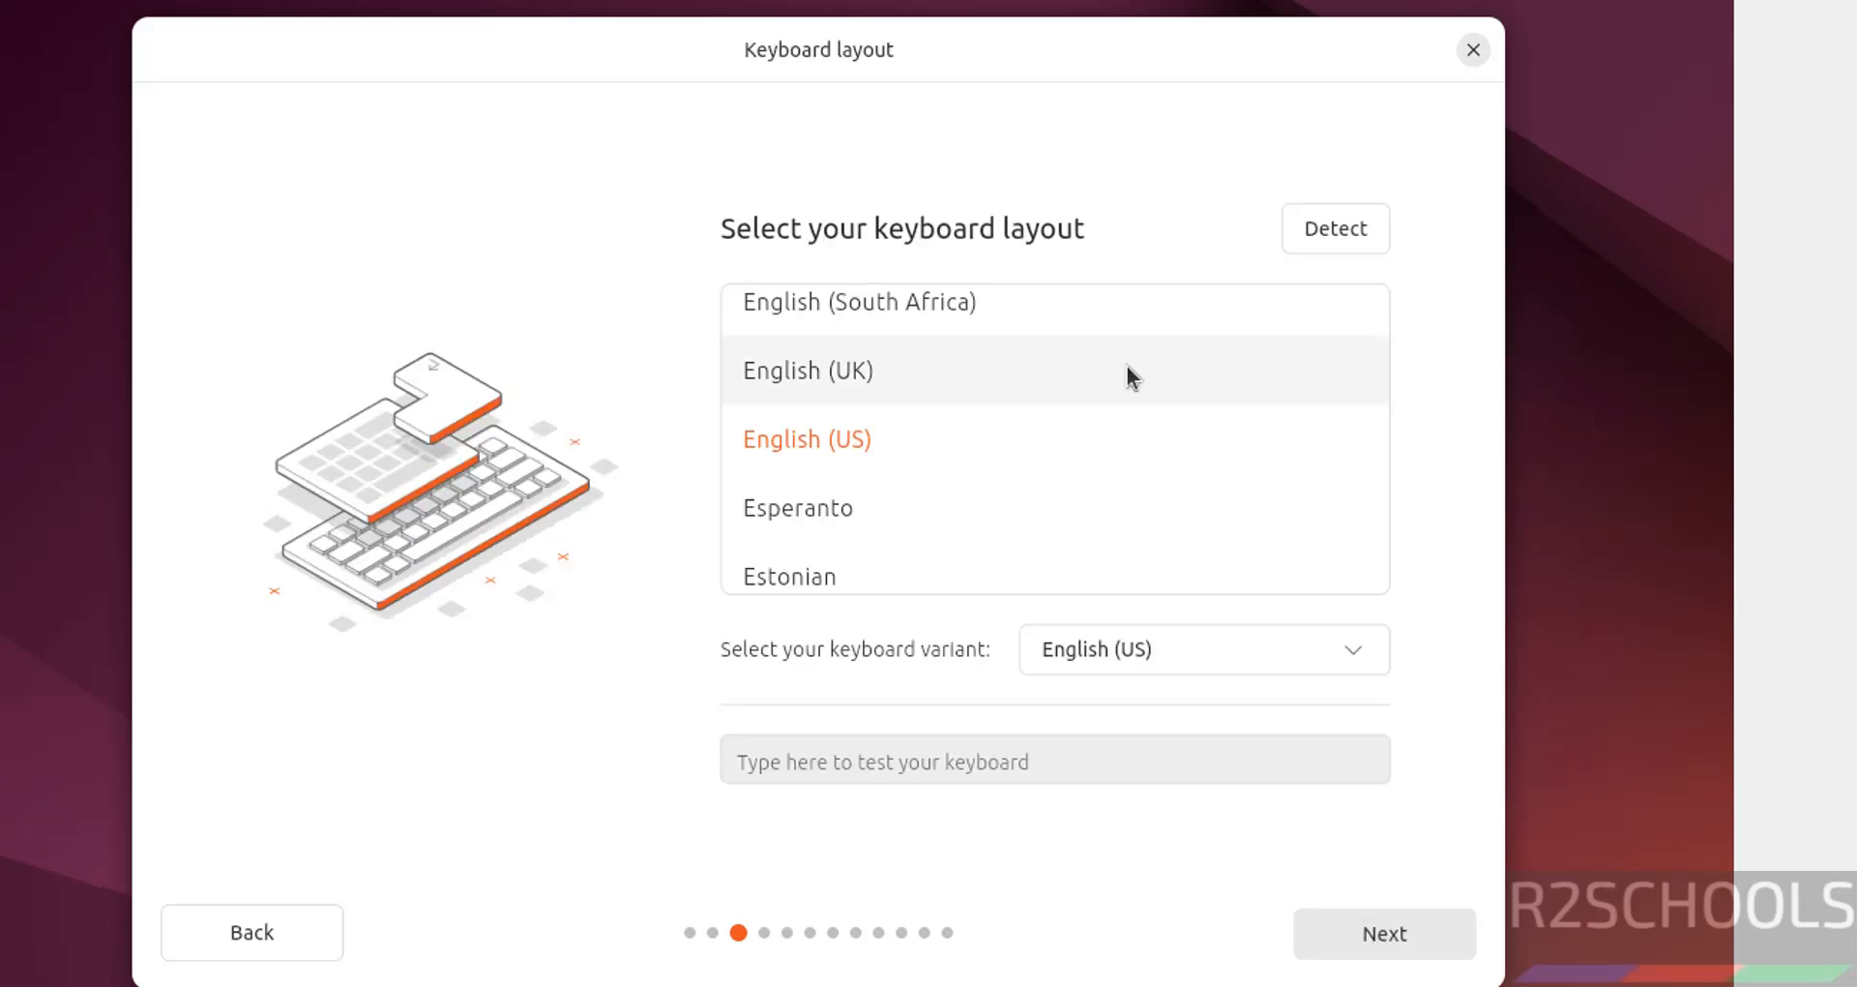
{"action": "left_click", "coordinate": [1402, 928]}
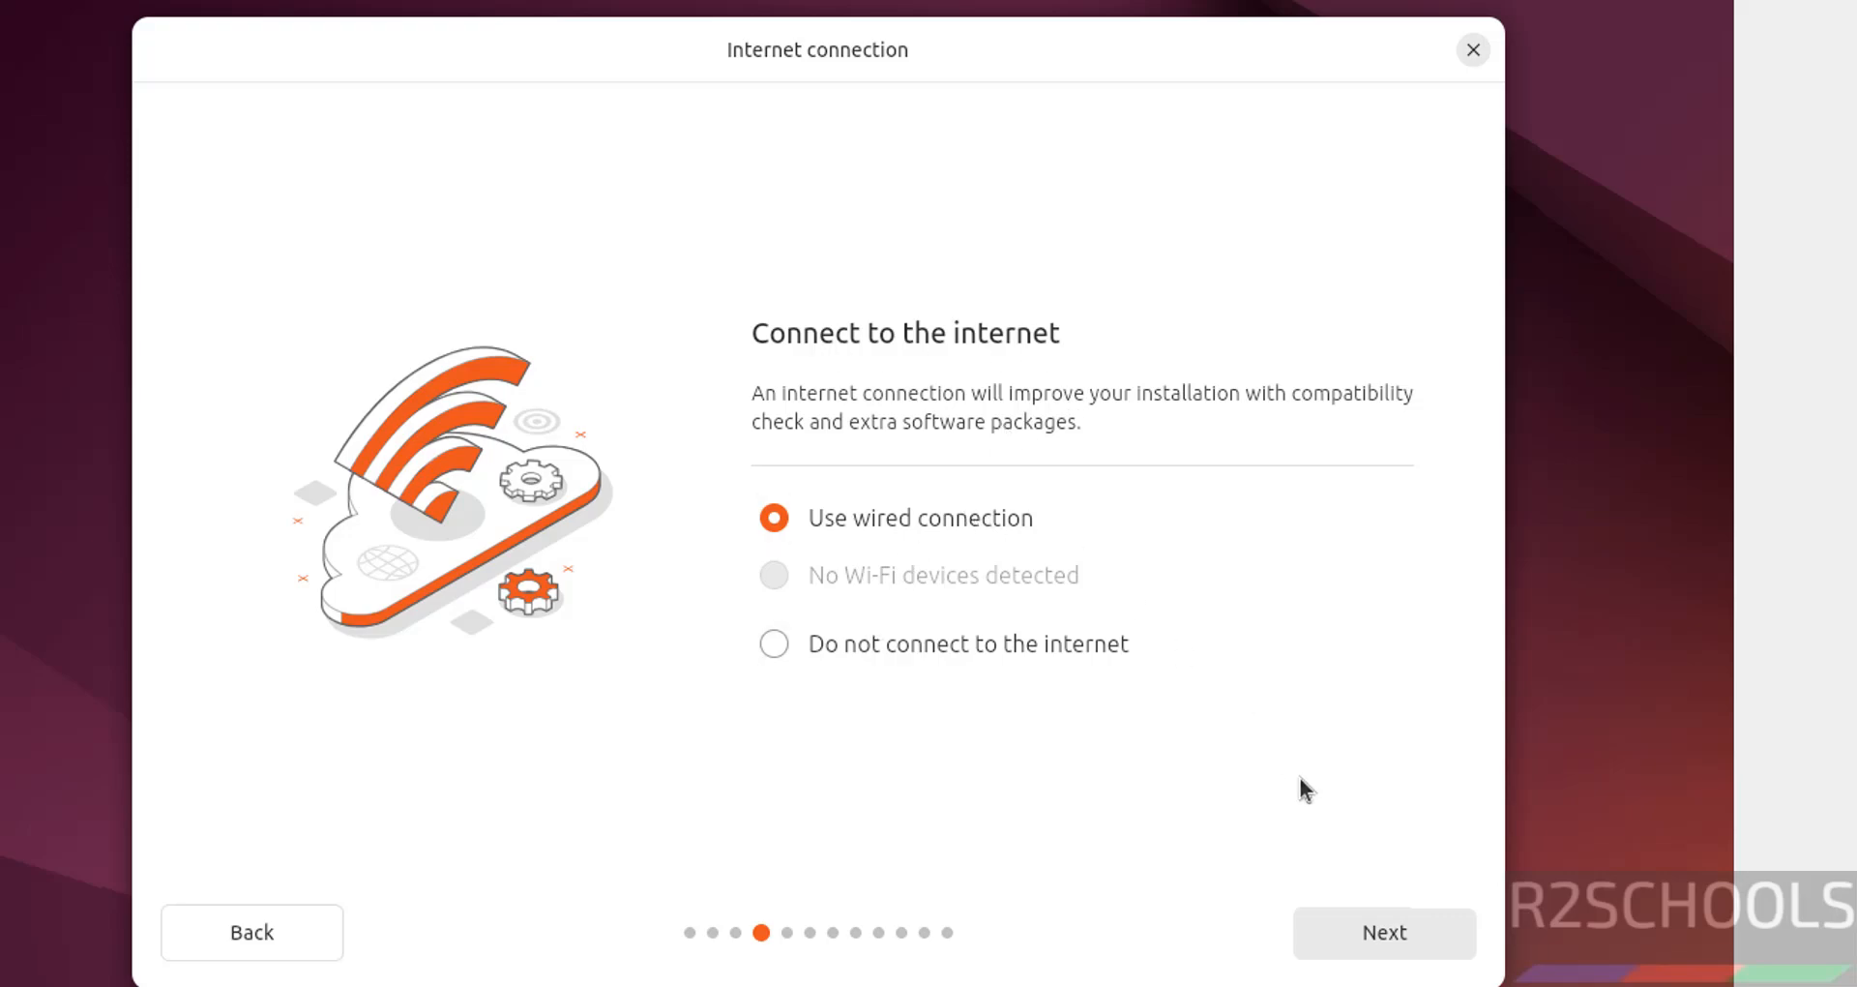
{"action": "left_click", "coordinate": [1370, 929]}
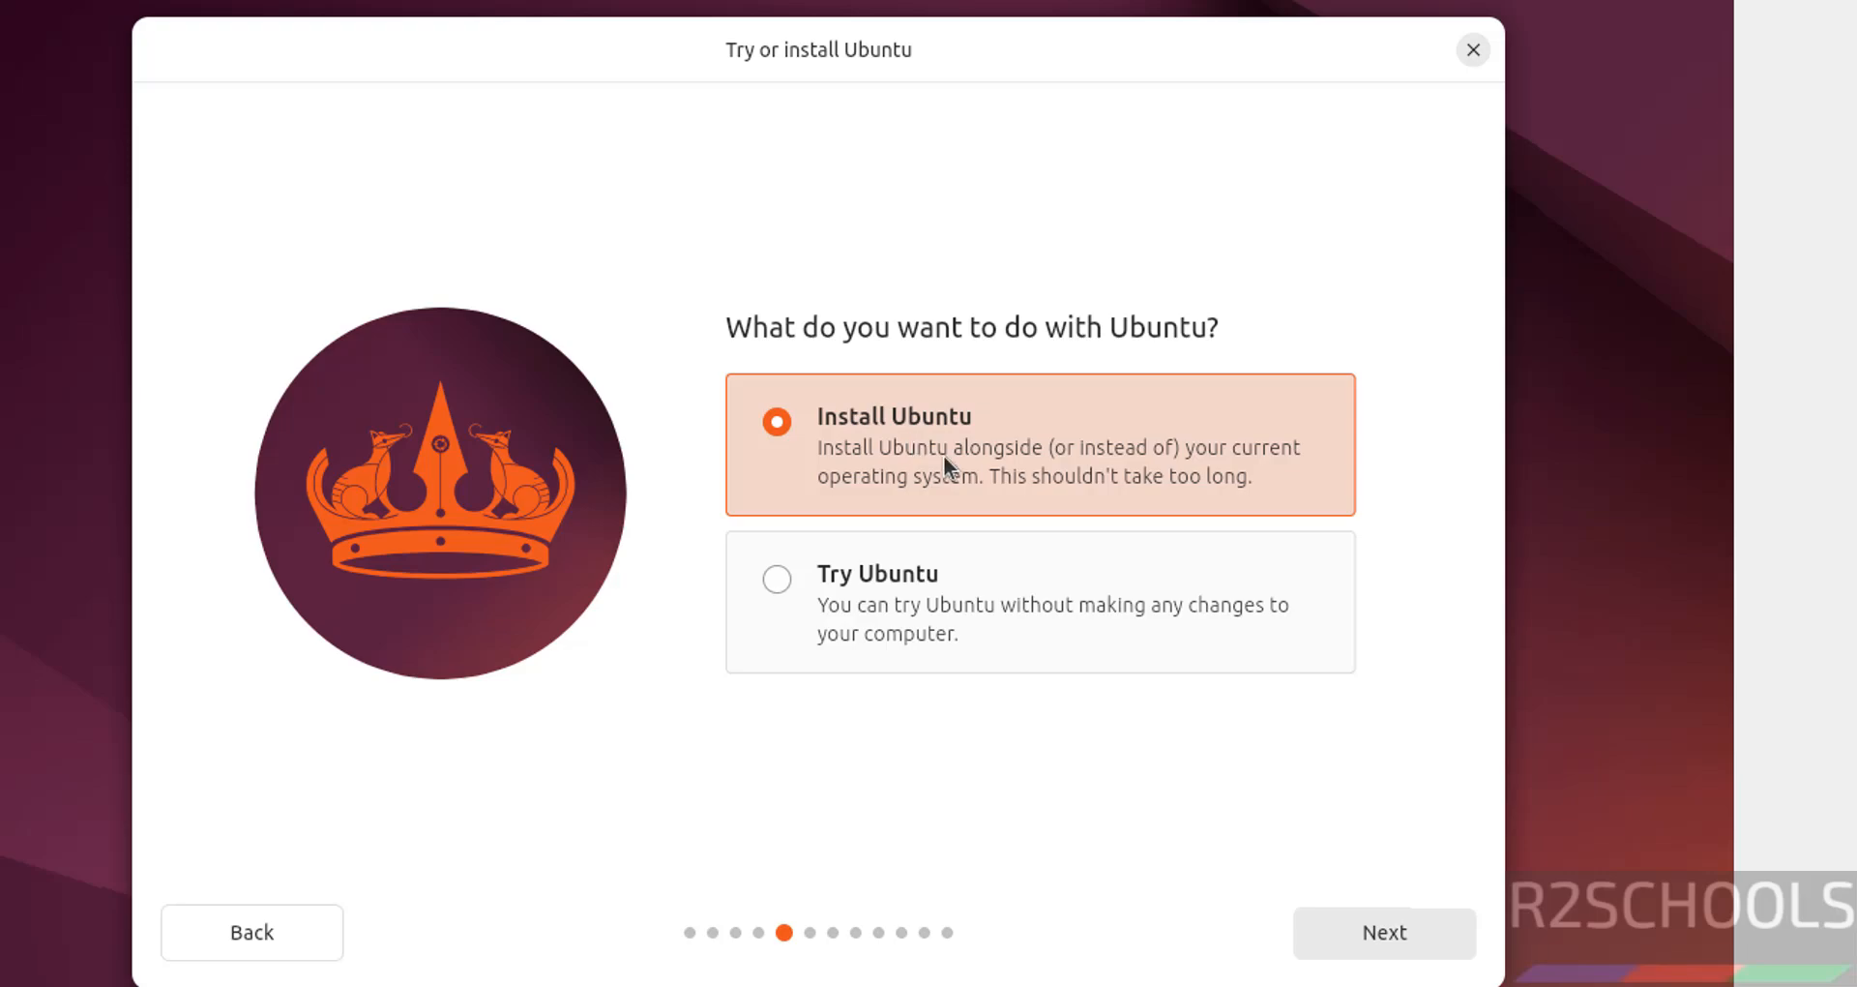
Choose Install Ubuntu, interactive install, default apps, no proprietary software, and Erase disk and install Ubuntu.
{"action": "left_click", "coordinate": [1412, 949]}
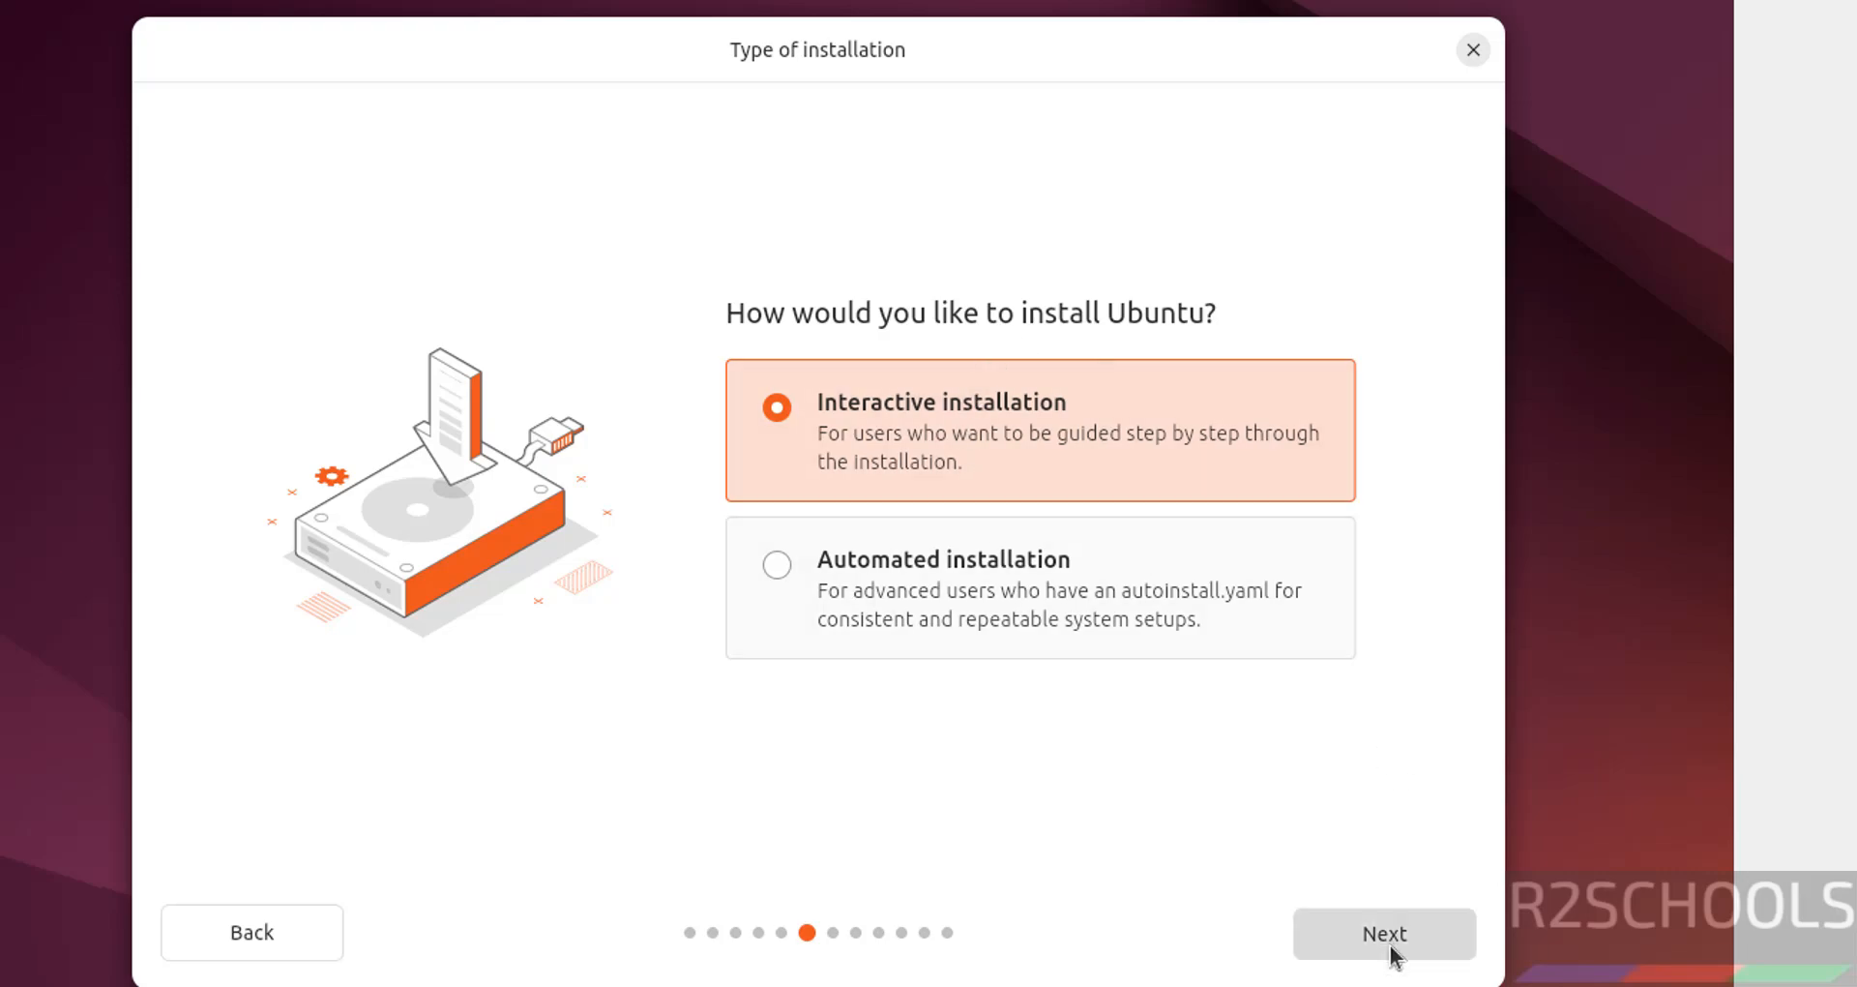
{"action": "left_click", "coordinate": [1393, 939]}
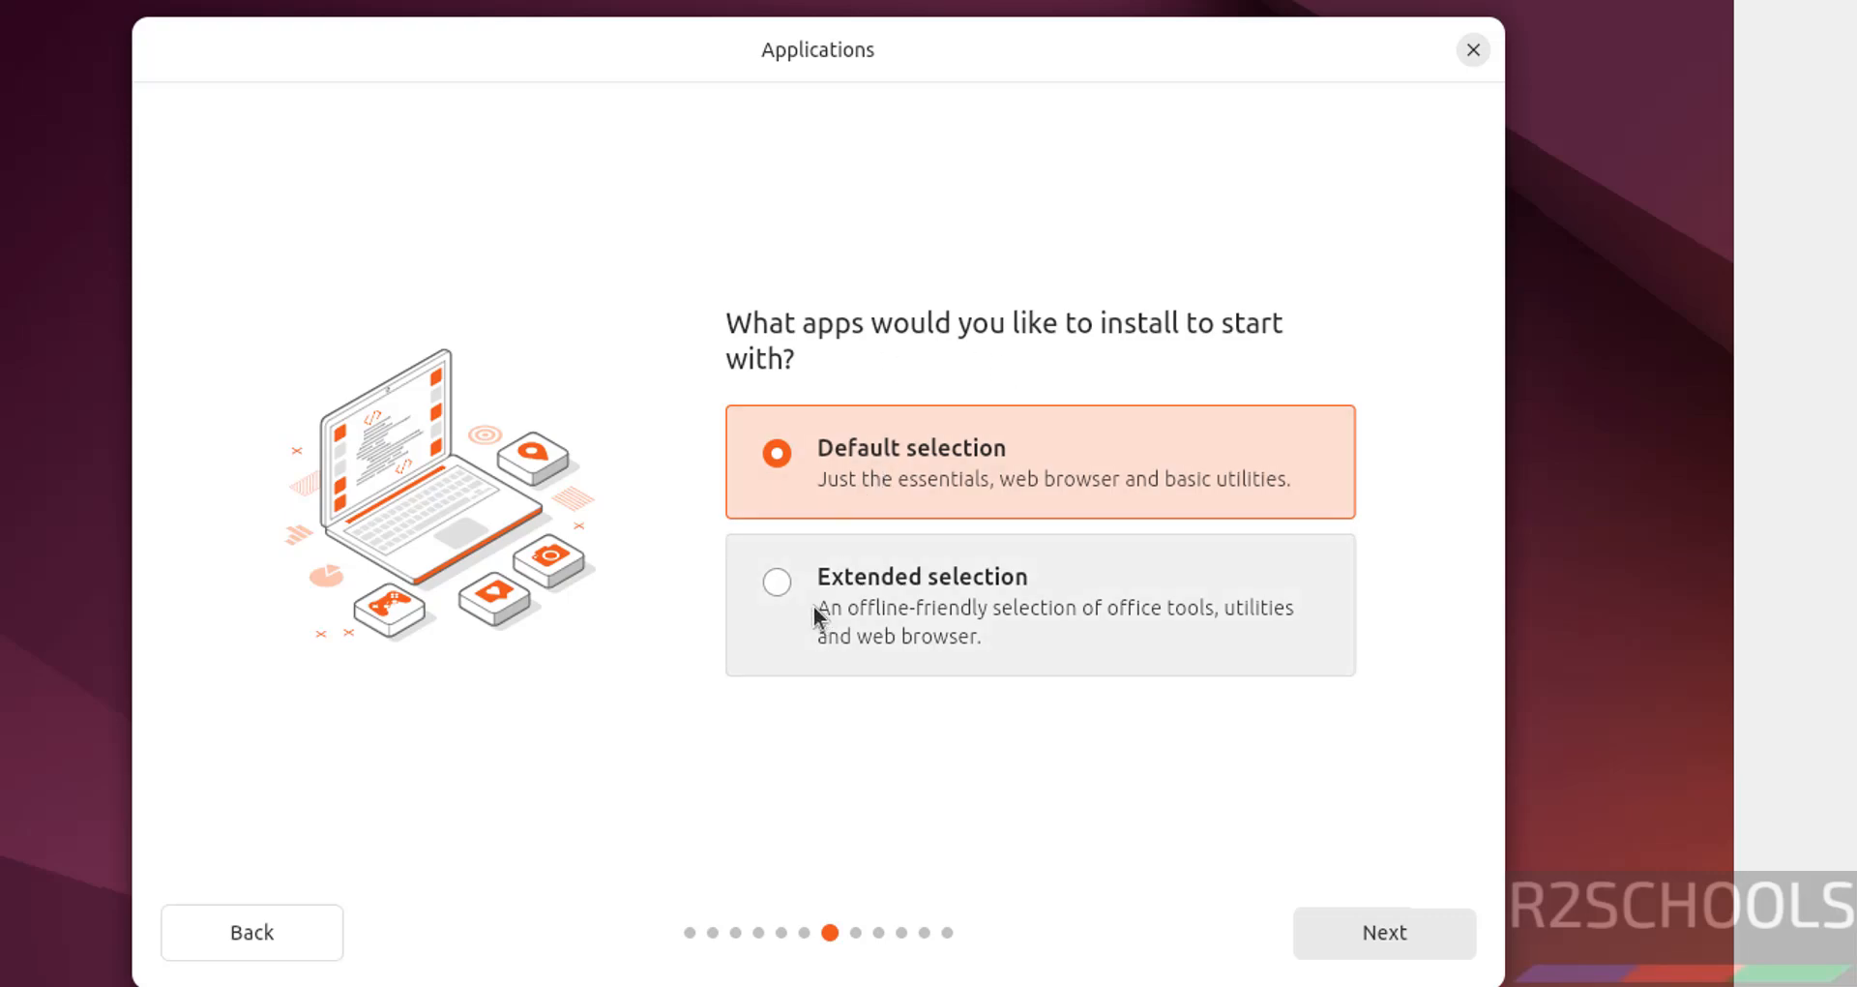
{"action": "left_click", "coordinate": [1383, 943]}
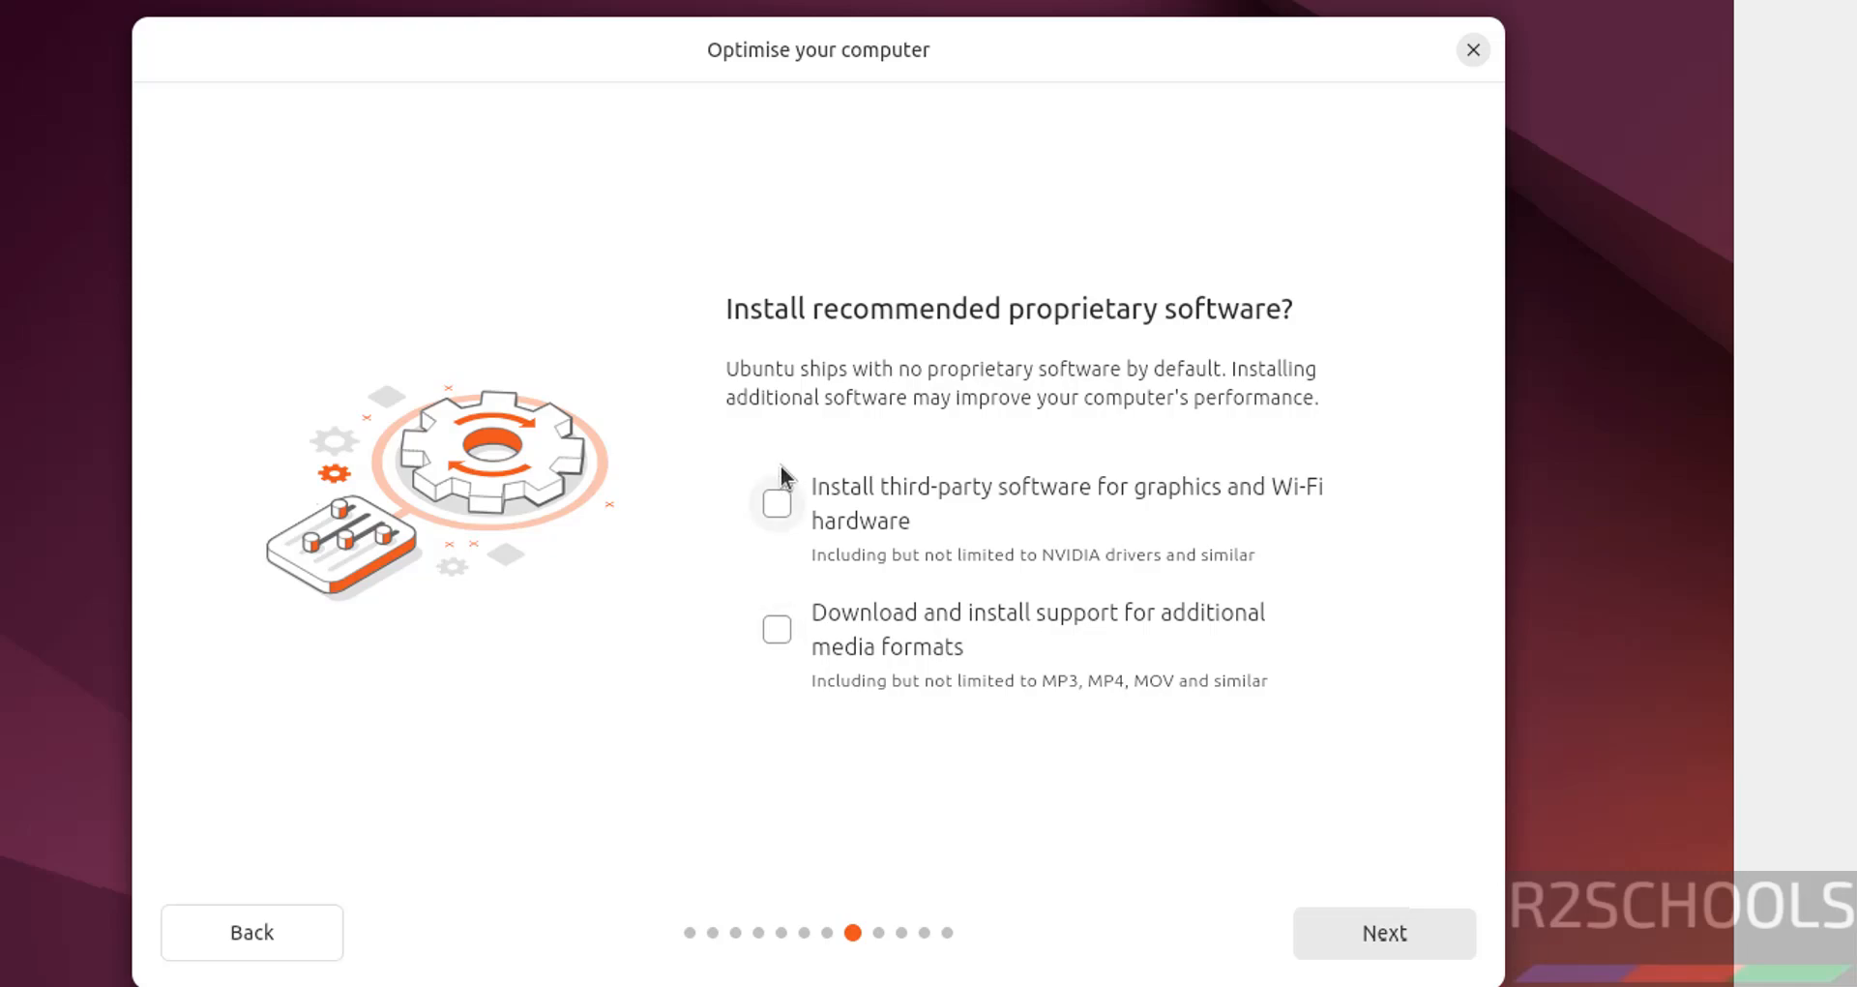
{"action": "left_click", "coordinate": [1434, 944]}
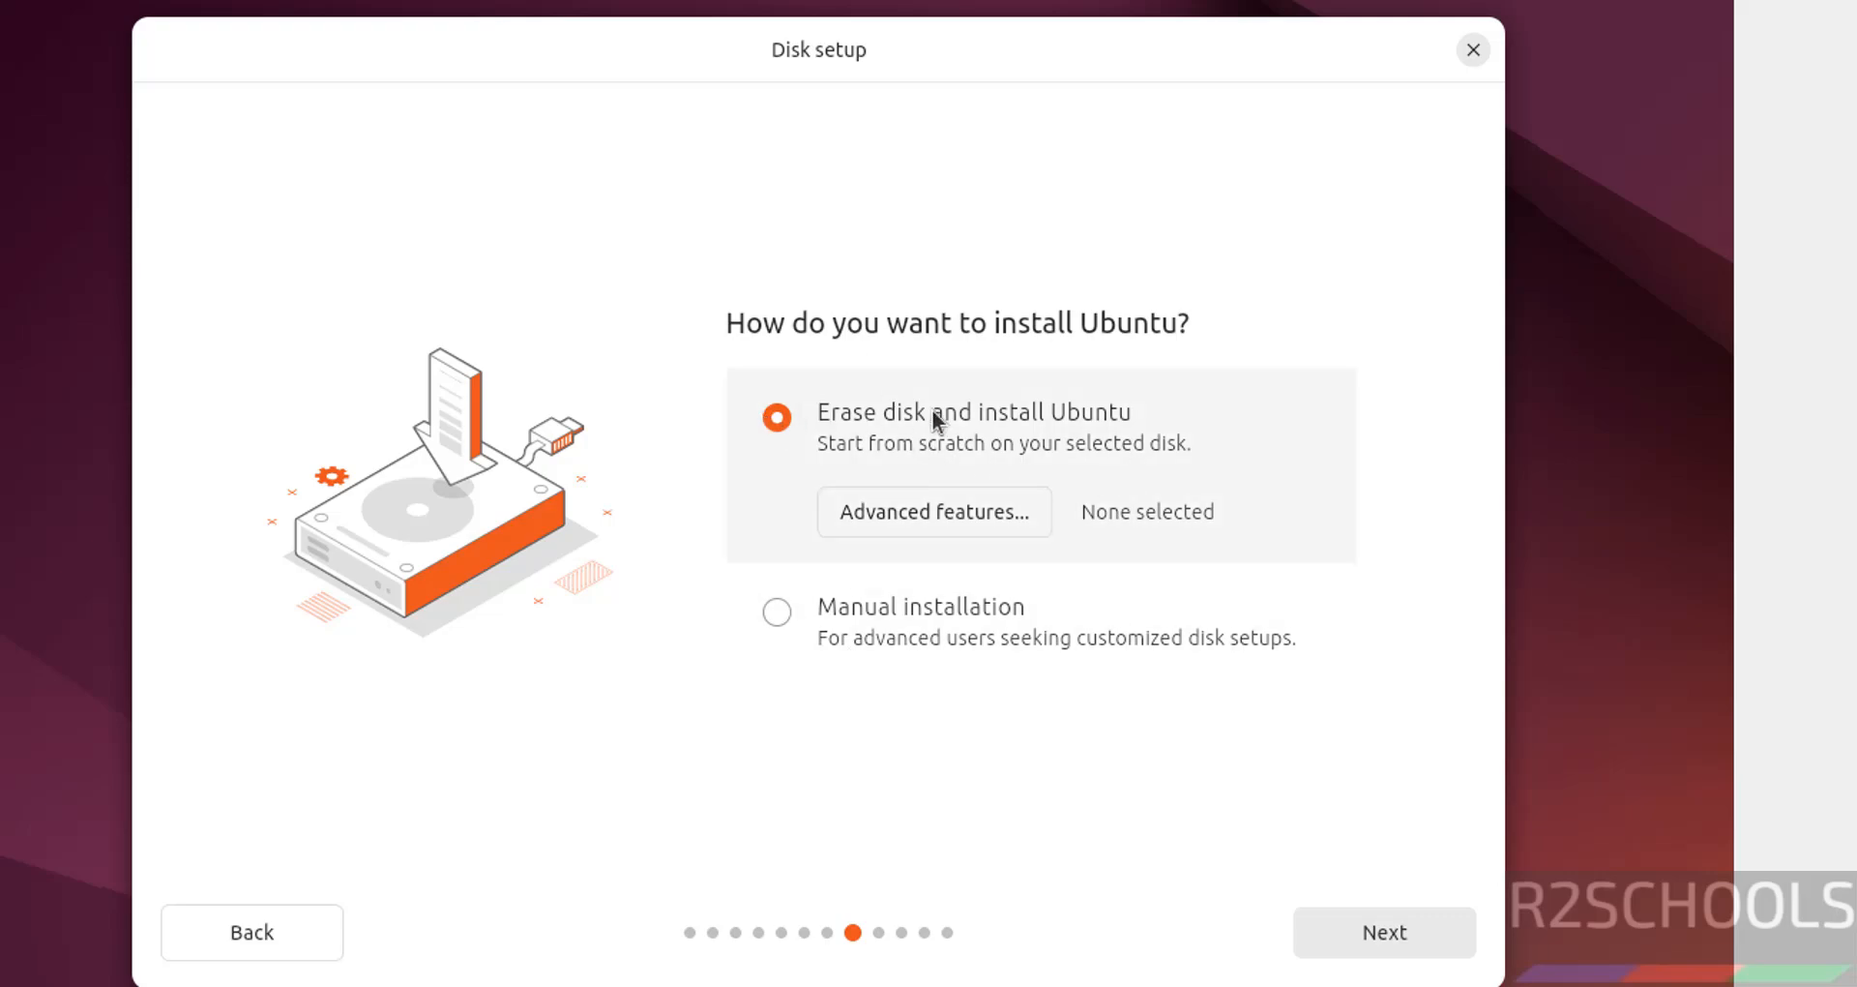
{"action": "left_click", "coordinate": [1341, 941]}
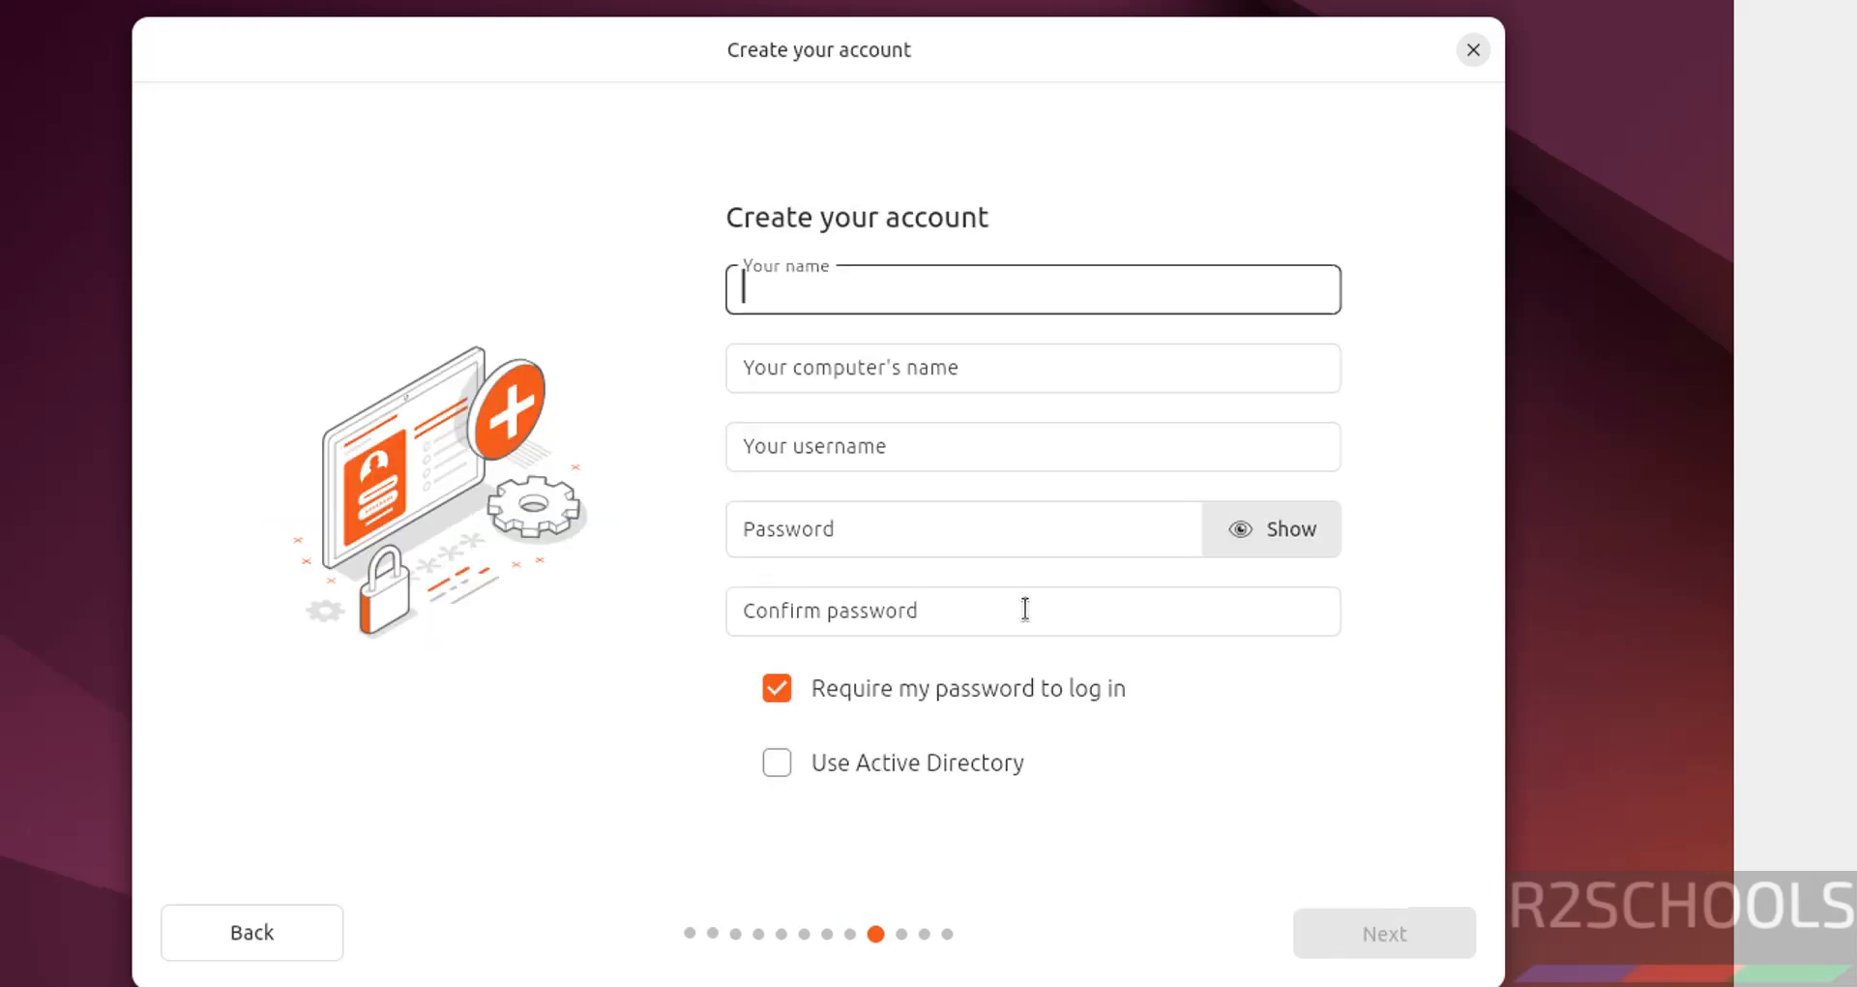
Enter the user's name, computer name ub24042 and a confirmed password, then submit the account.
{"action": "type", "text": "r2scho"}
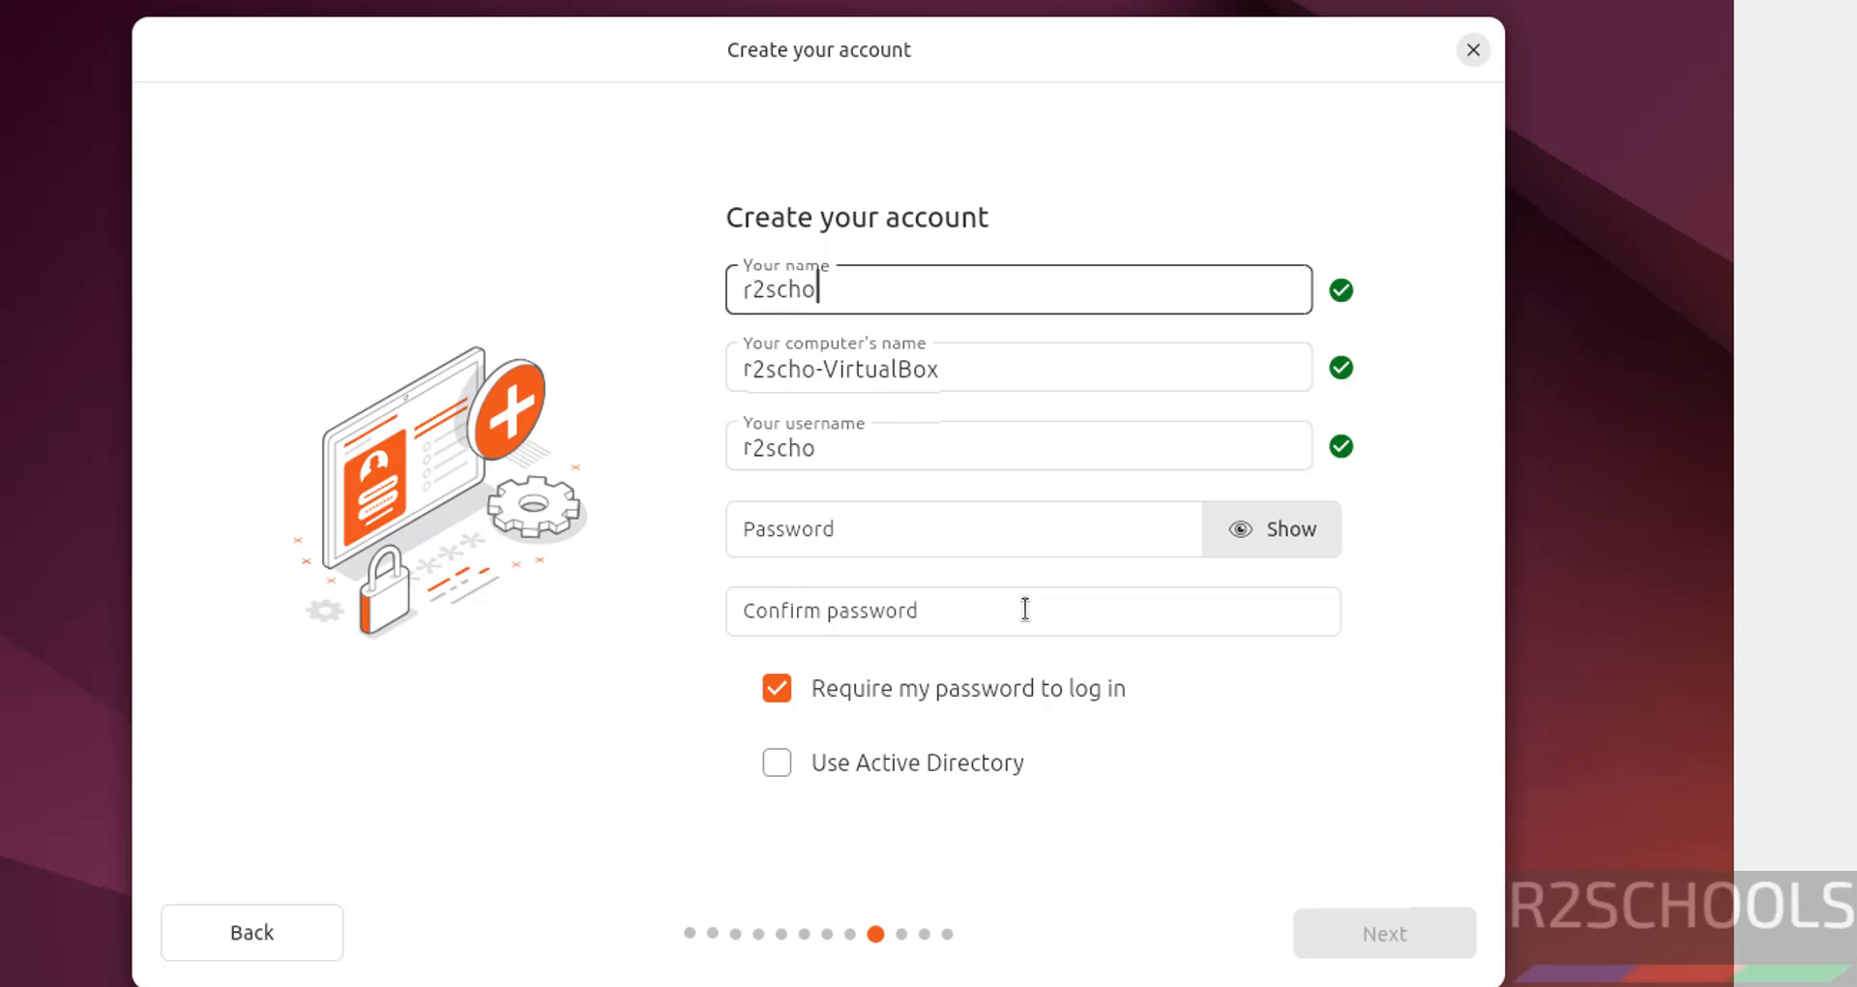
{"action": "type", "text": "ols"}
{"action": "key", "text": "Tab"}
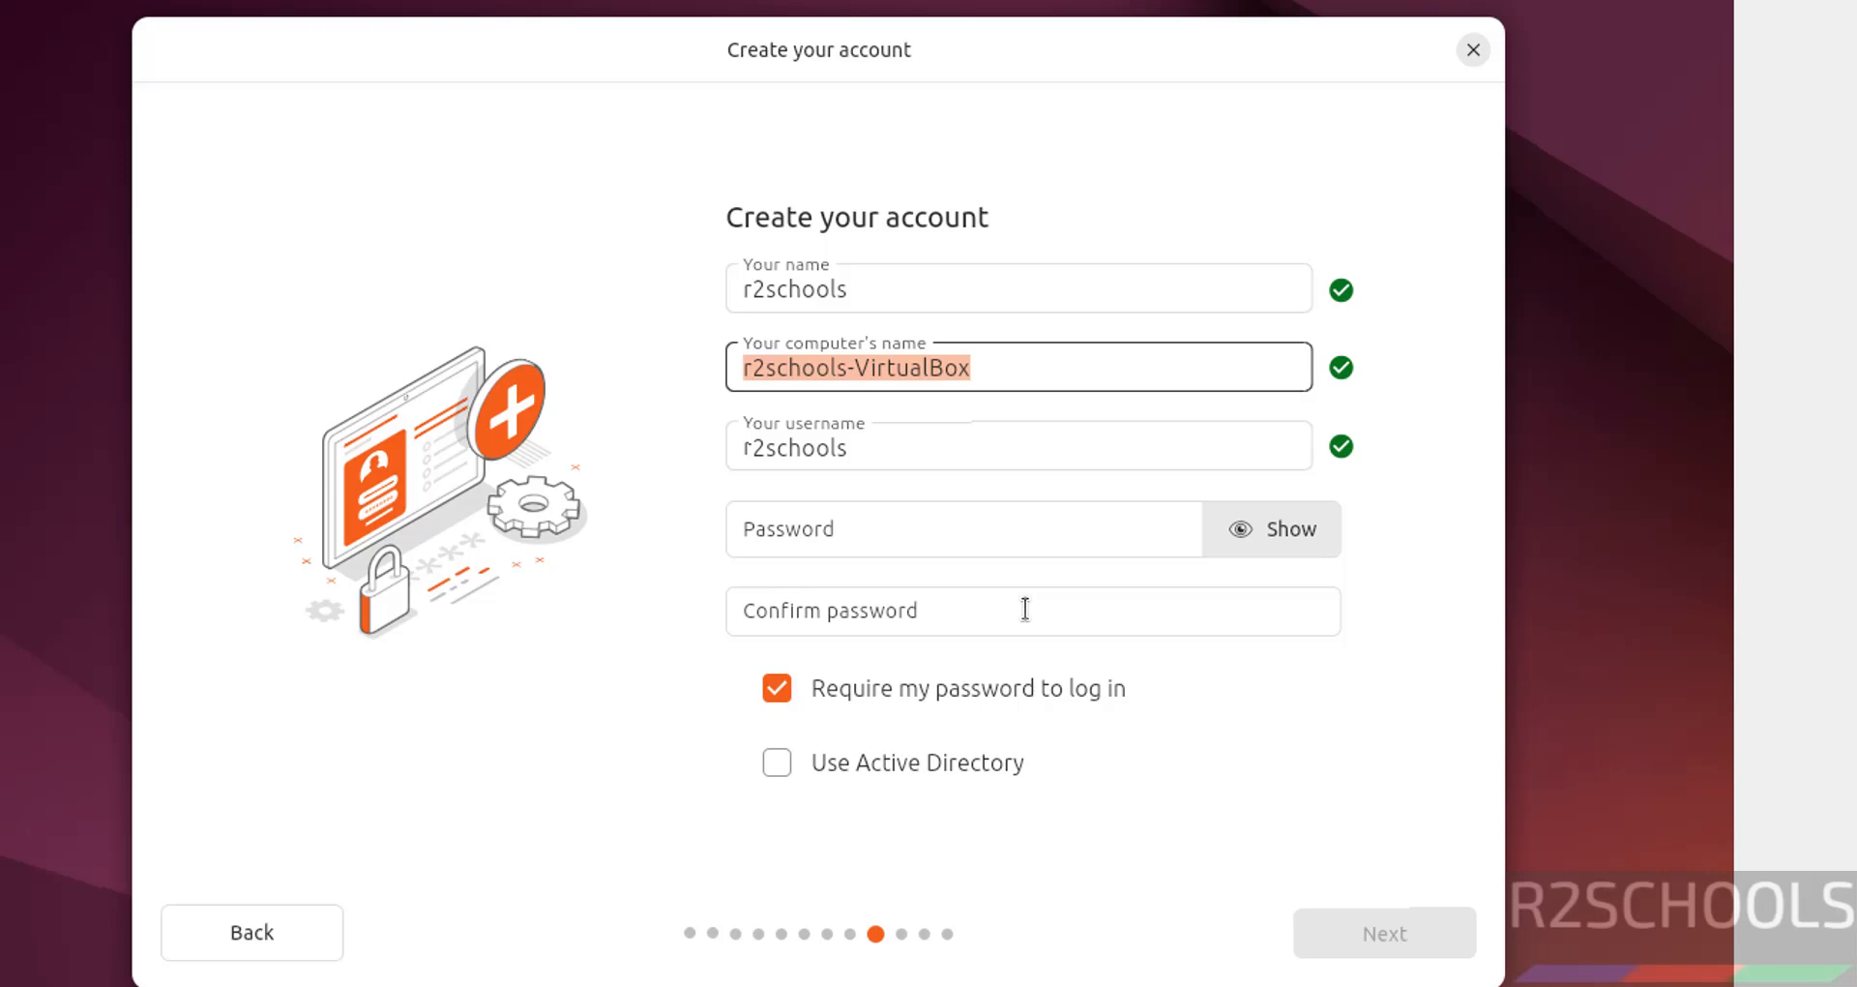
{"action": "type", "text": "ub24042"}
{"action": "key", "text": "Tab"}
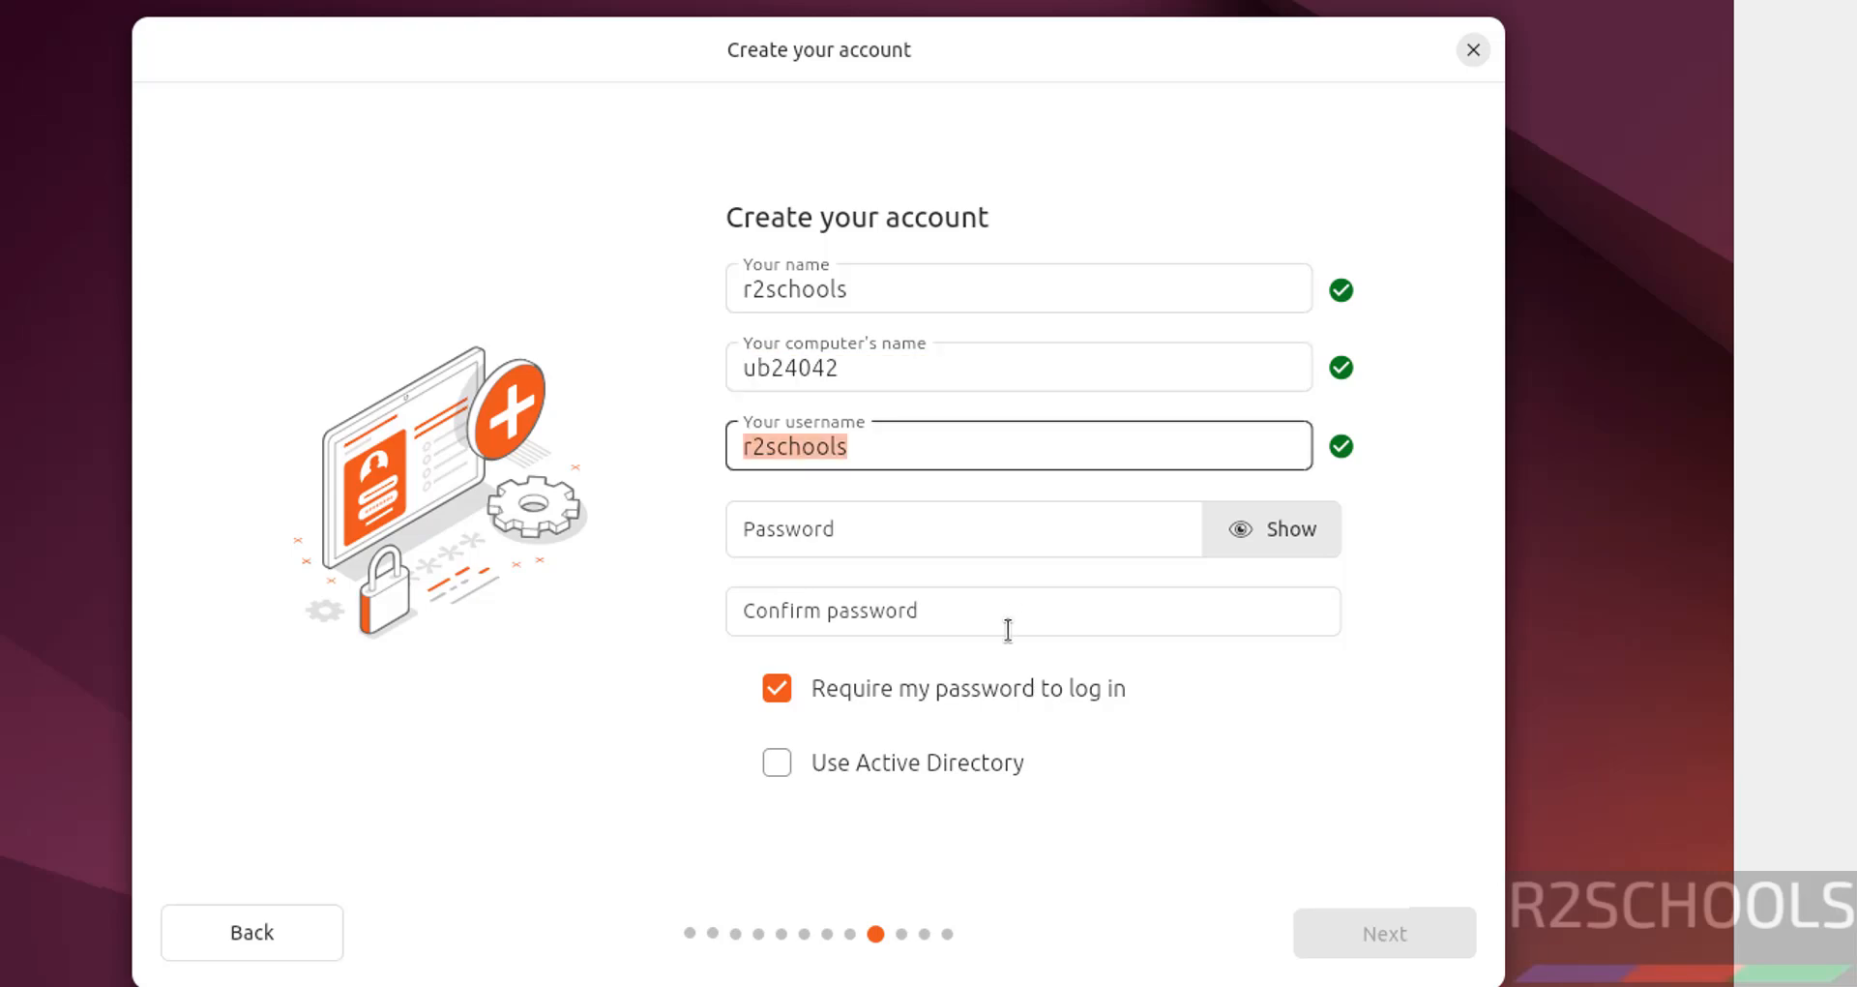
{"action": "key", "text": "Tab"}
{"action": "type", "text": "123456789"}
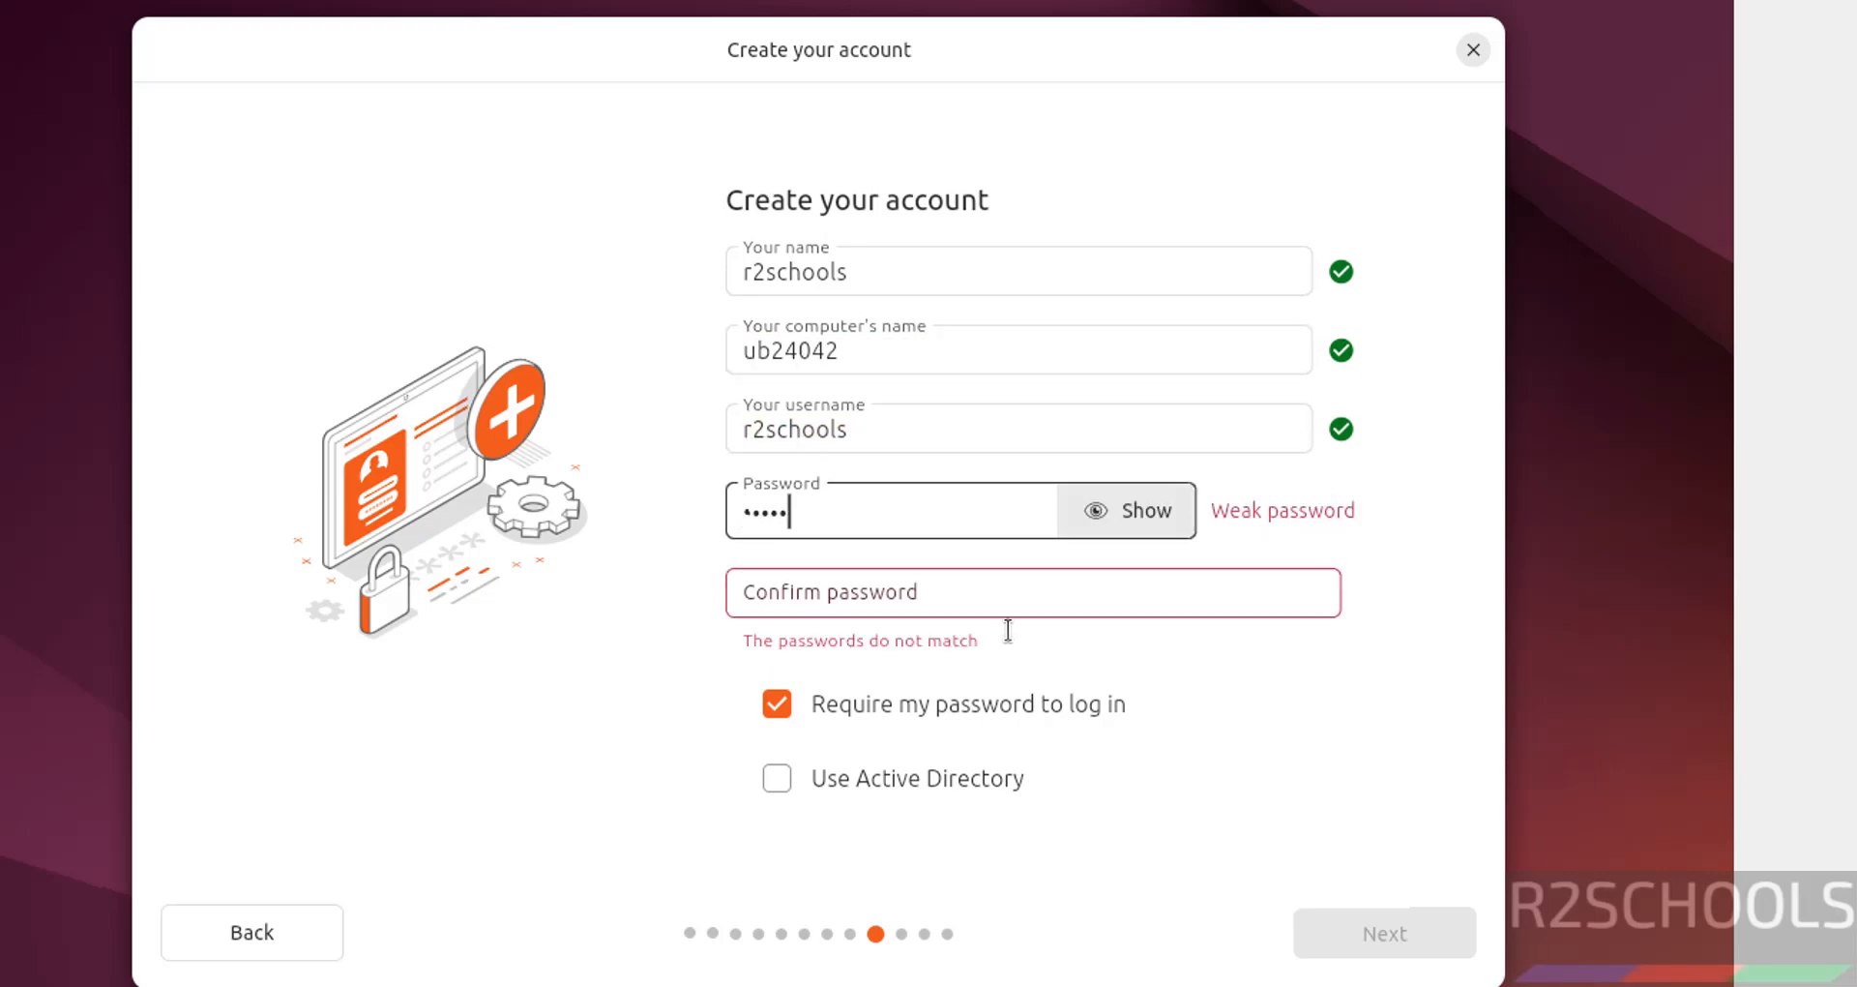
{"action": "key", "text": "Tab"}
{"action": "type", "text": "123456789"}
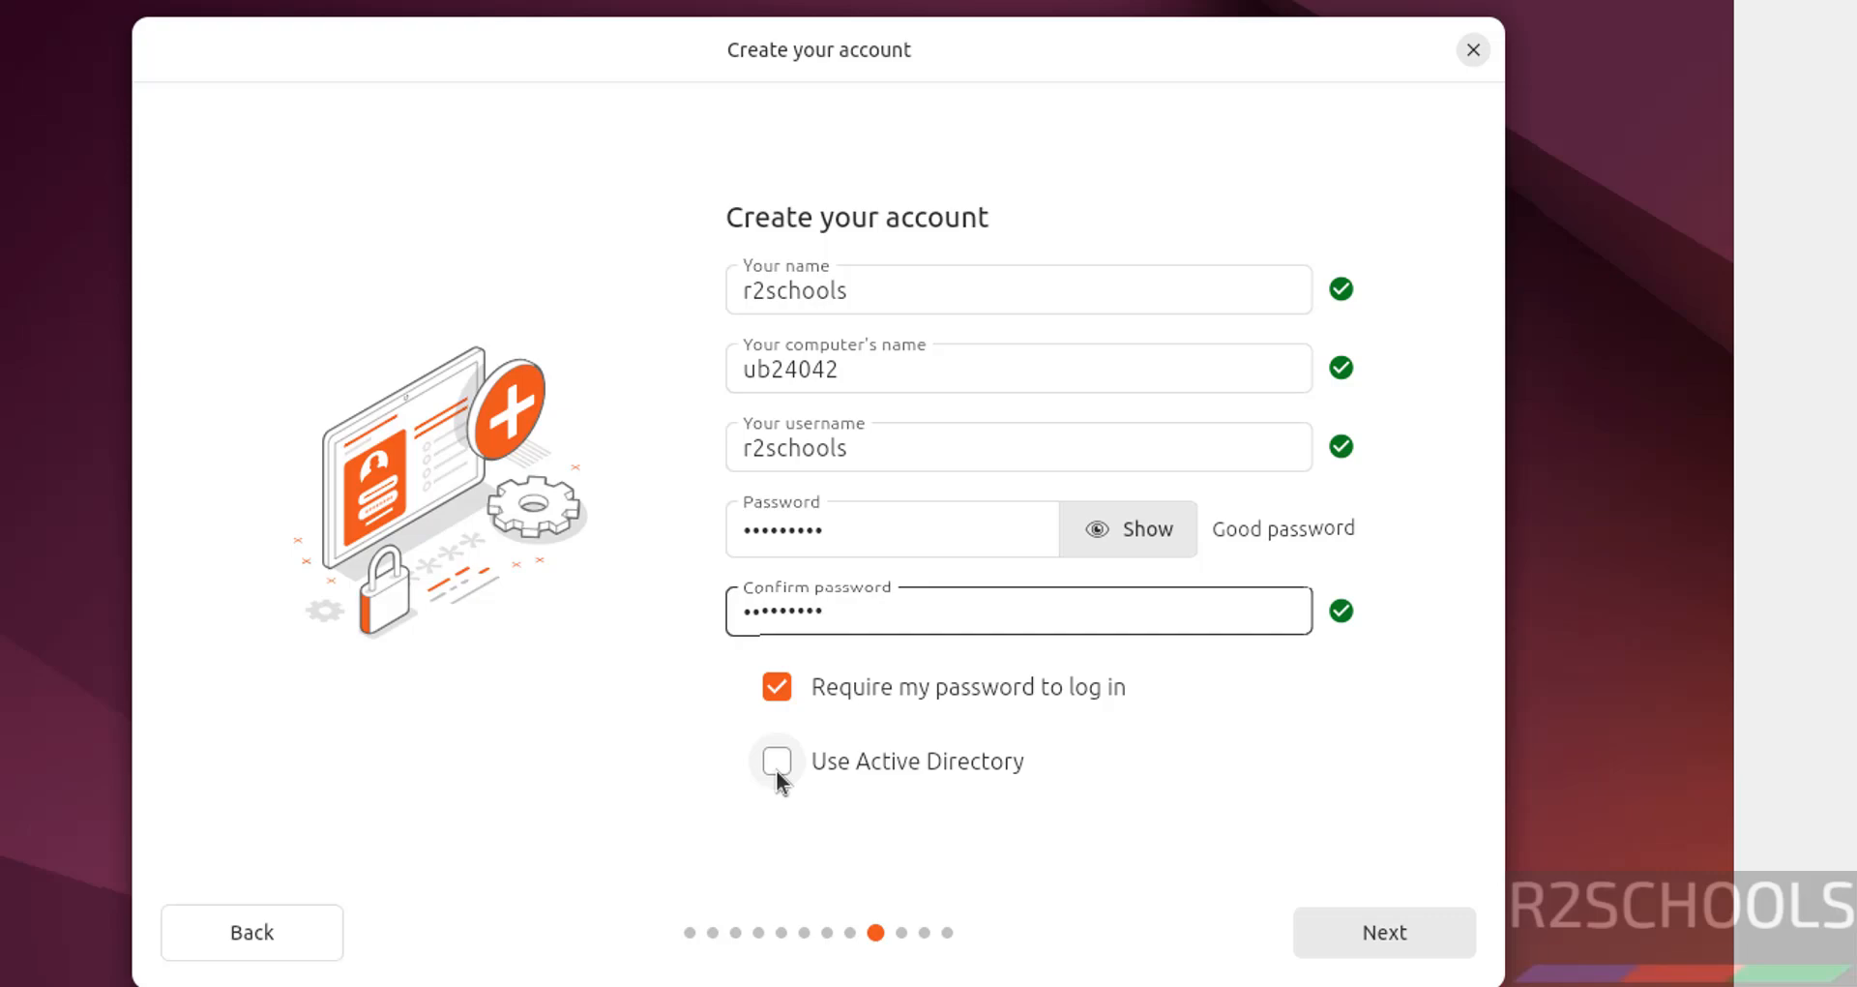
{"action": "left_click", "coordinate": [1413, 950]}
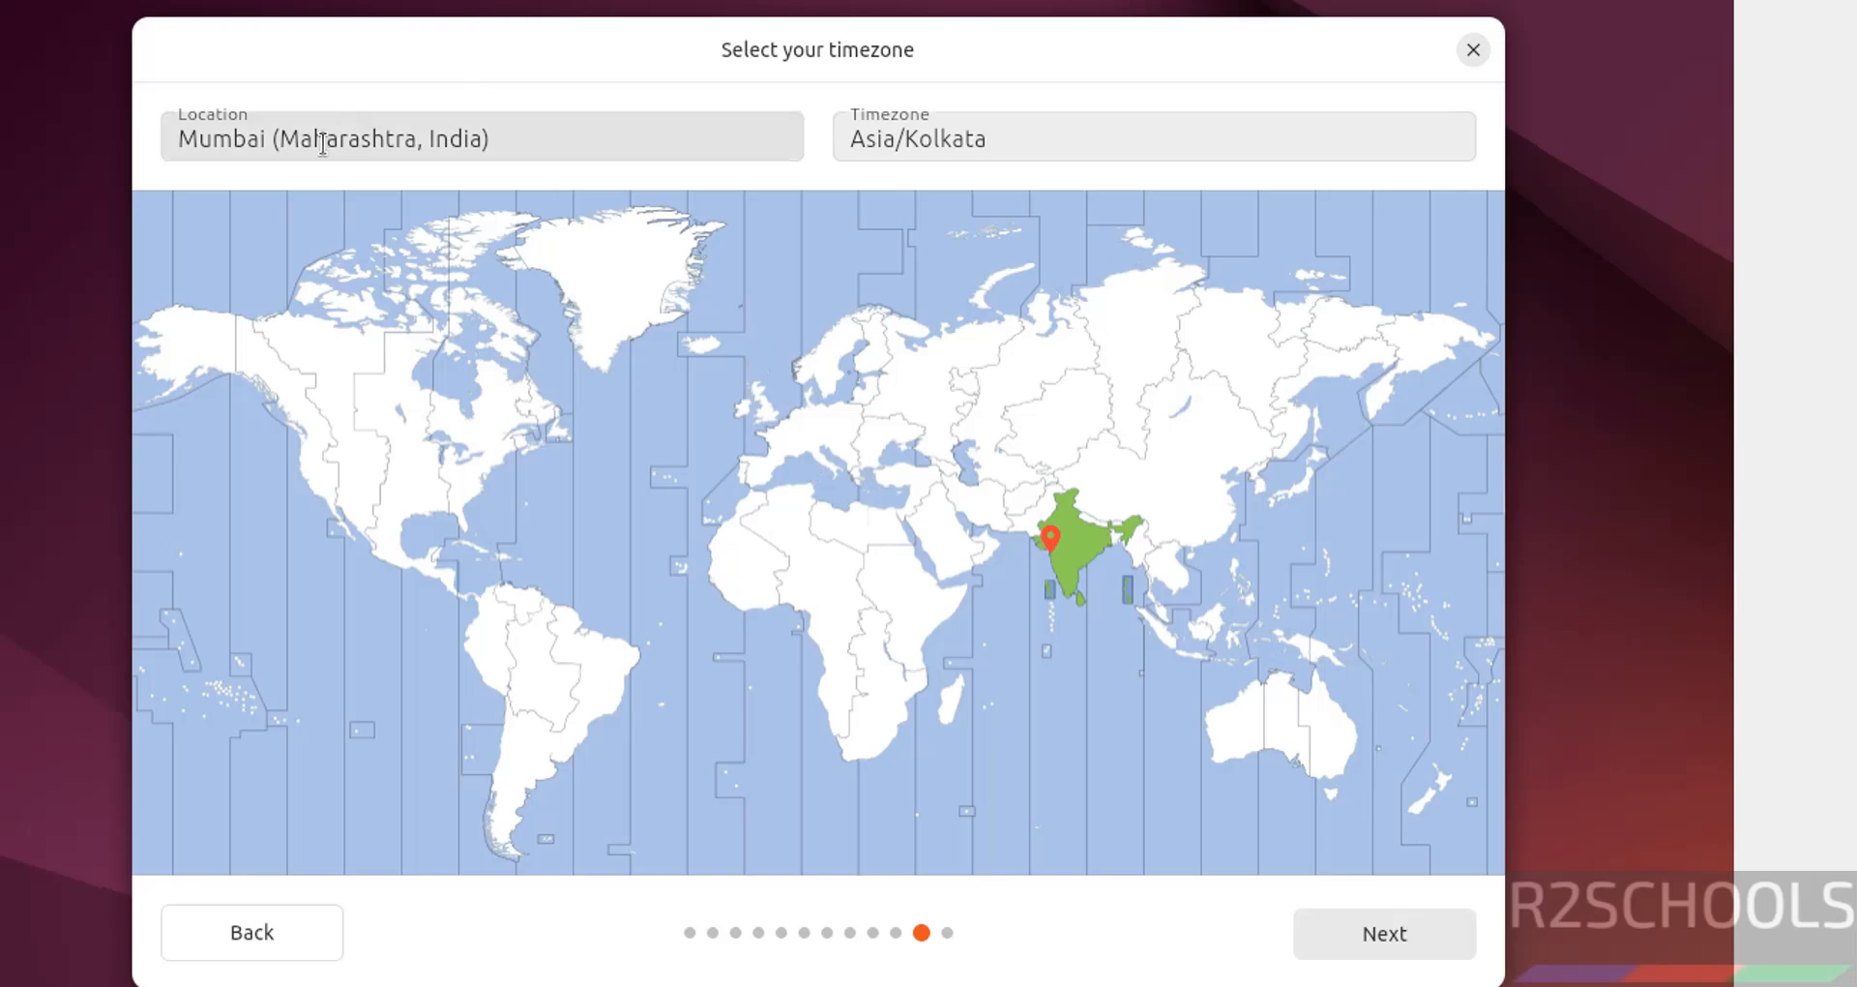
Try Denver and Khartoum on the map, then restore Mumbai, Asia/Kolkata and continue to review.
{"action": "left_click", "coordinate": [433, 124]}
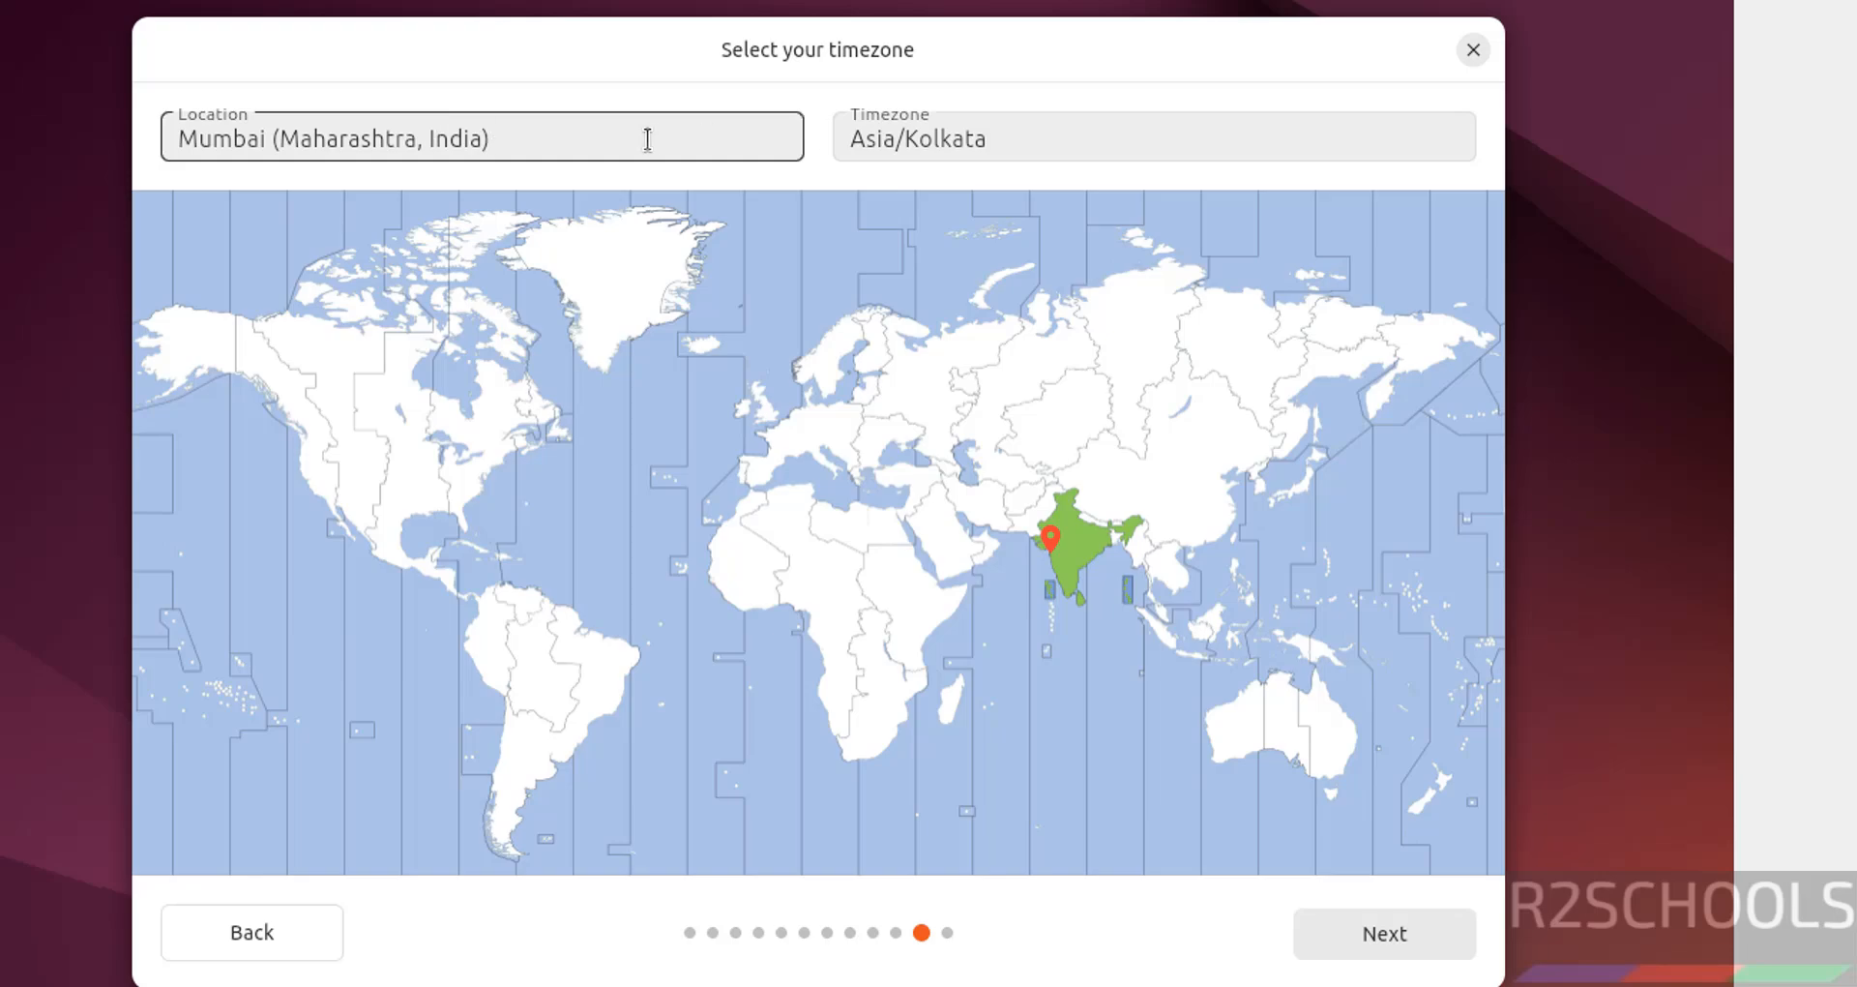
{"action": "left_click", "coordinate": [361, 510]}
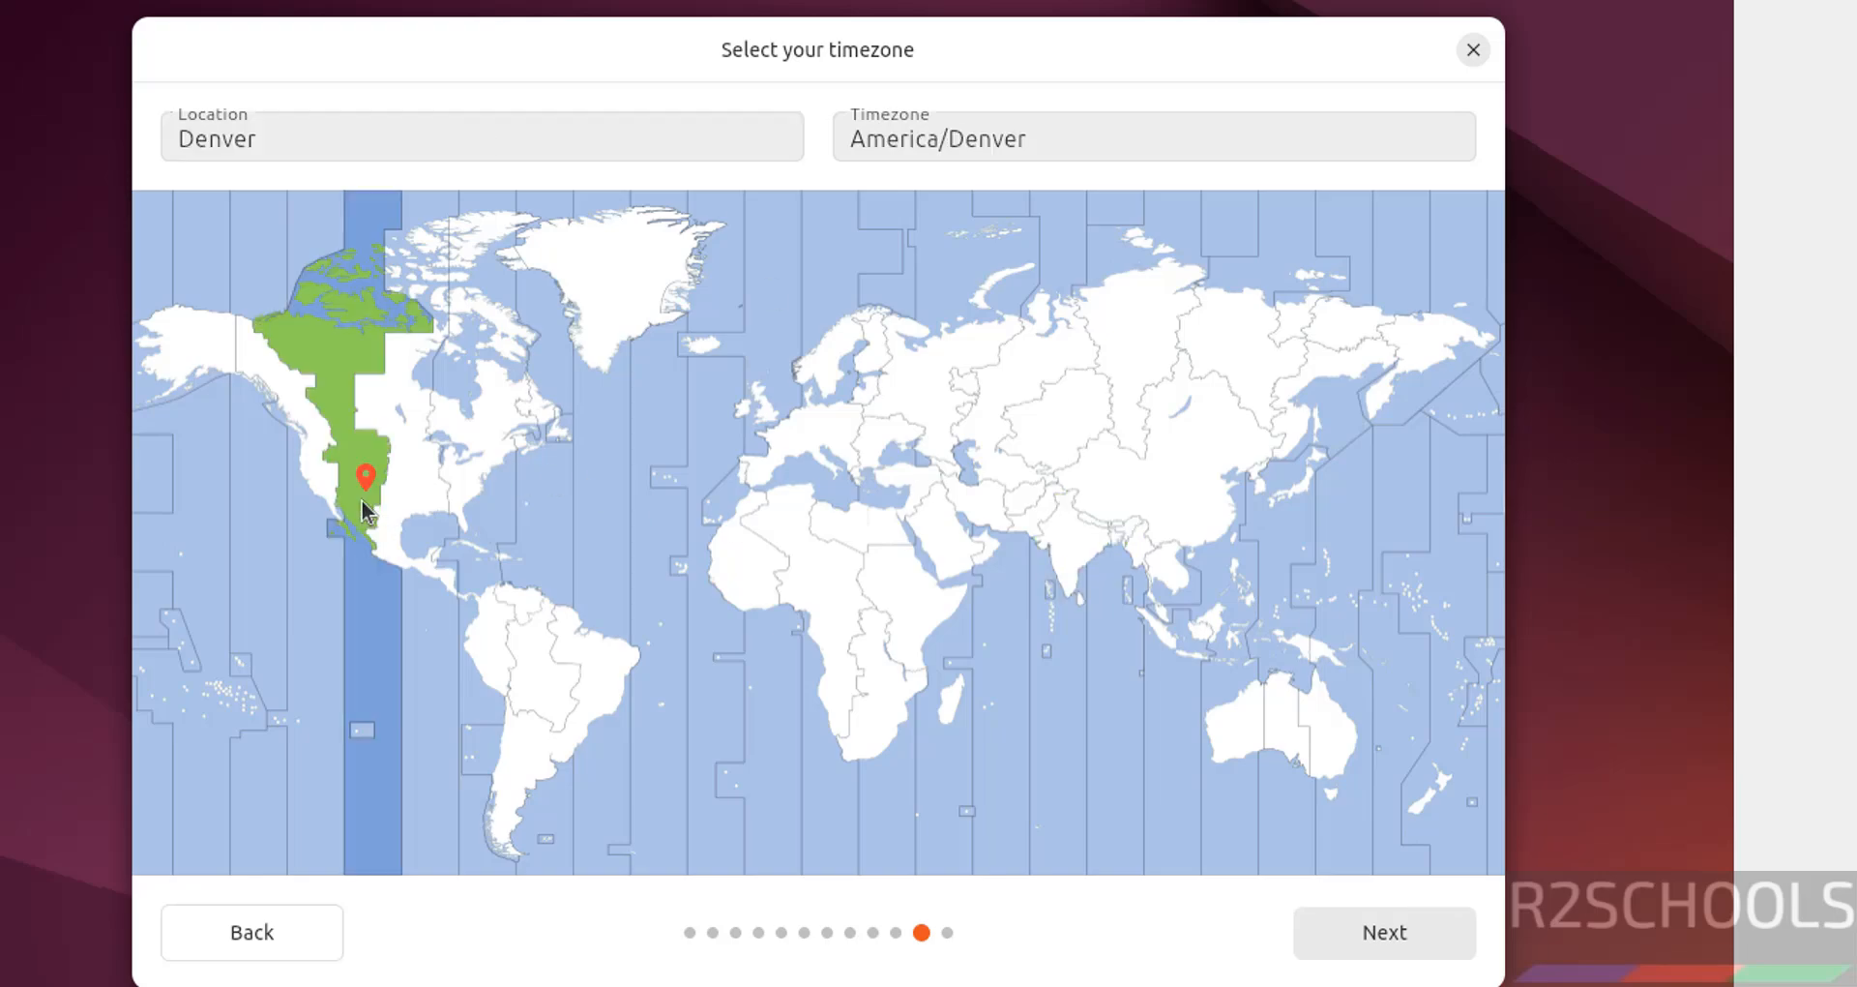
{"action": "left_click", "coordinate": [861, 590]}
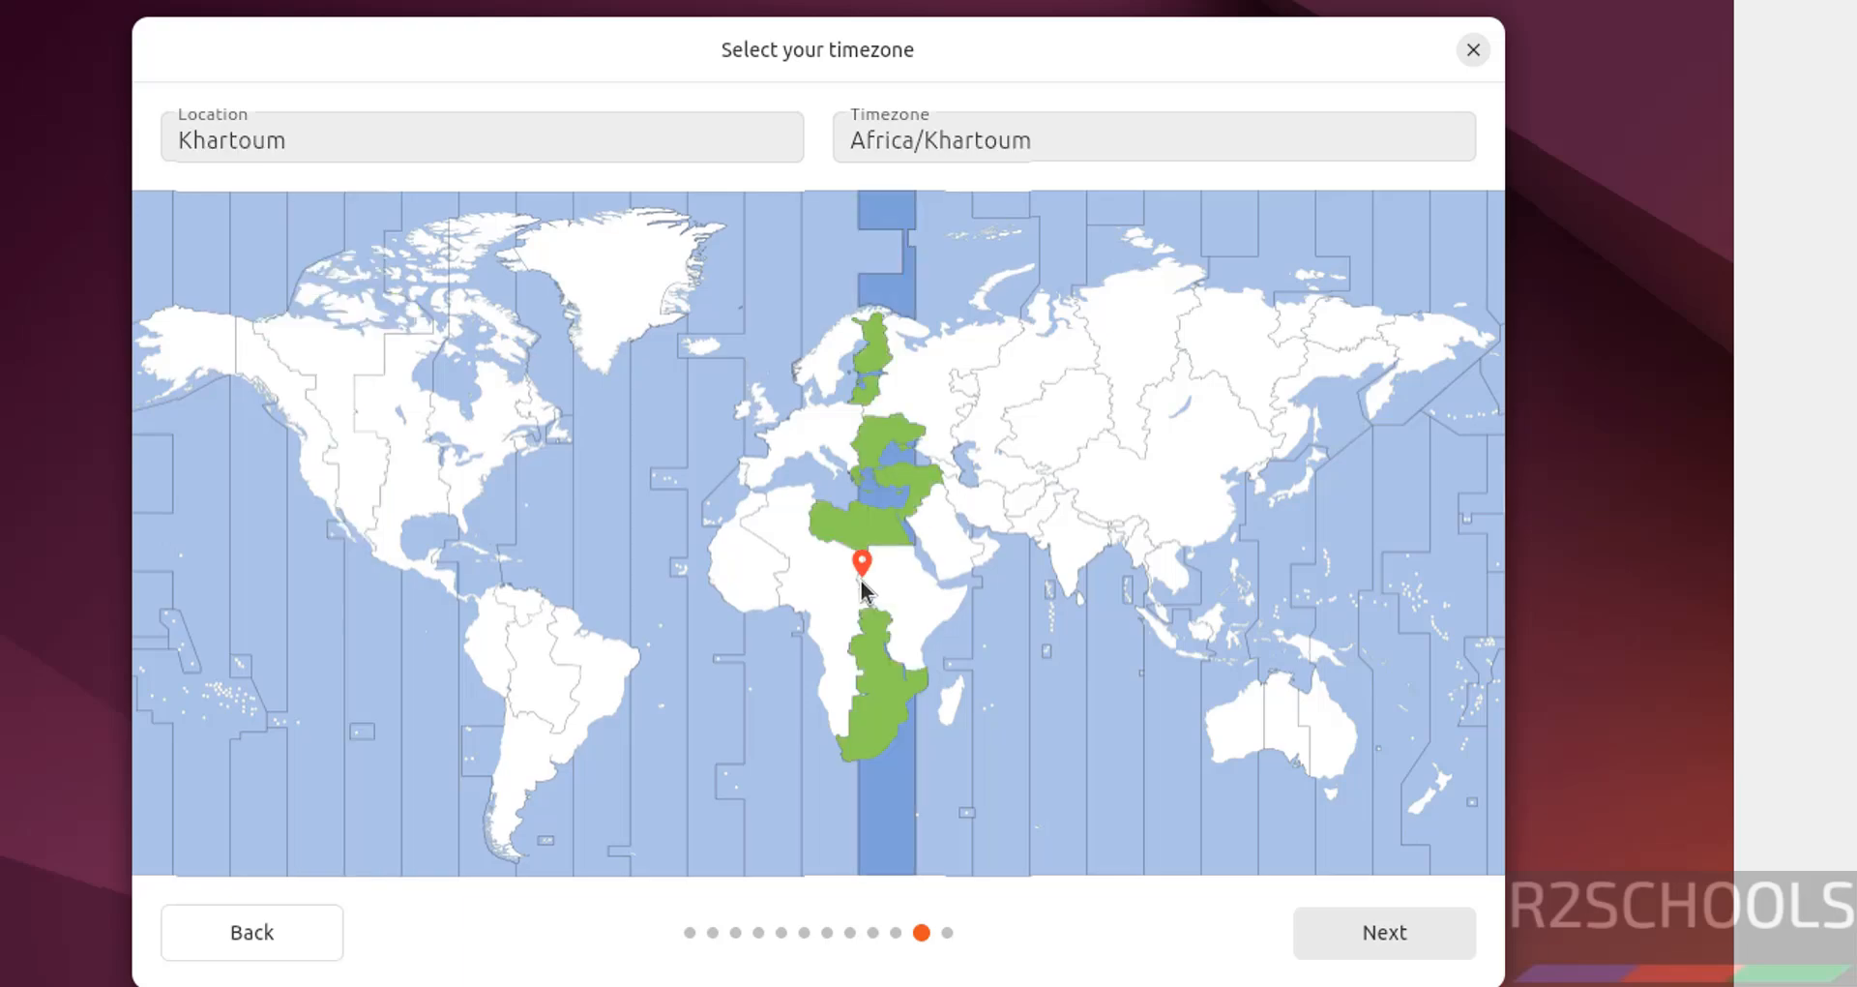
{"action": "left_click", "coordinate": [1074, 542]}
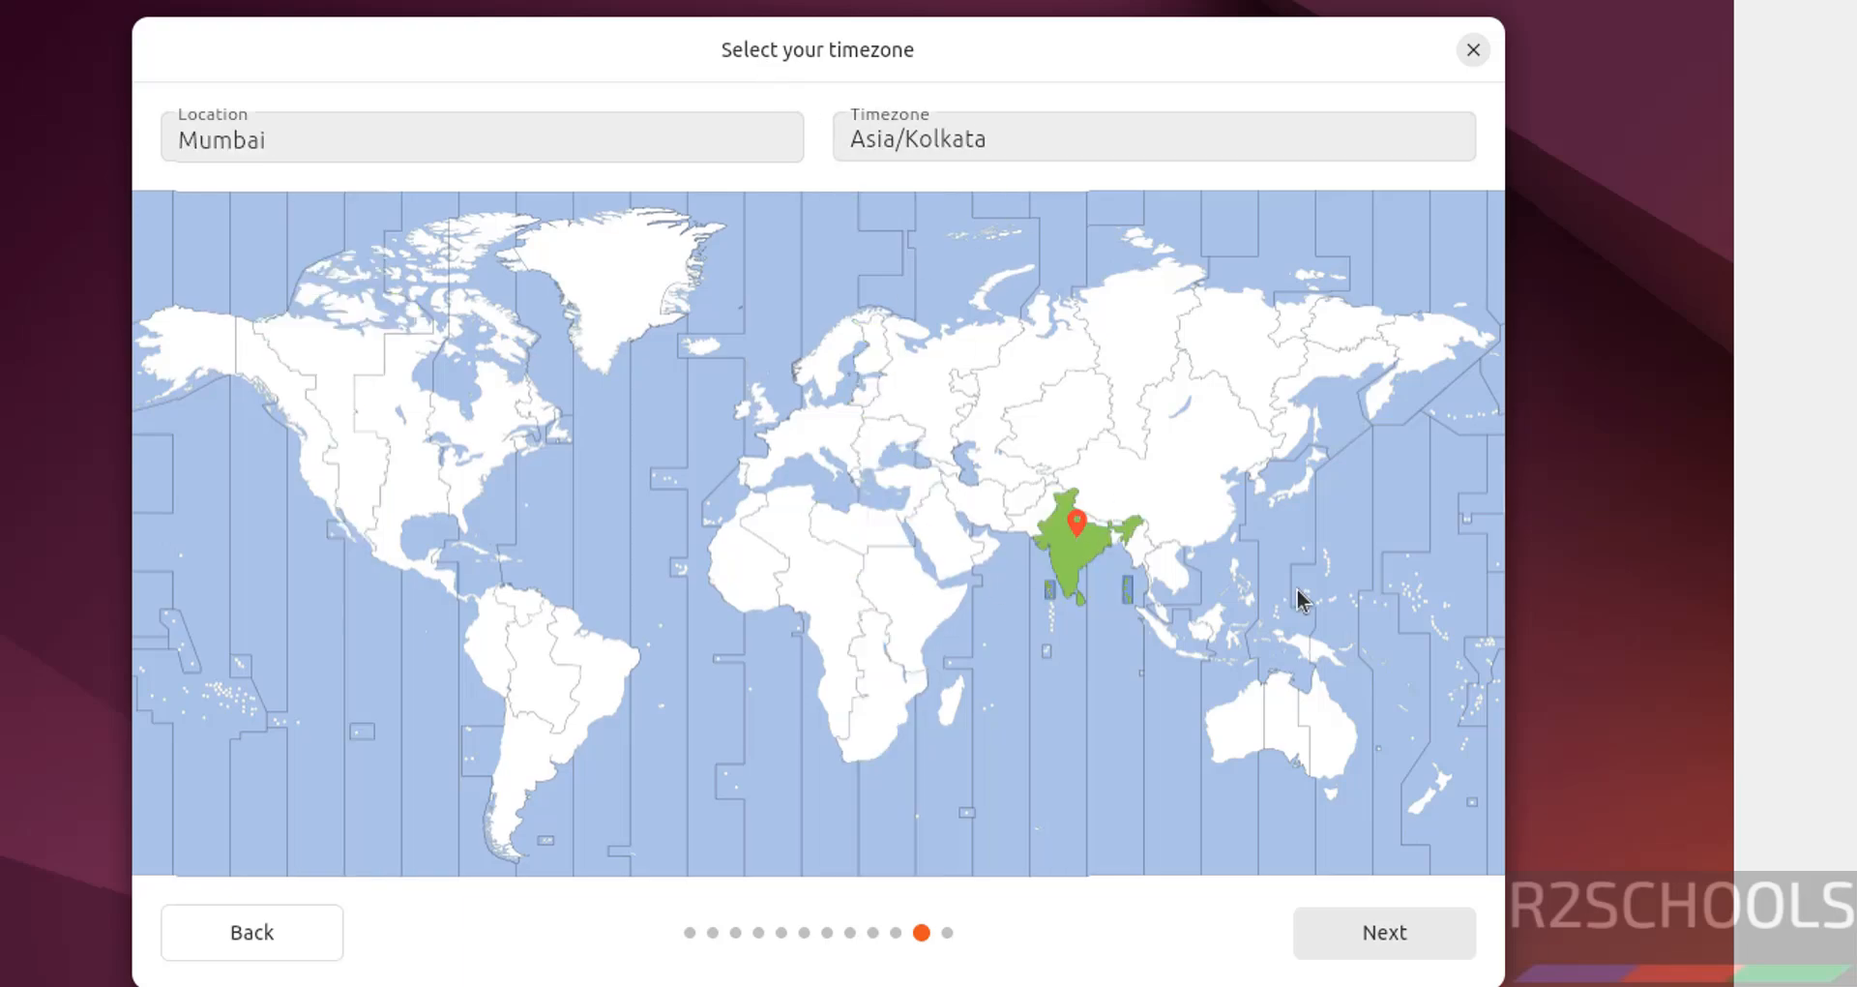
{"action": "left_click", "coordinate": [1393, 934]}
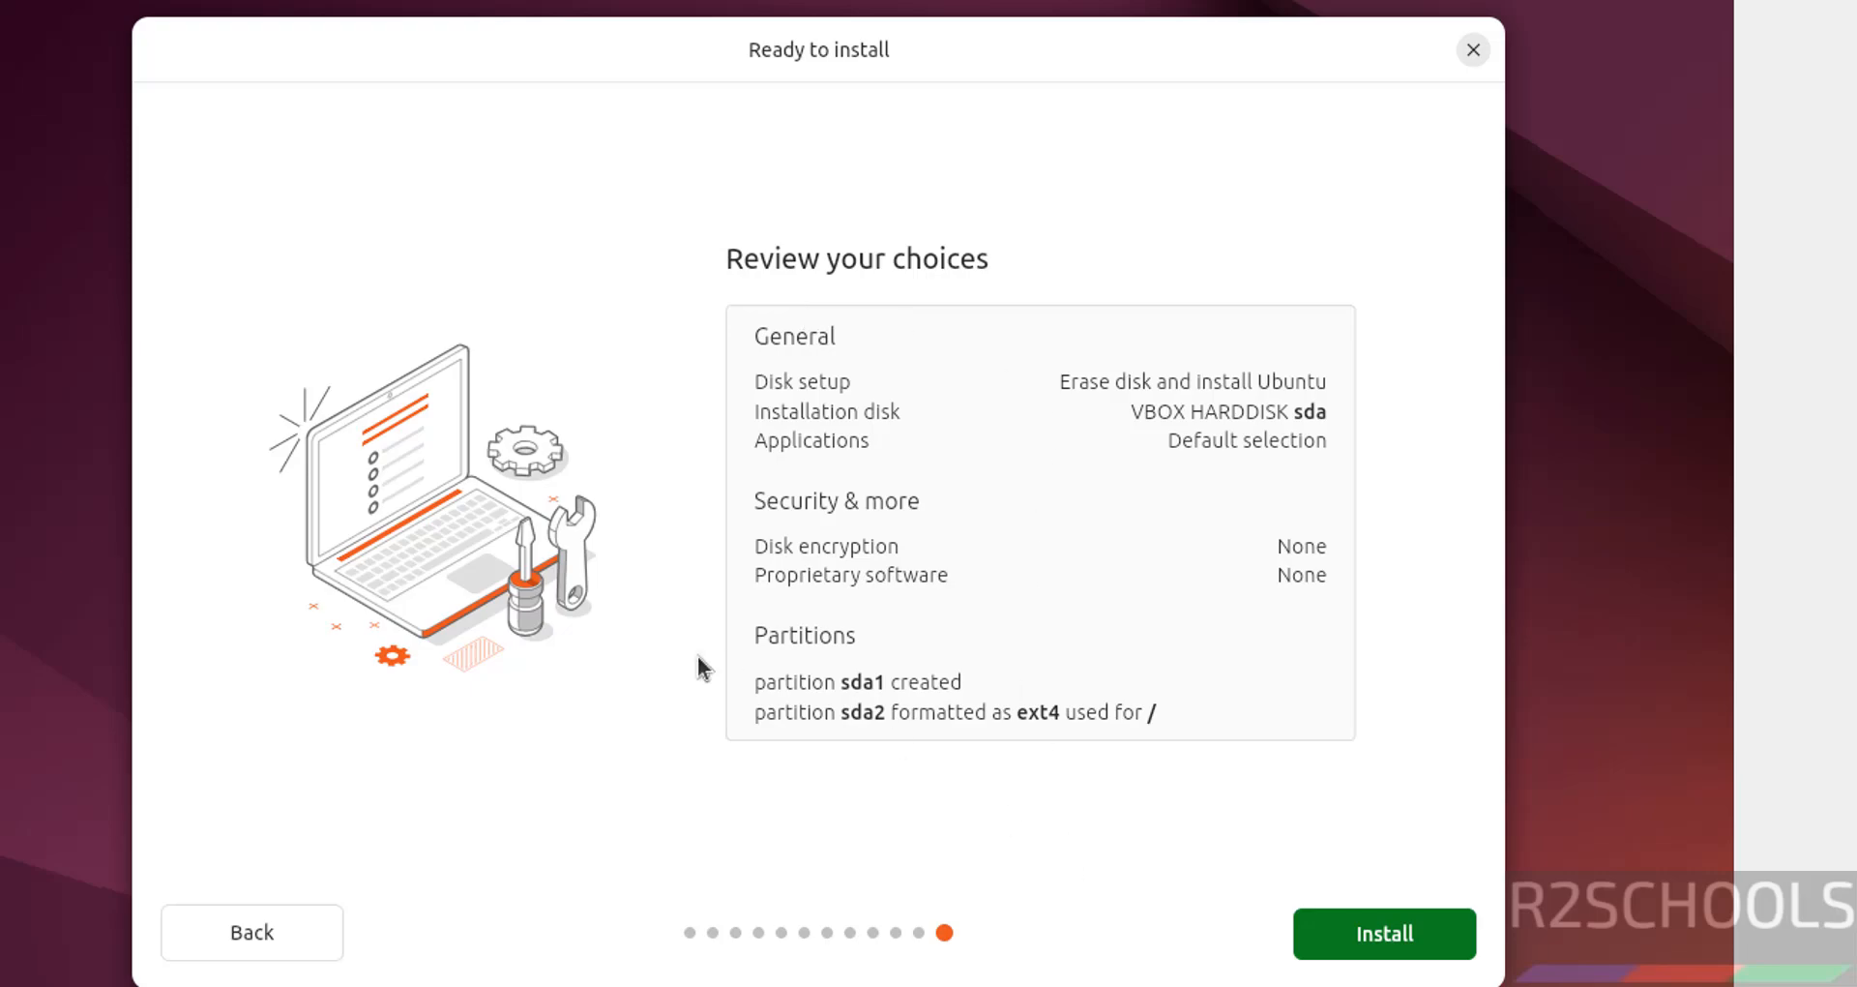
Re-check the timezone, install Ubuntu 24.04.2 LTS, and restart when installation completes.
{"action": "left_click", "coordinate": [257, 952]}
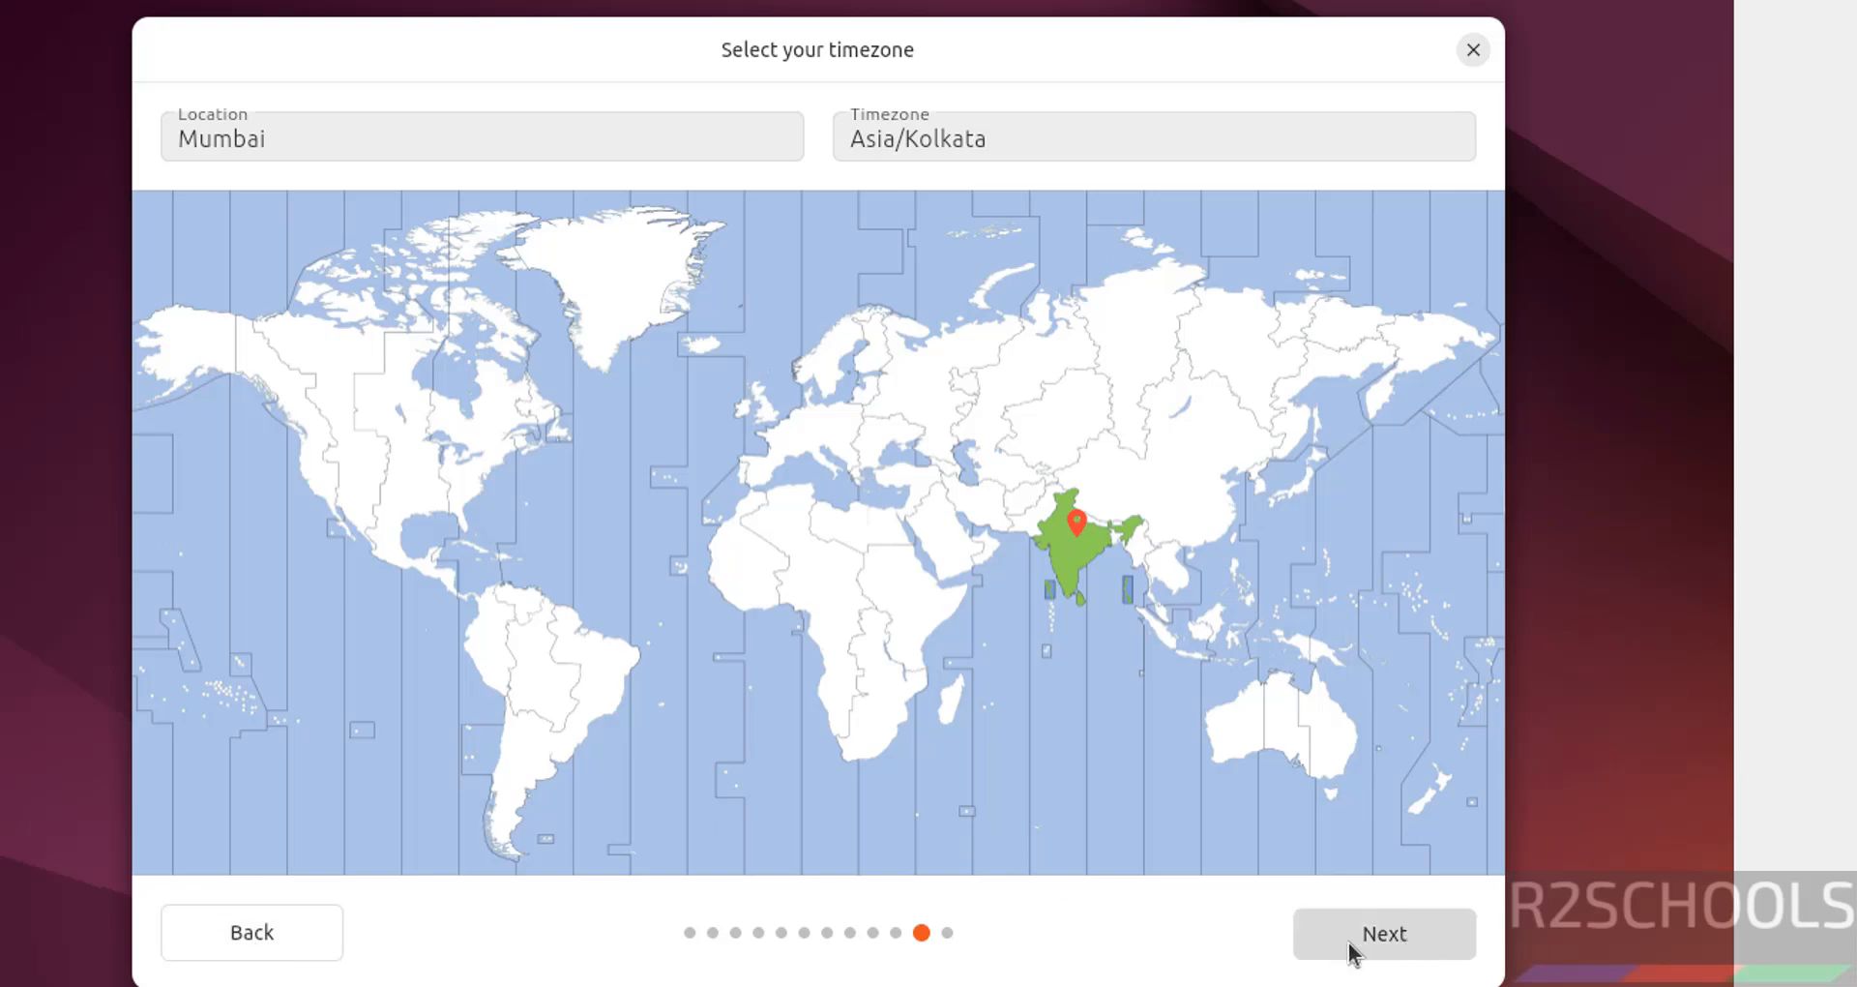
{"action": "left_click", "coordinate": [1381, 934]}
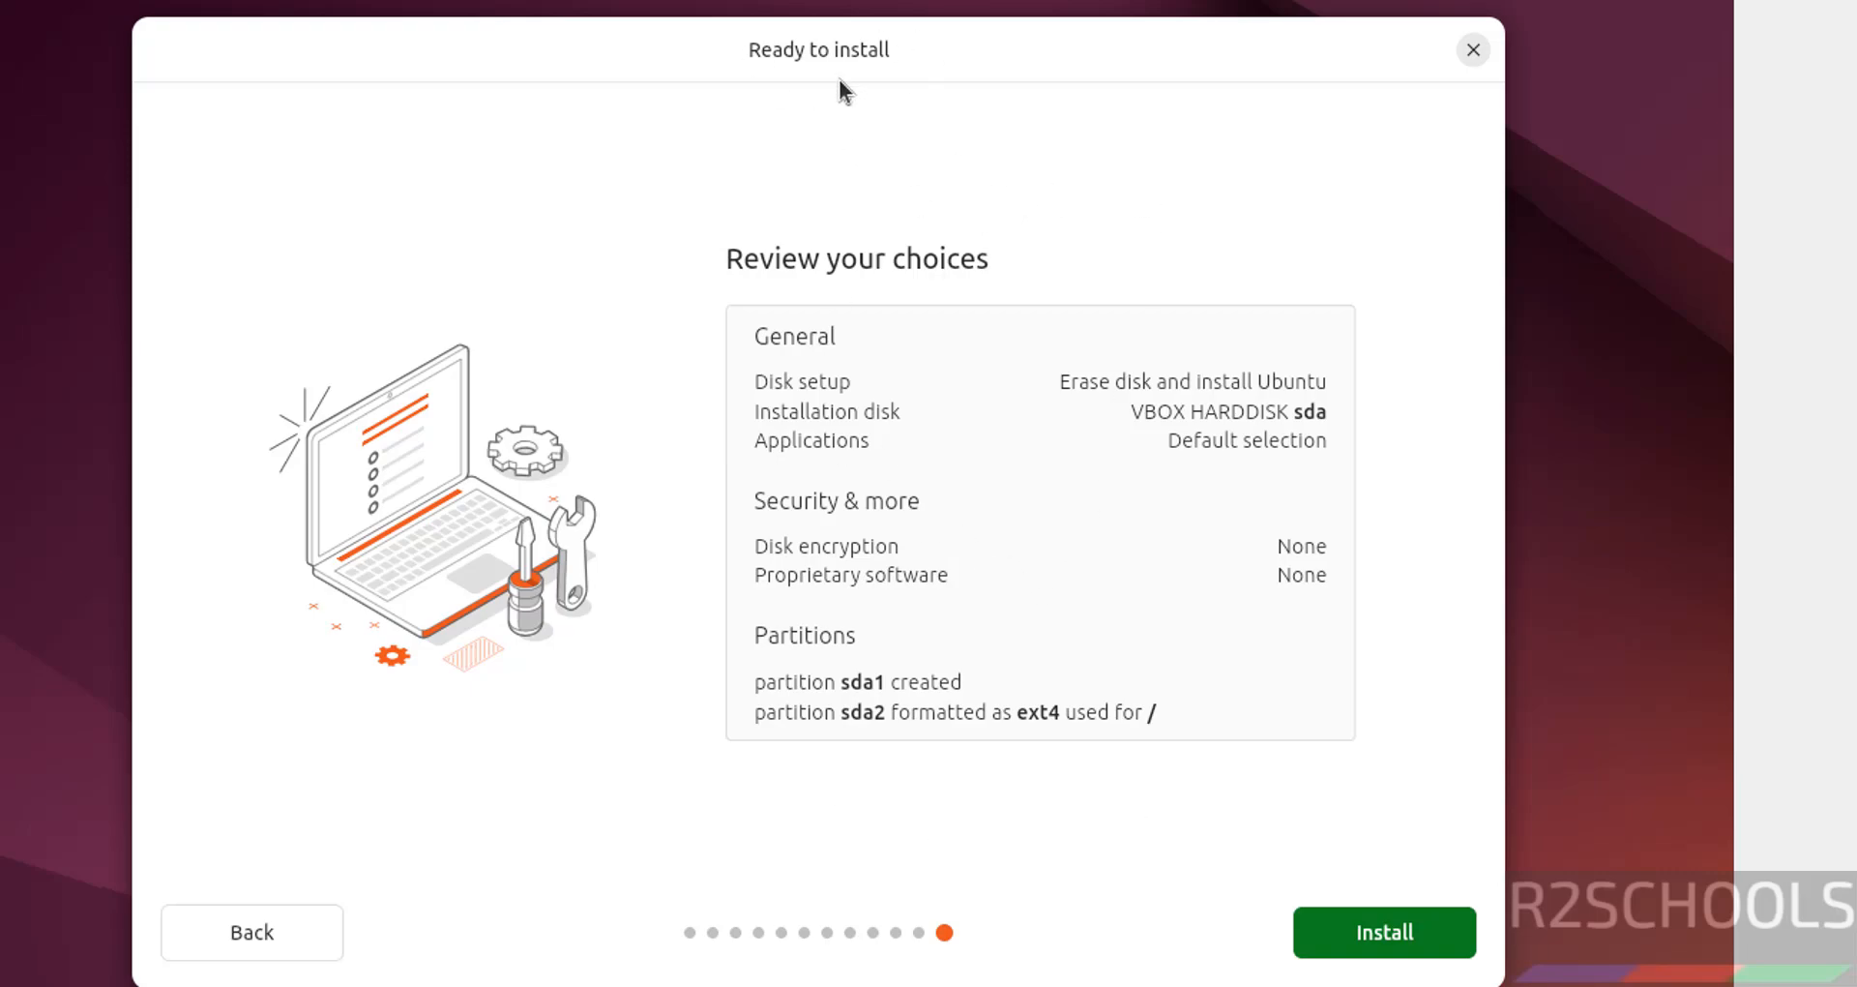
{"action": "left_click", "coordinate": [1362, 926]}
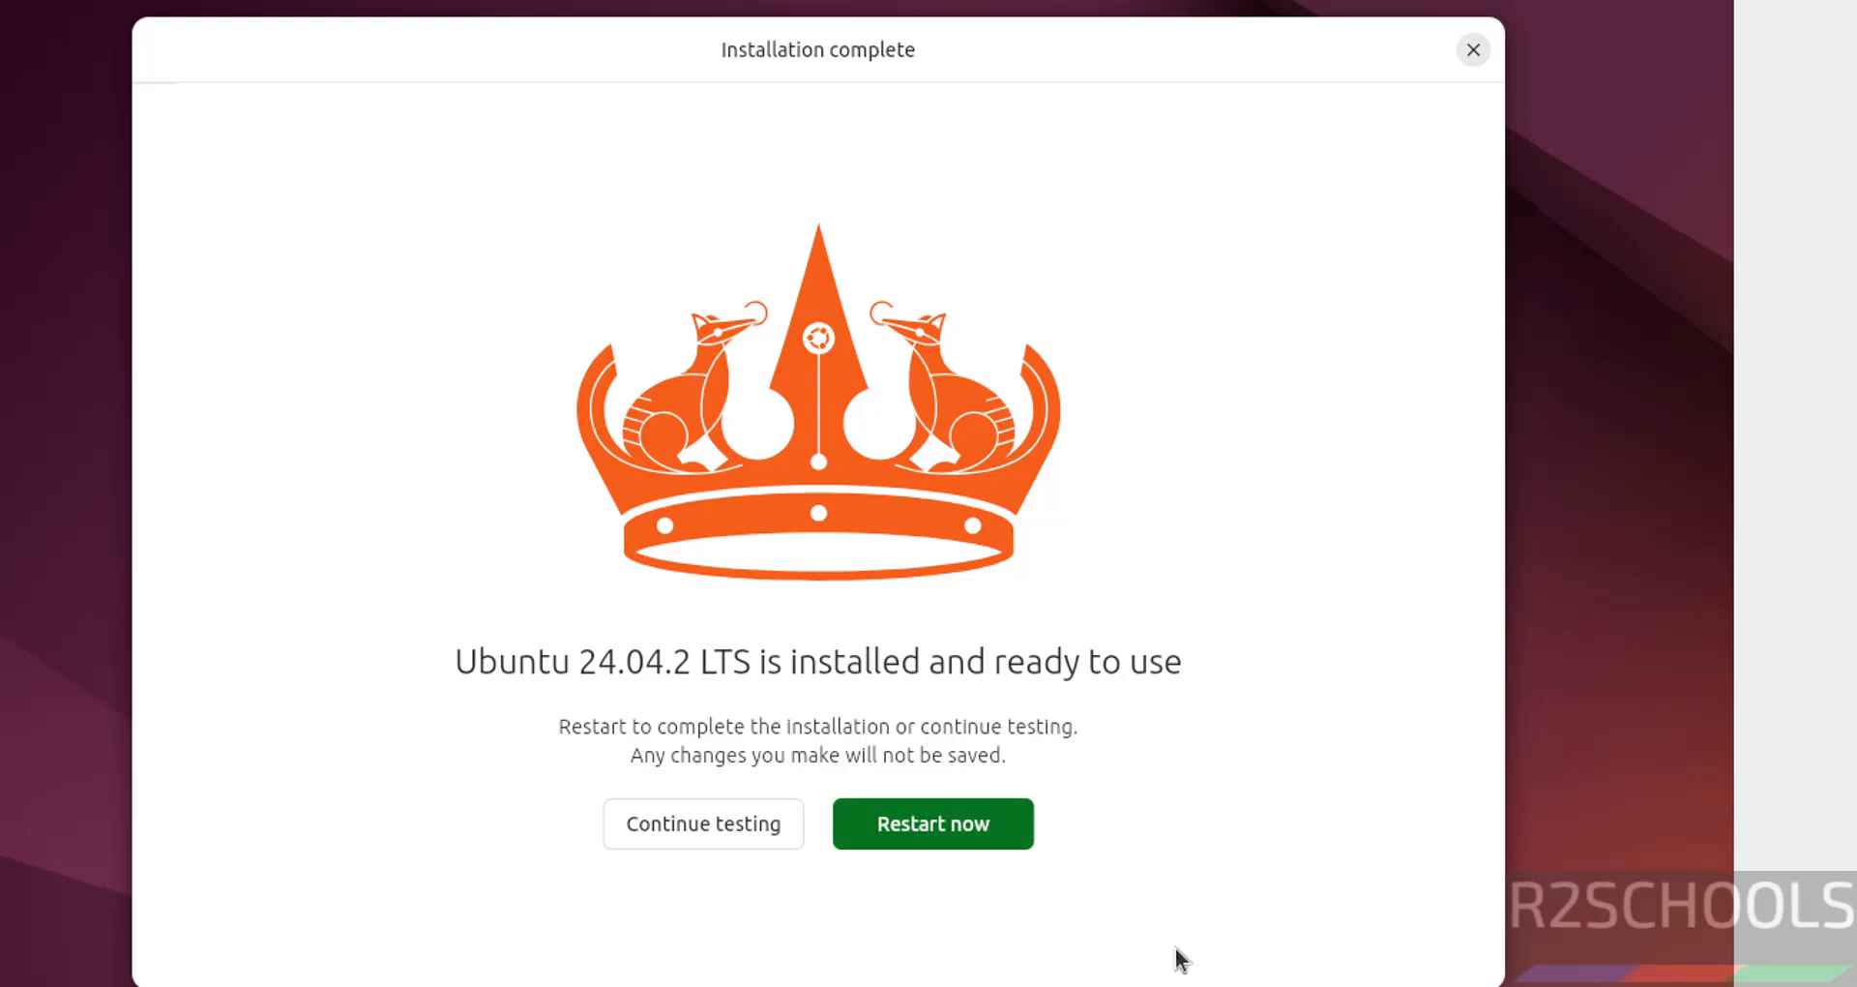
{"action": "left_click", "coordinate": [949, 838]}
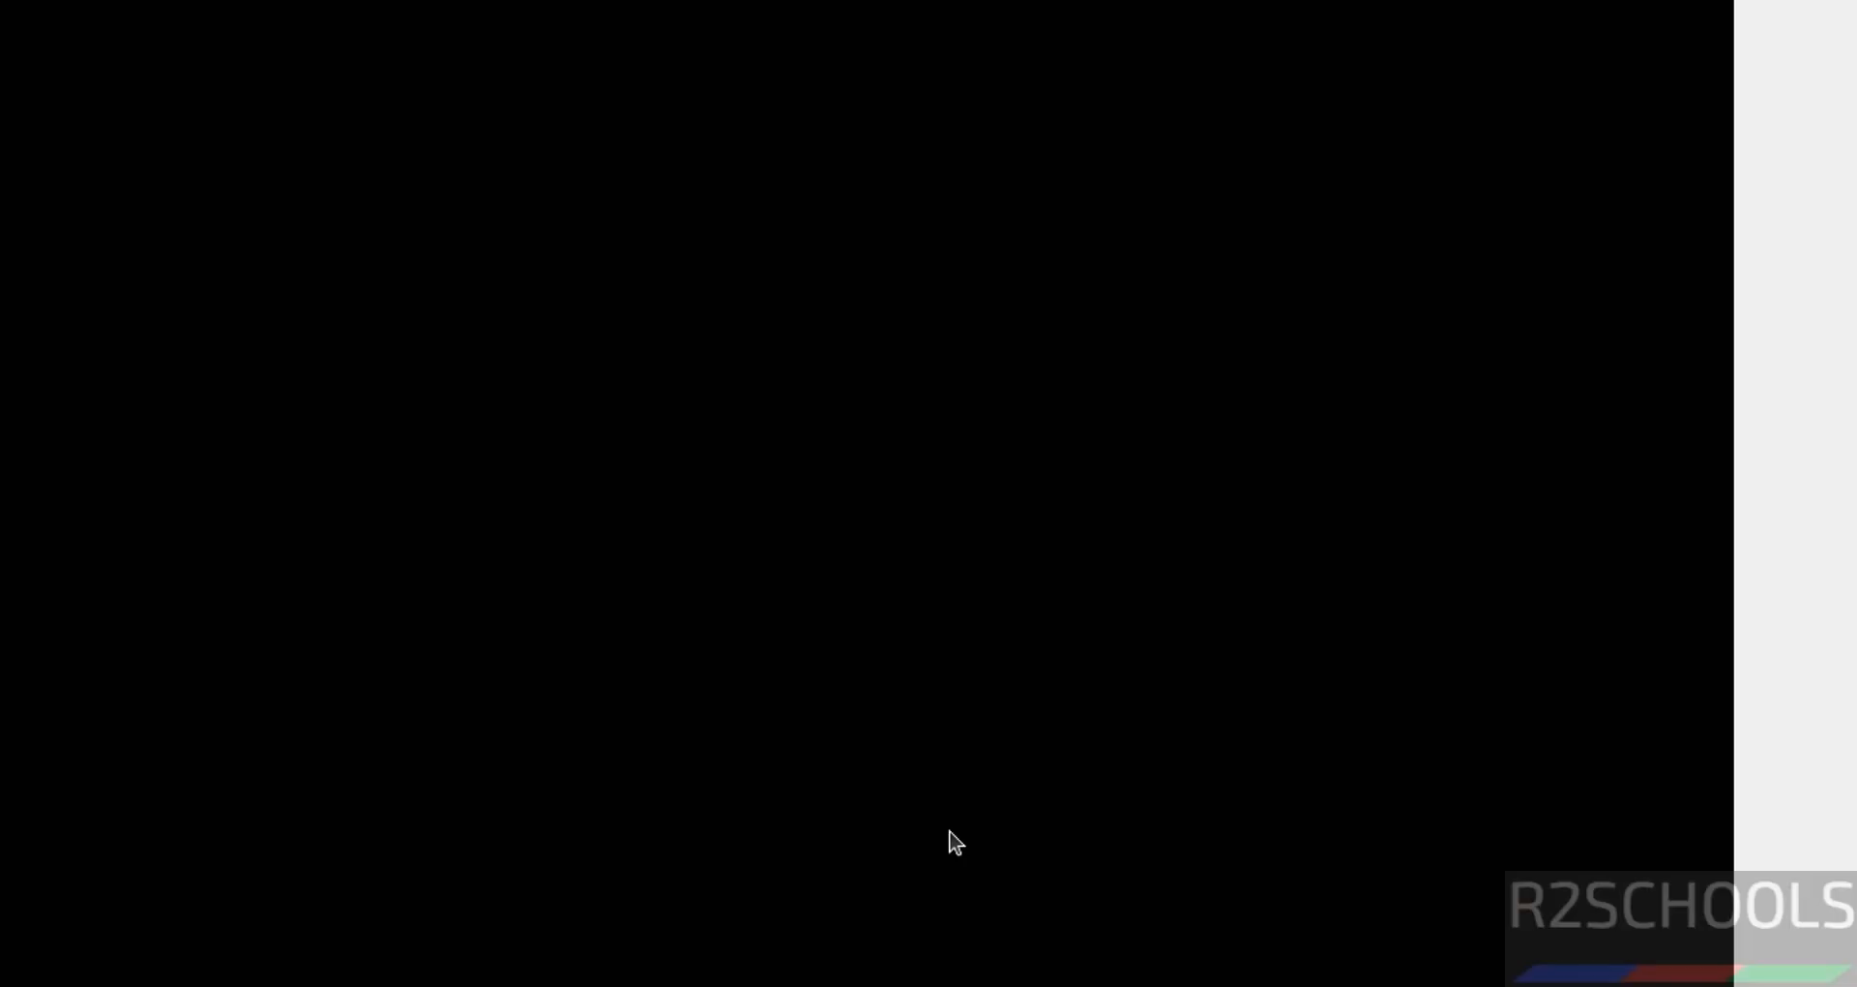